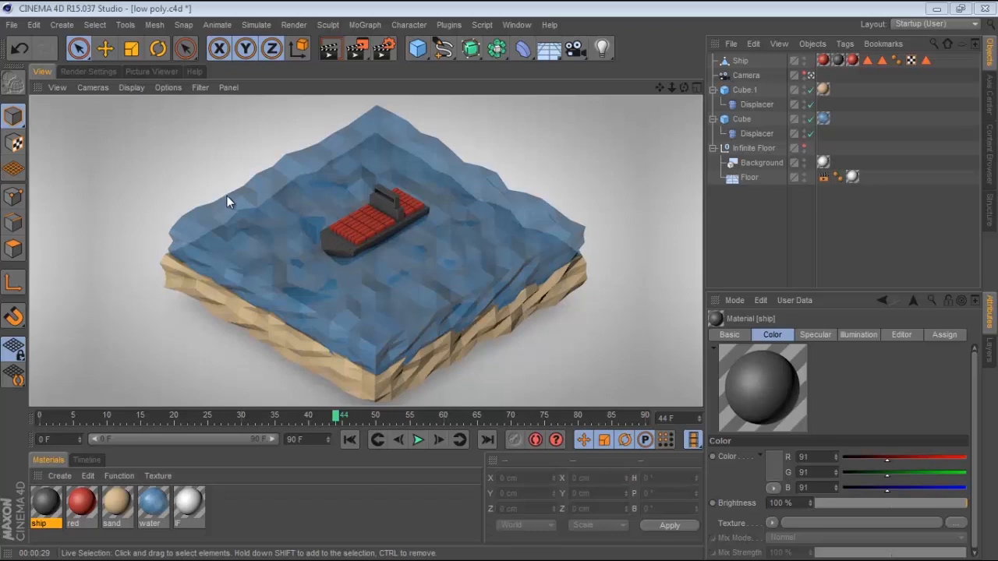
Rewind the animation to the start and play it through to preview the finished low-poly scene
click(350, 440)
click(418, 441)
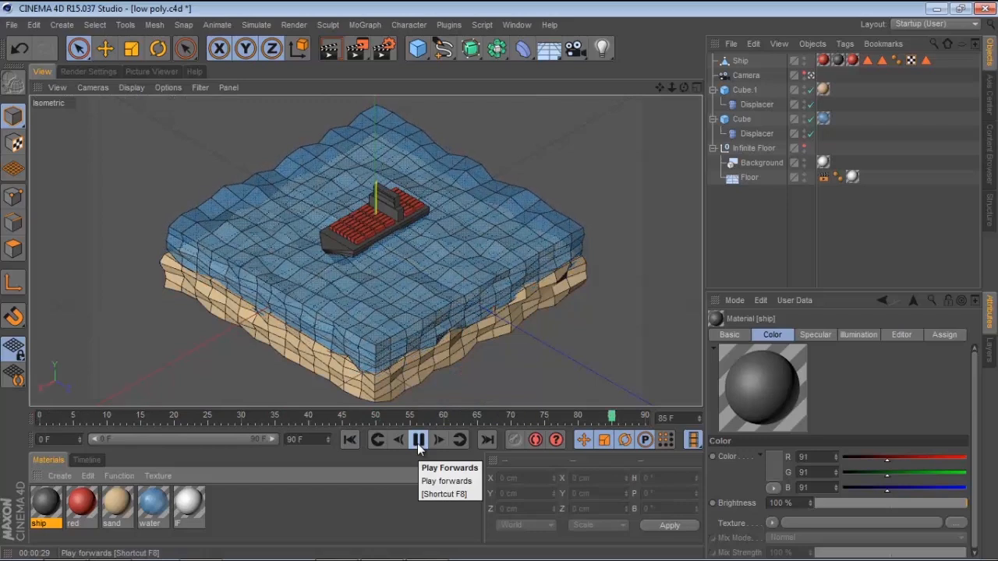
click(418, 442)
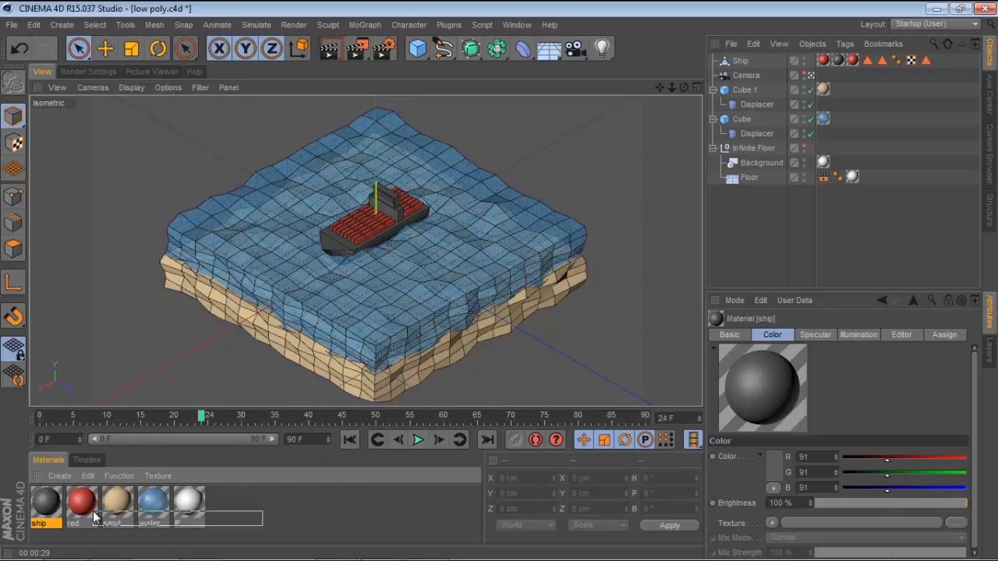
Delete the ship, camera, both cubes and their Displacers, keeping only the Infinite Floor setup
click(188, 506)
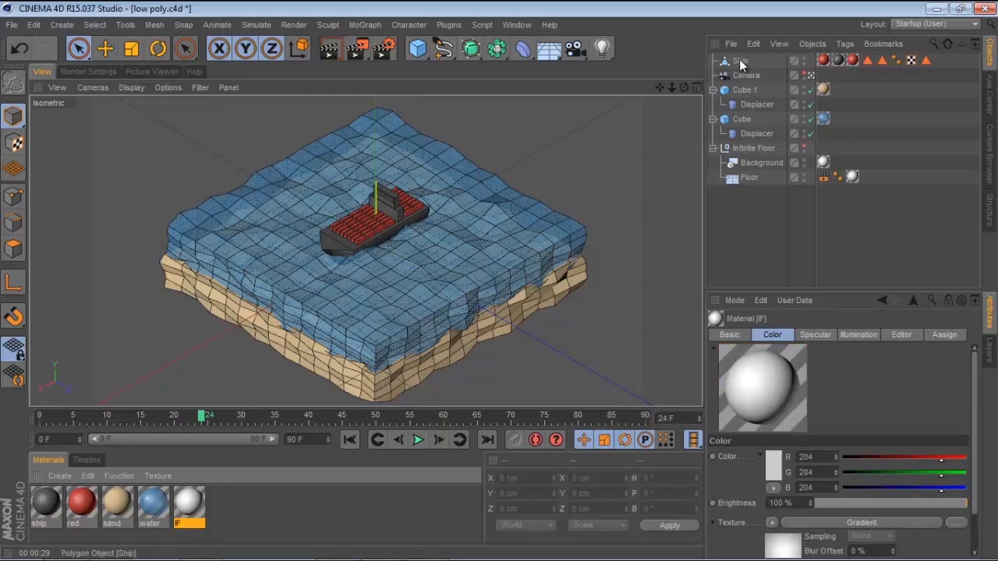
click(740, 61)
shift+click(750, 135)
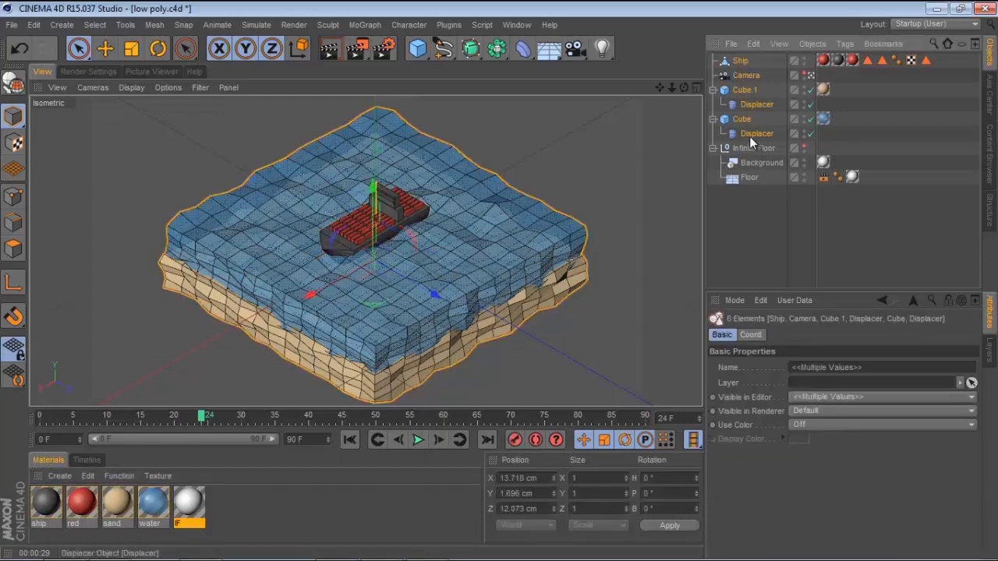
key(Delete)
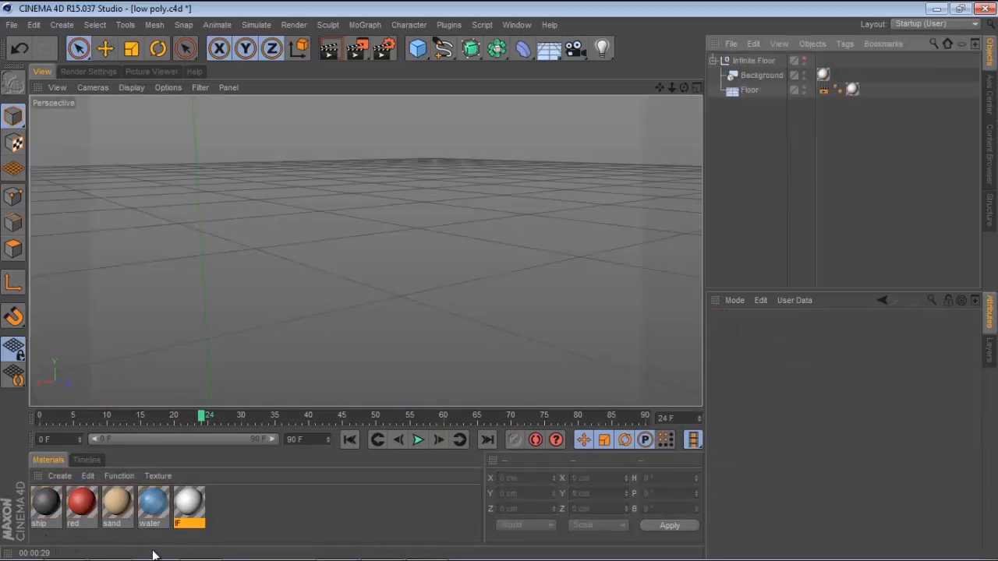
Select the ship, red, sand and water materials and delete them
drag(154, 537, 23, 498)
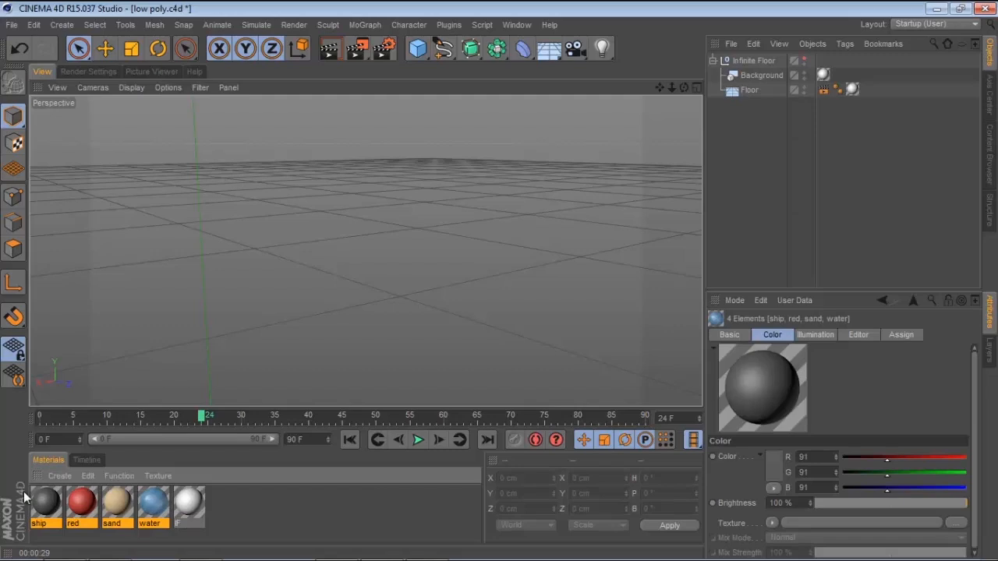
key(Delete)
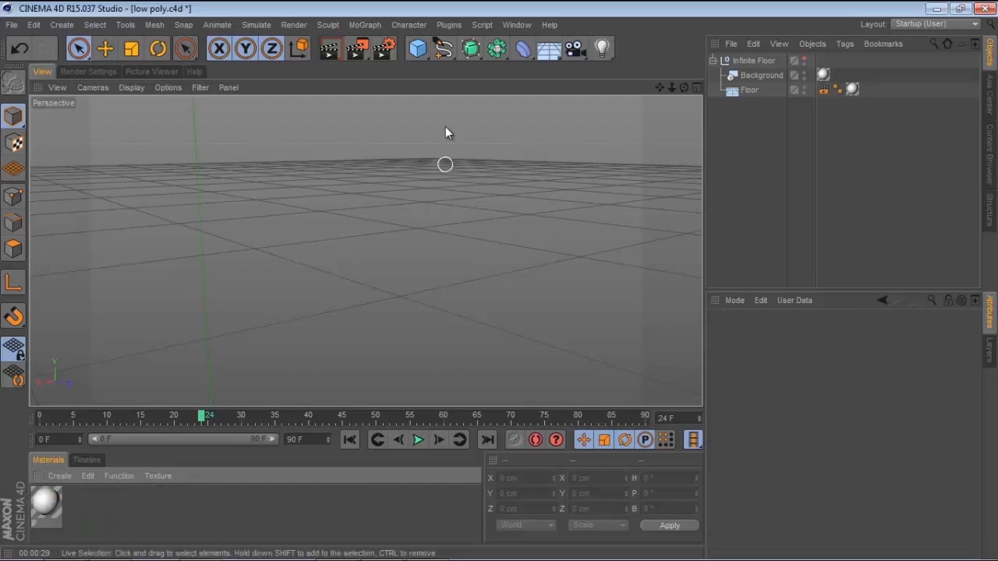
Create a new cube and set its Y size to 22 cm
drag(418, 49, 549, 67)
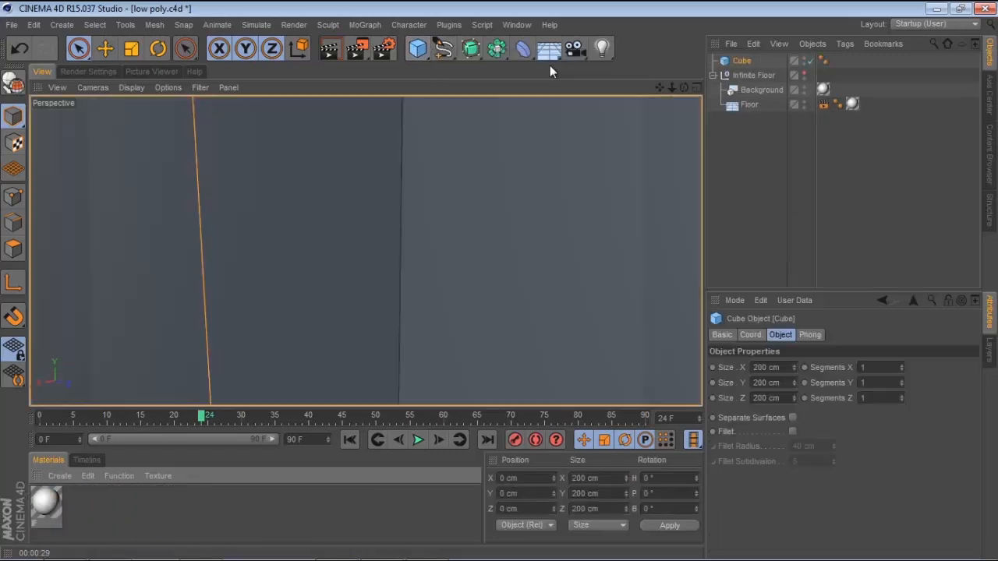
scroll(492, 211, down, 5)
alt+drag(550, 201, 573, 281)
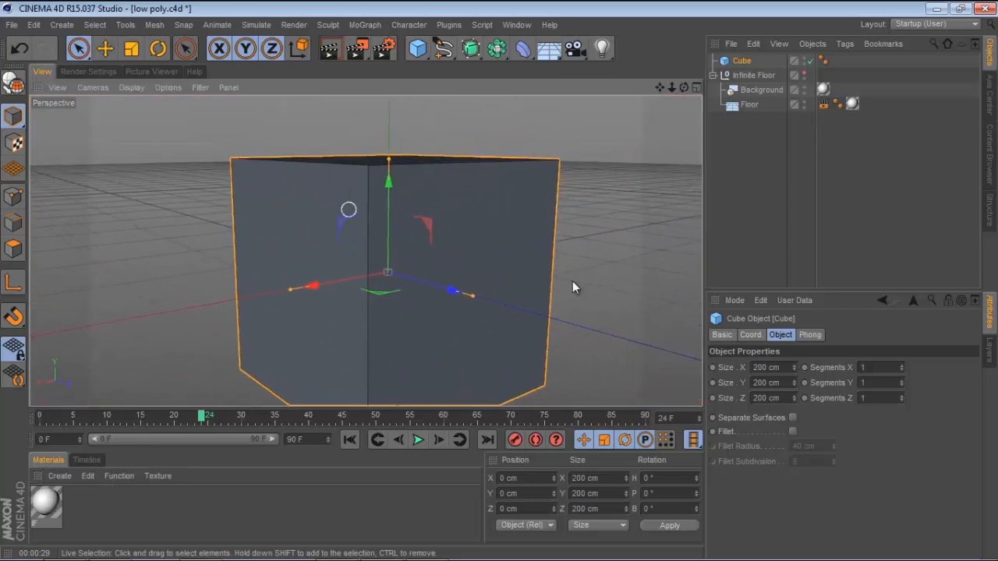
click(768, 383)
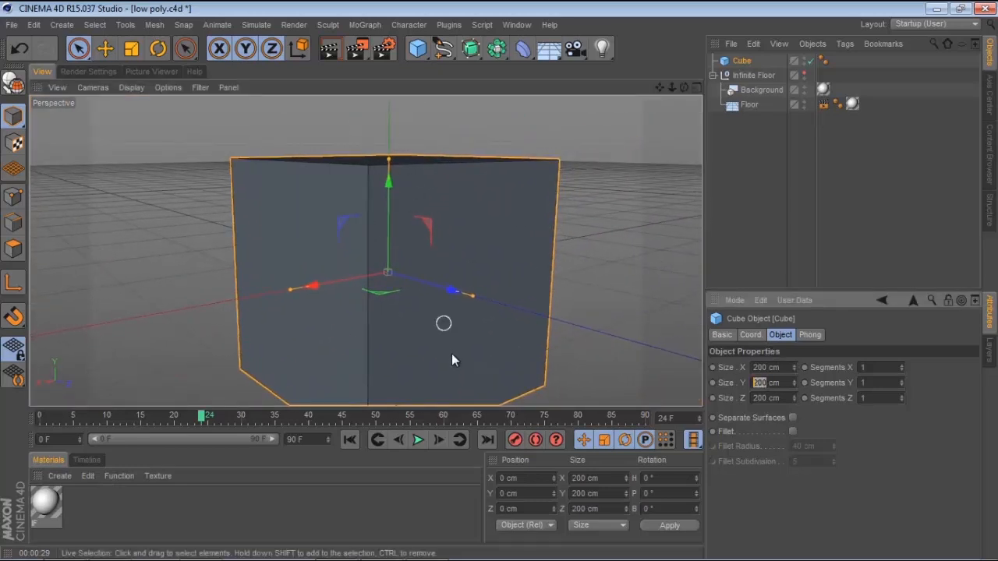
text(24)
key(Return)
alt+drag(512, 309, 460, 273)
double_click(754, 382)
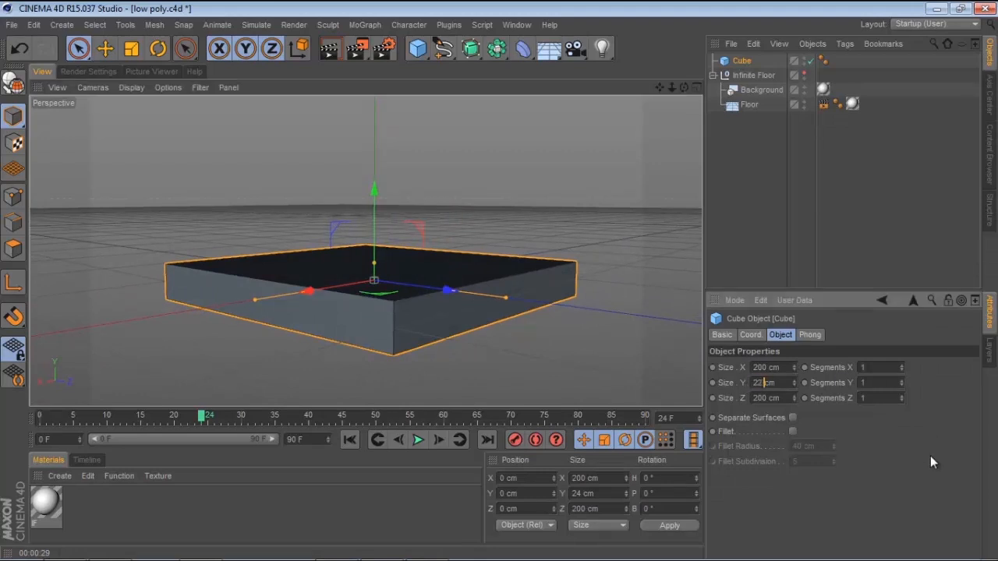
text(22)
key(Return)
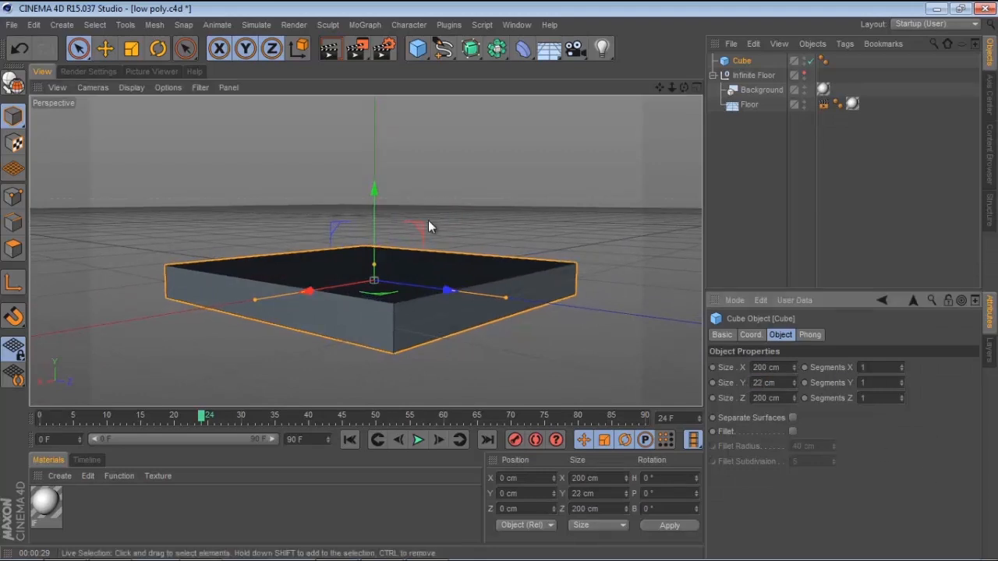
Set the cube's segments to 20 in X, 4 in Y and 20 in Z
click(142, 88)
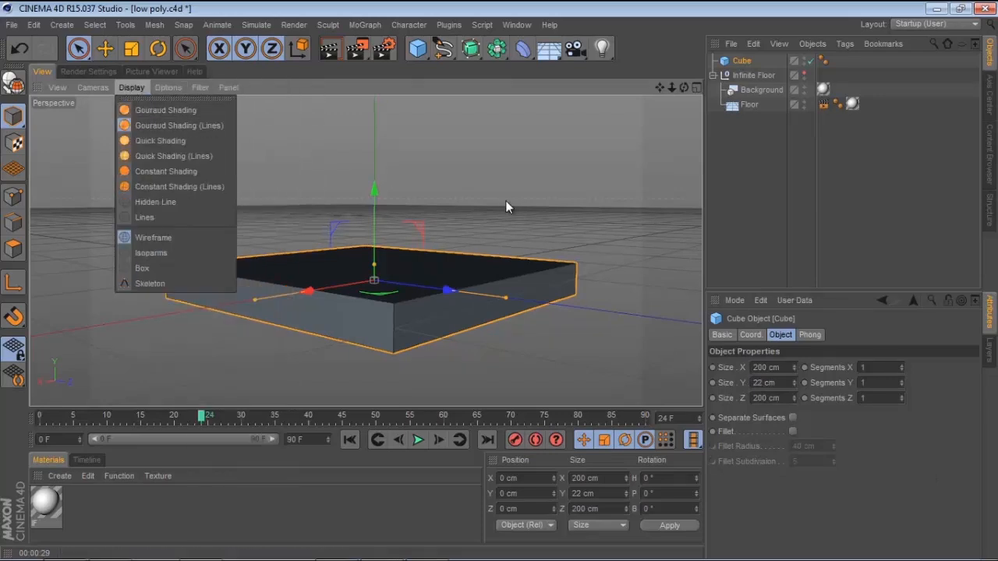
click(578, 243)
alt+drag(562, 245, 682, 310)
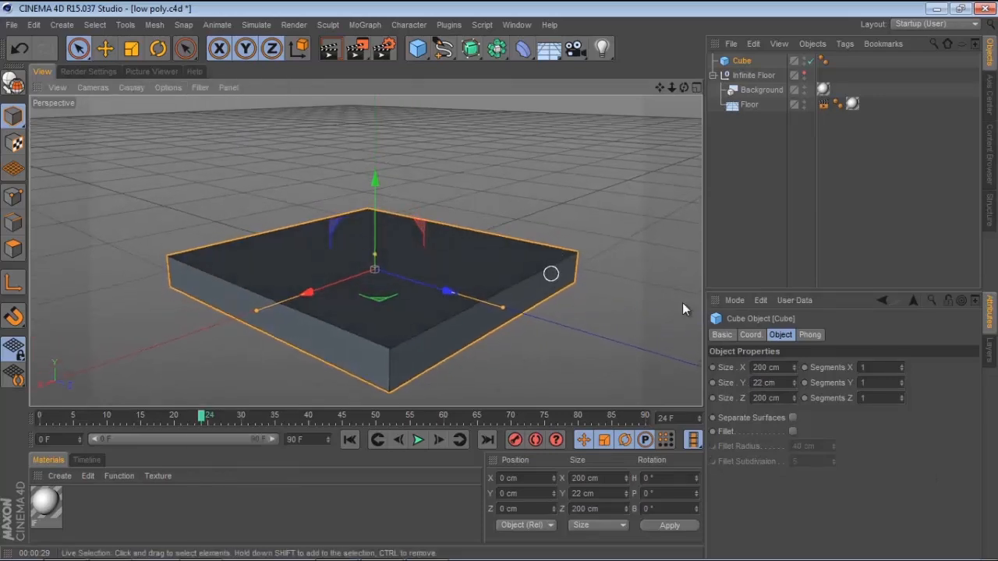
drag(901, 366, 901, 366)
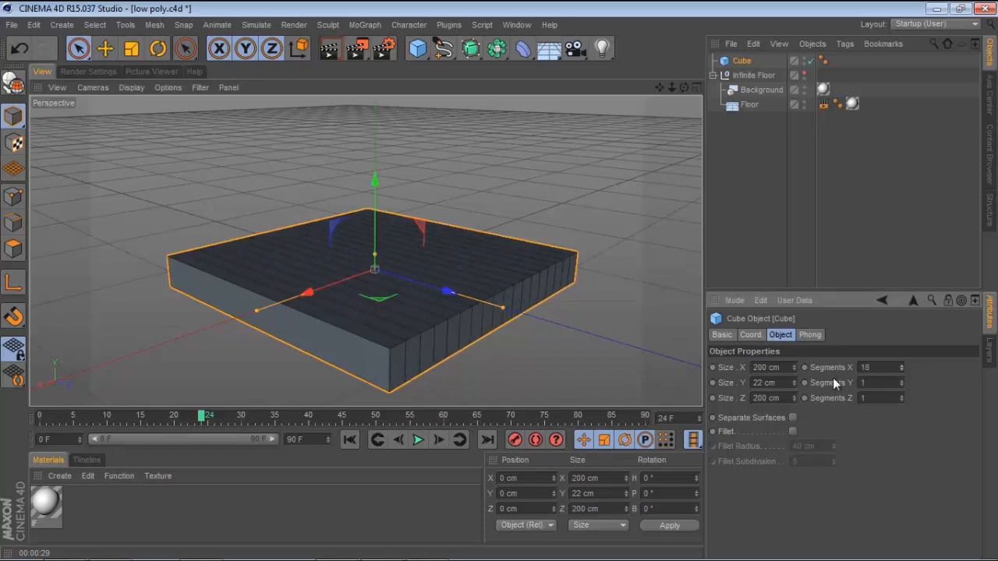
click(901, 365)
click(901, 365)
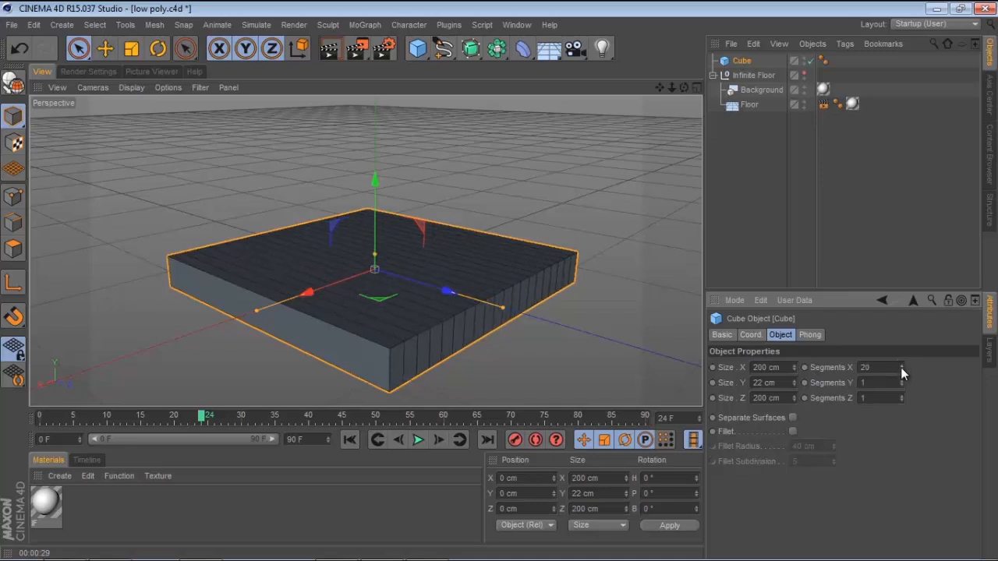
click(901, 380)
click(901, 381)
click(902, 380)
click(902, 381)
click(902, 380)
click(903, 385)
click(902, 385)
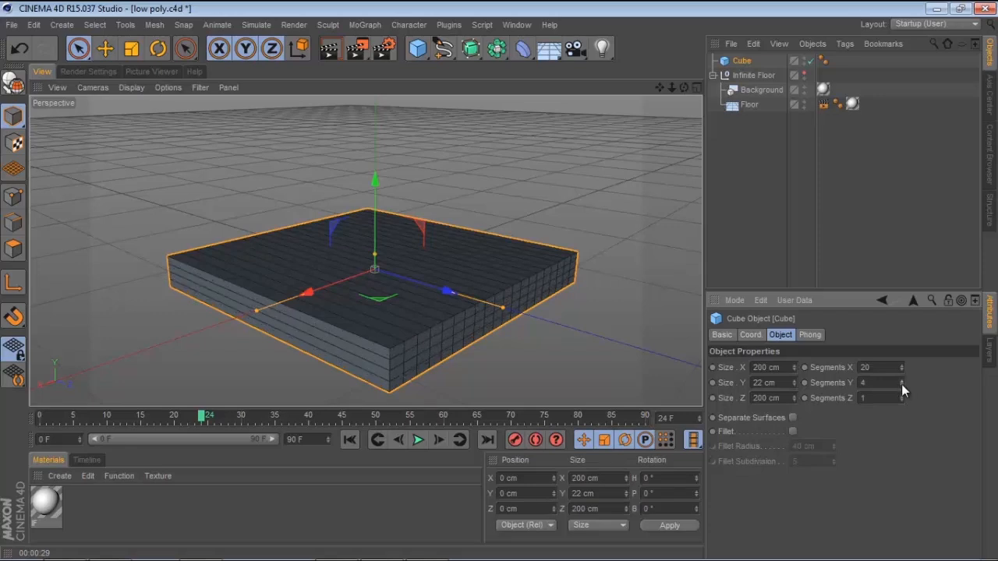
drag(902, 398, 902, 397)
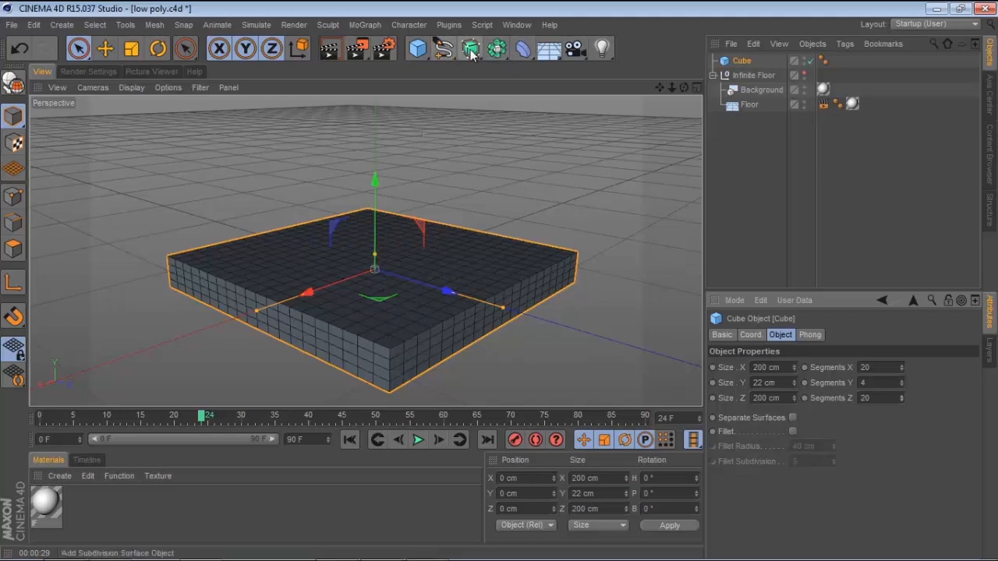
Add a Displacer deformer and make it a child of the cube
click(522, 50)
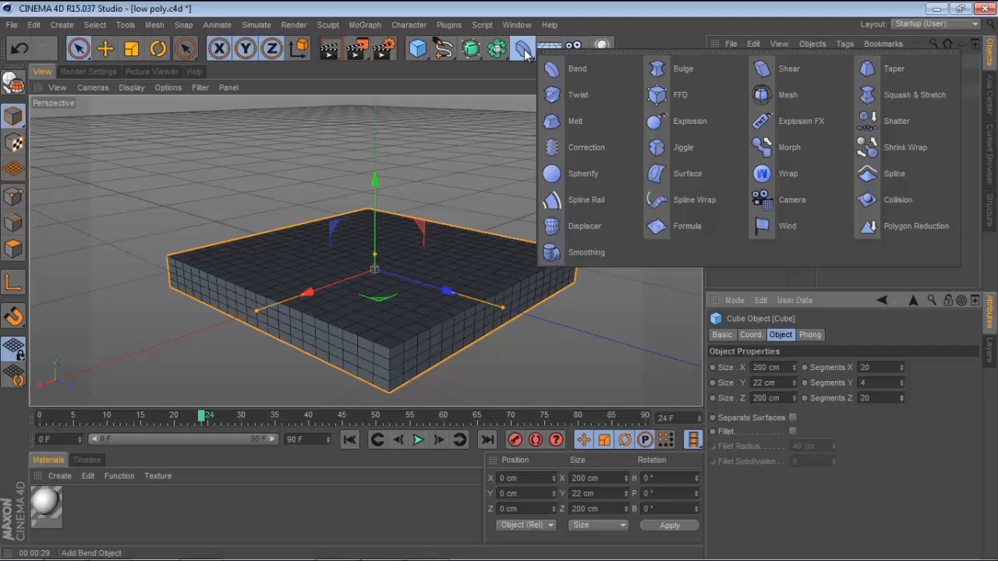
click(567, 228)
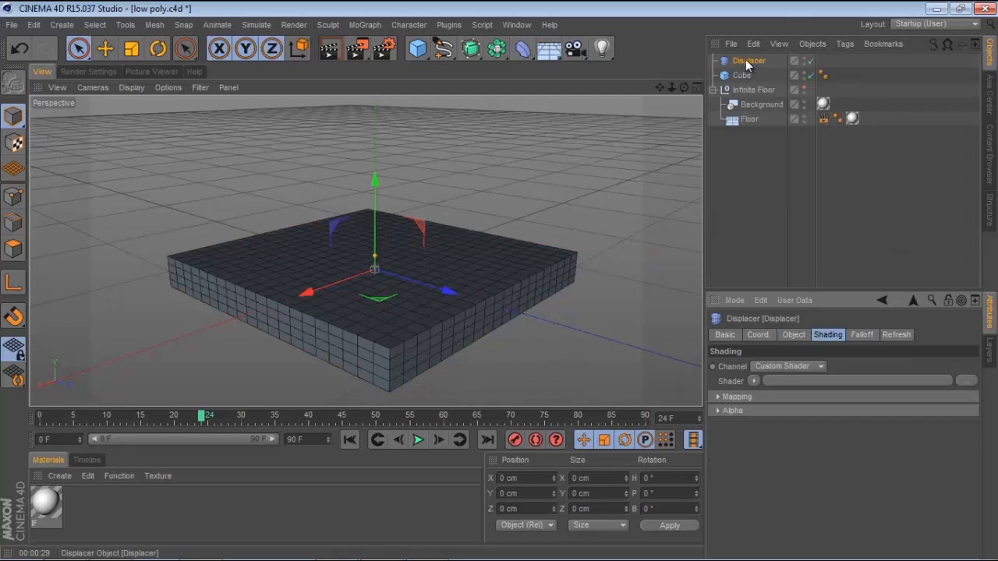
drag(746, 60, 744, 74)
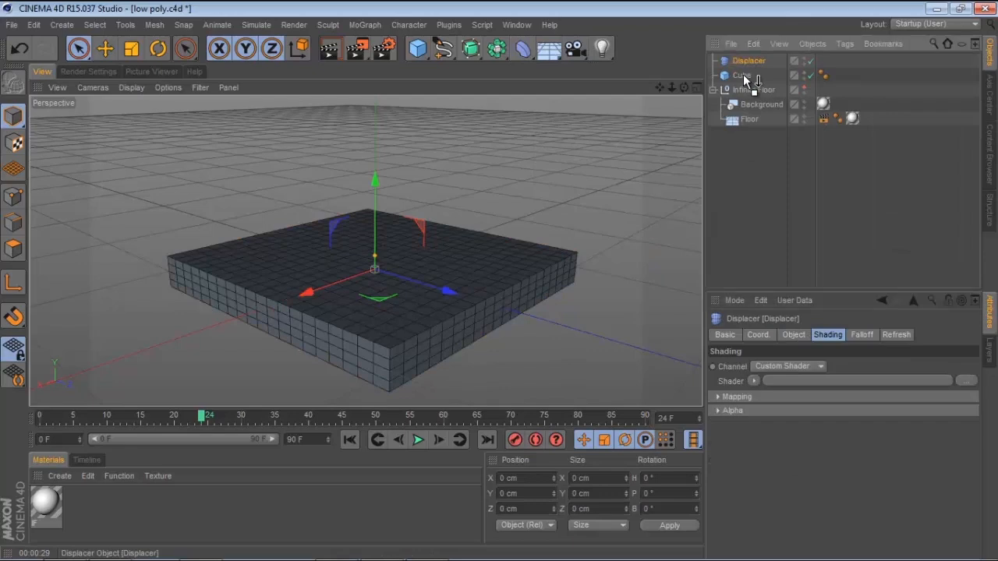
drag(745, 72, 745, 73)
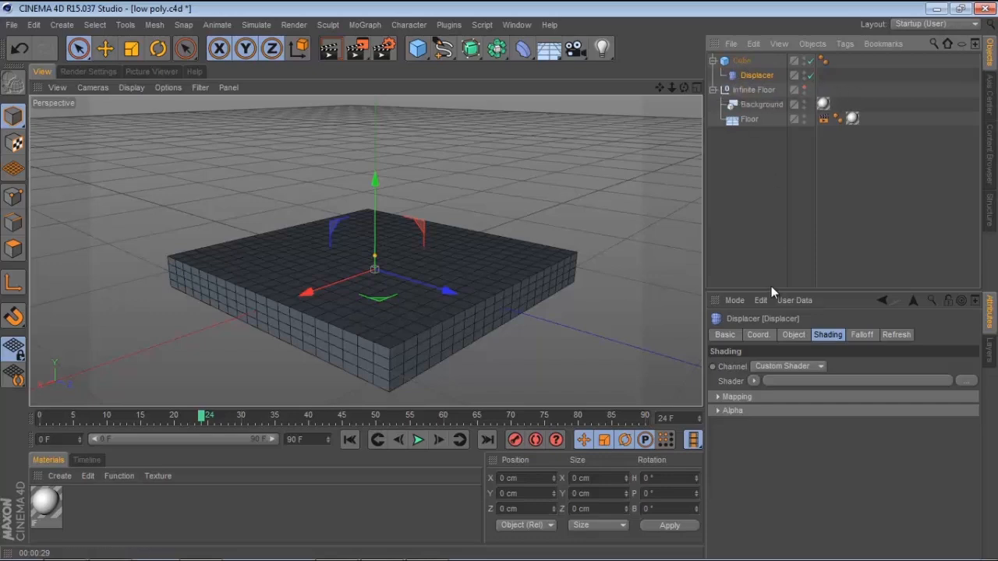
Load a Noise shader into the Displacer's shader slot and render the view
click(754, 380)
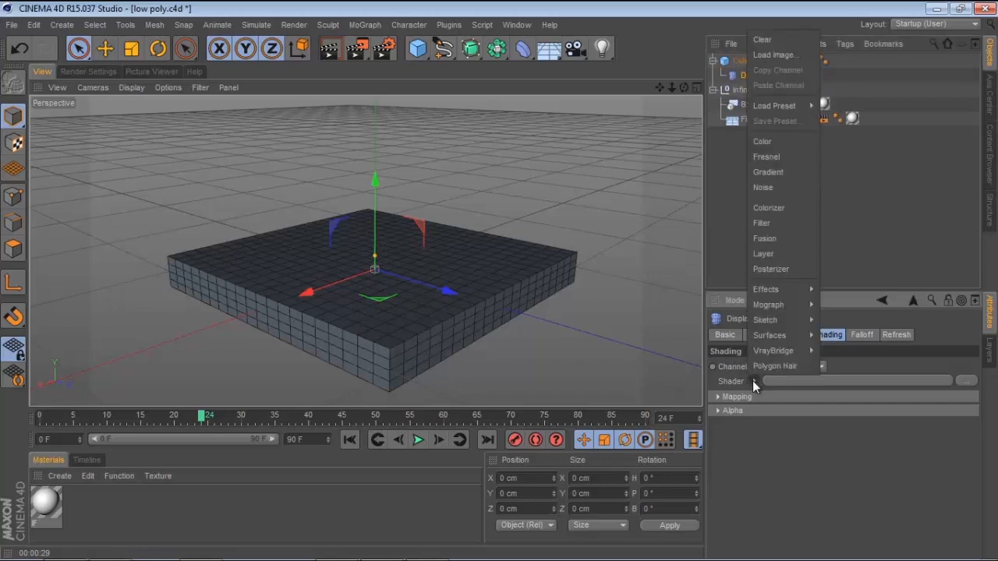
click(767, 187)
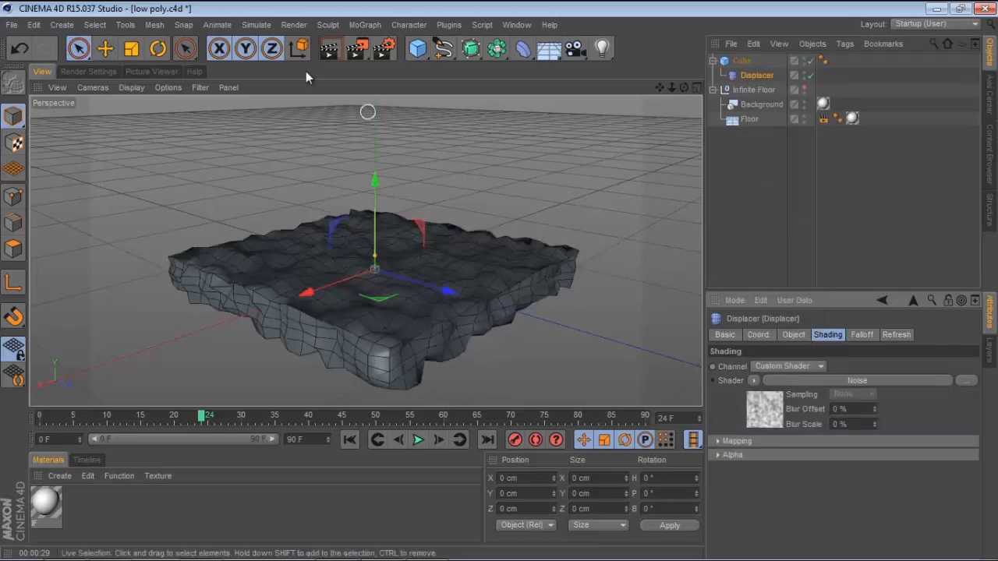
click(328, 48)
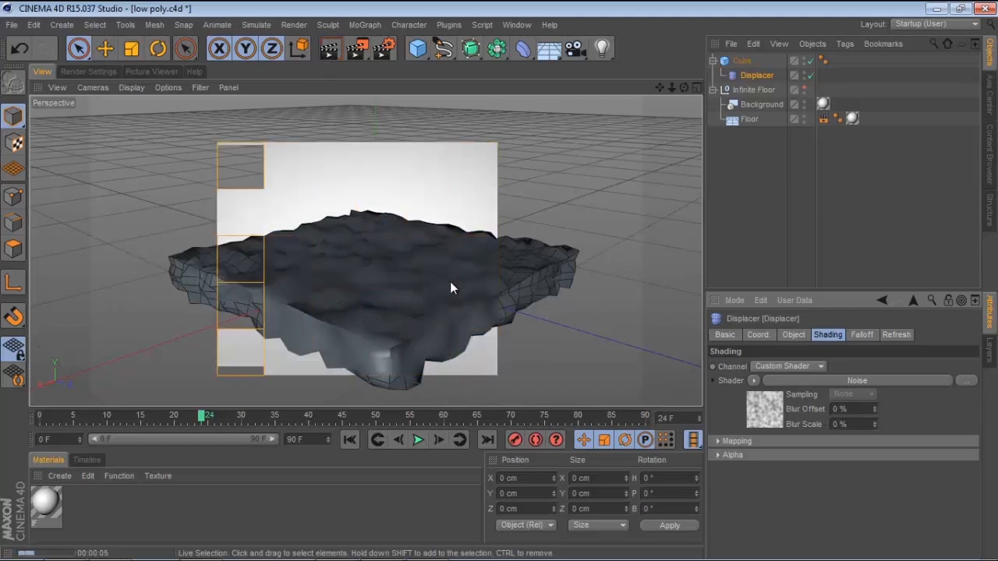
Delete the cube's Phong tag and render the view again
click(823, 61)
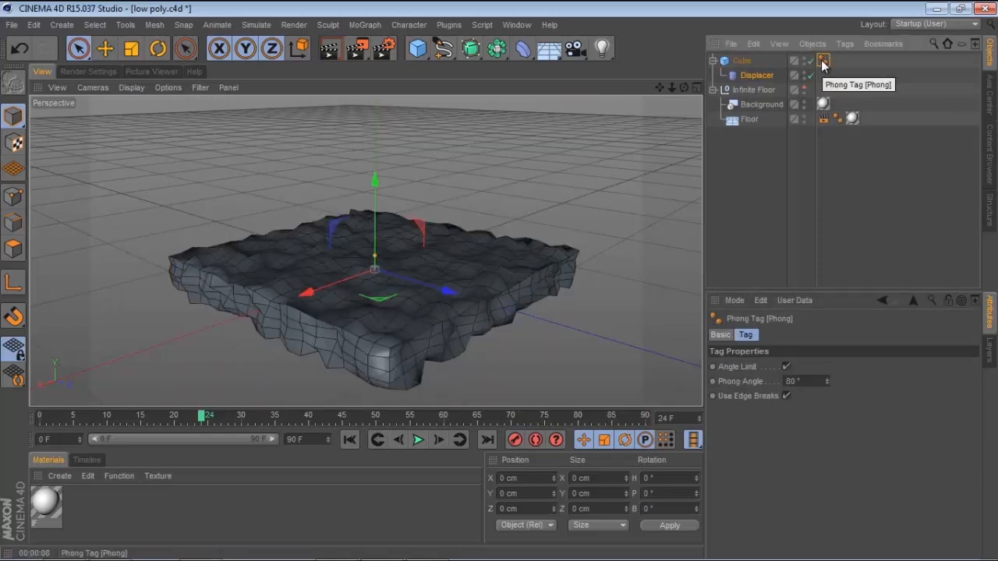
key(Delete)
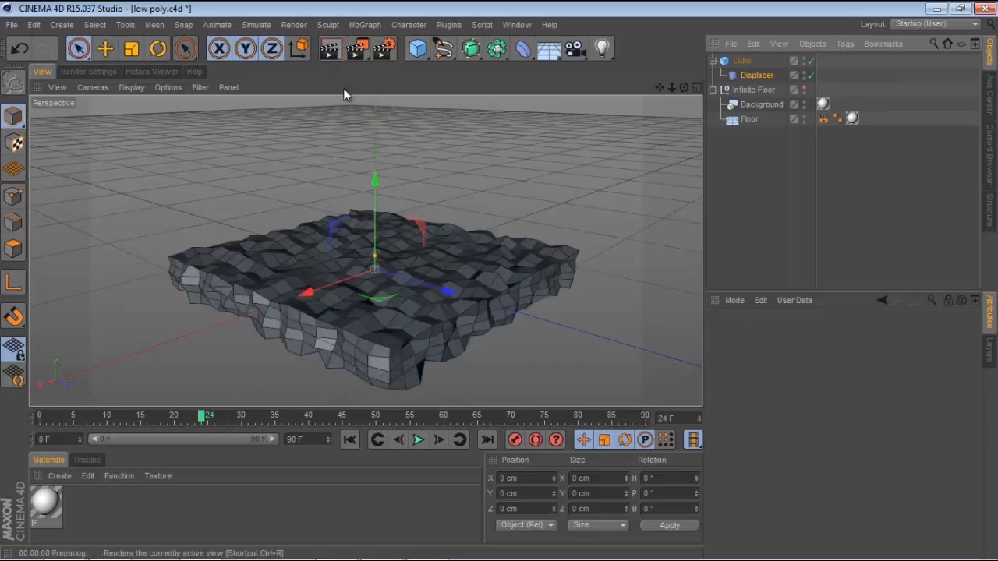
key(alt+r)
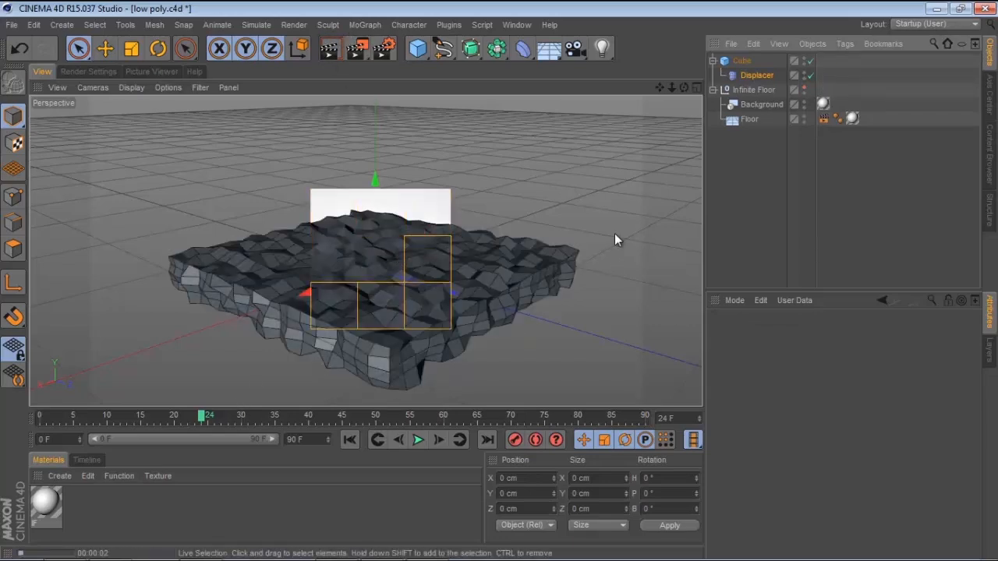
click(566, 222)
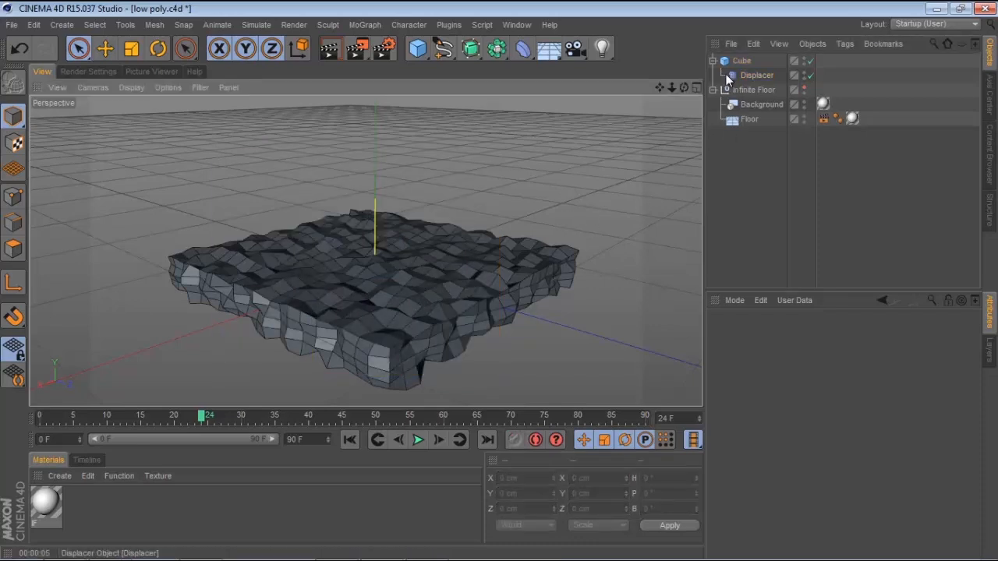
Open the Displacer's Noise shader settings and set the noise type to Electric
click(755, 74)
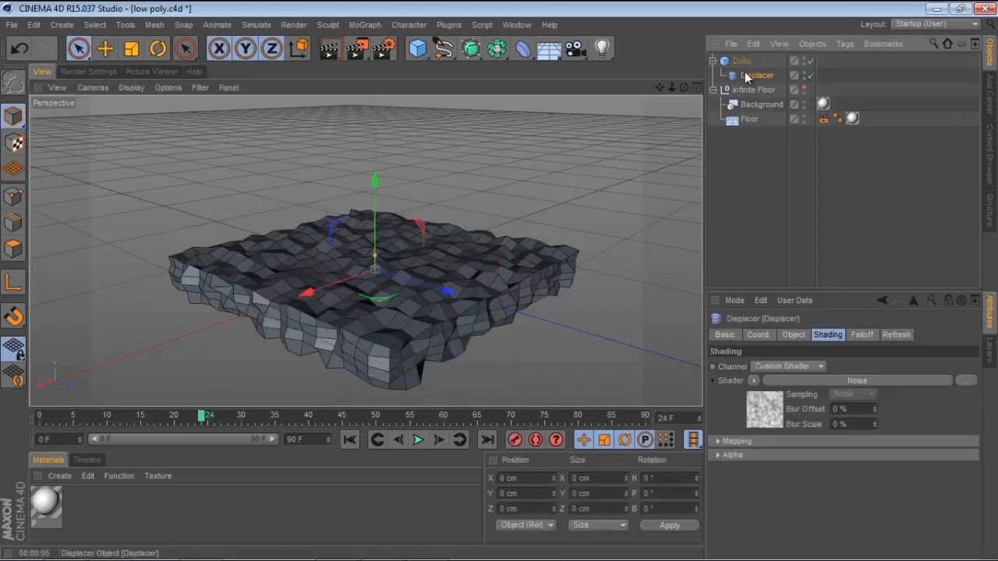
click(769, 405)
drag(976, 419, 974, 441)
click(947, 439)
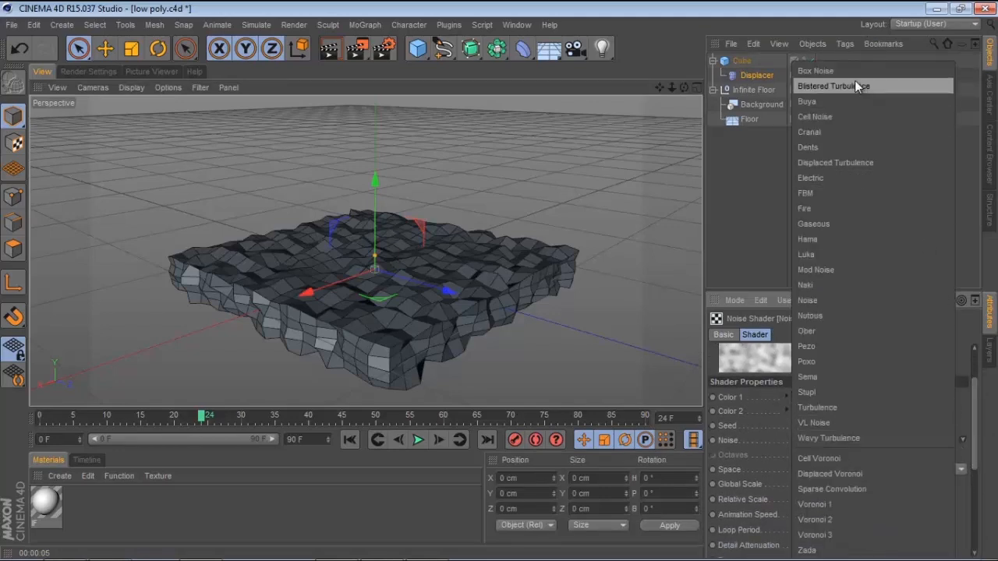
click(843, 176)
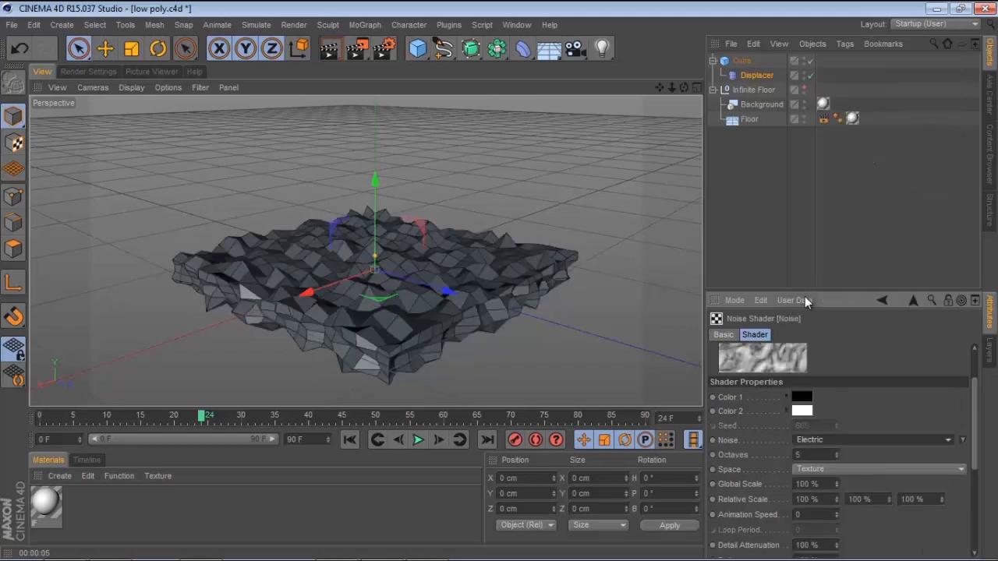
Switch the noise type to Turbulence and then to Wavy Turbulence
click(826, 442)
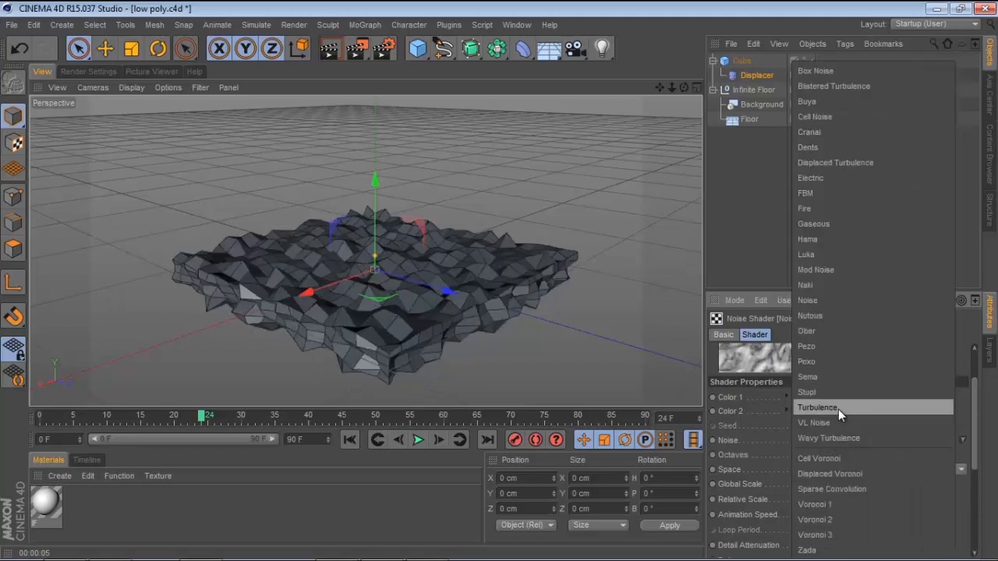
click(838, 408)
click(854, 443)
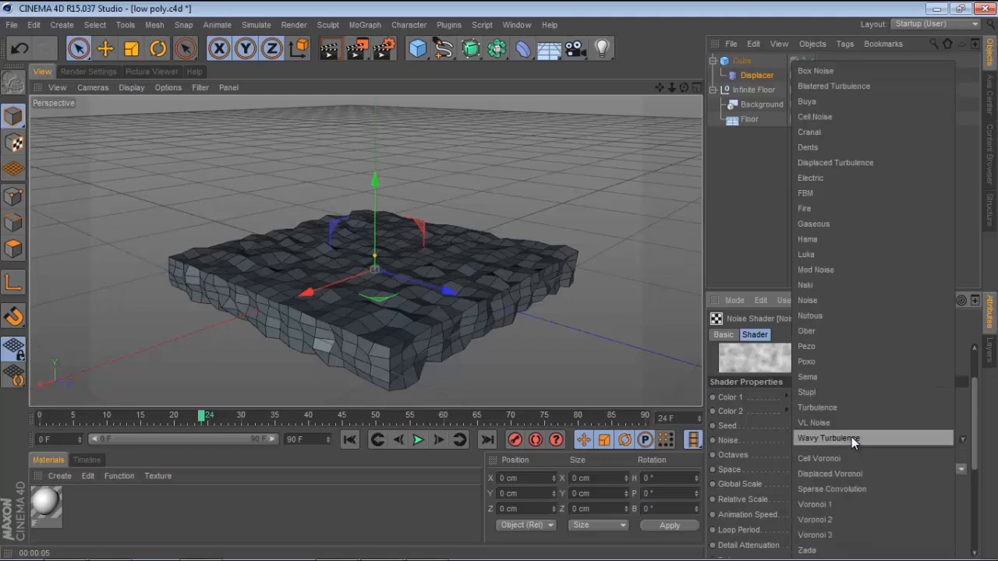
click(841, 433)
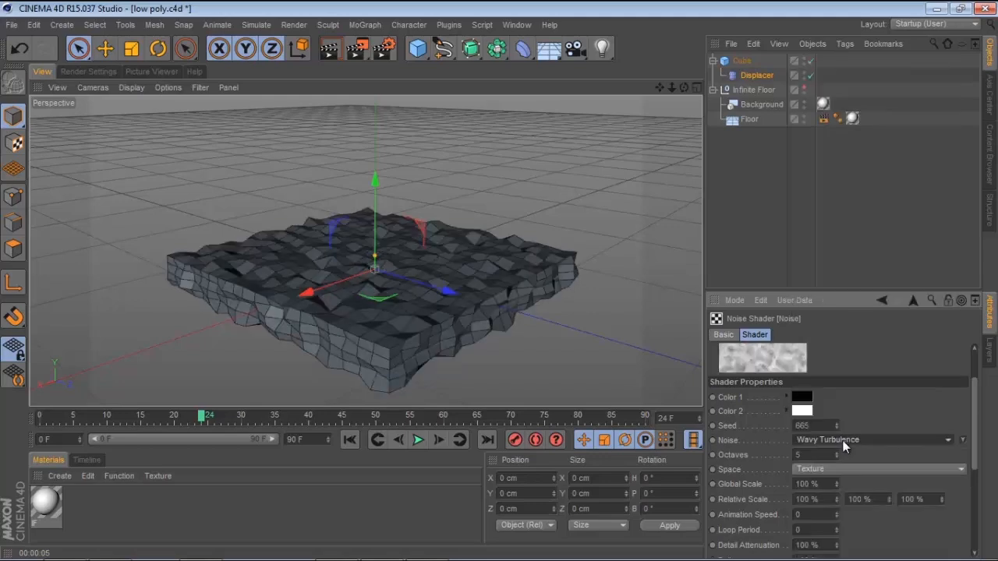
Switch the Noise shader's noise type back to Turbulence
click(842, 439)
click(833, 407)
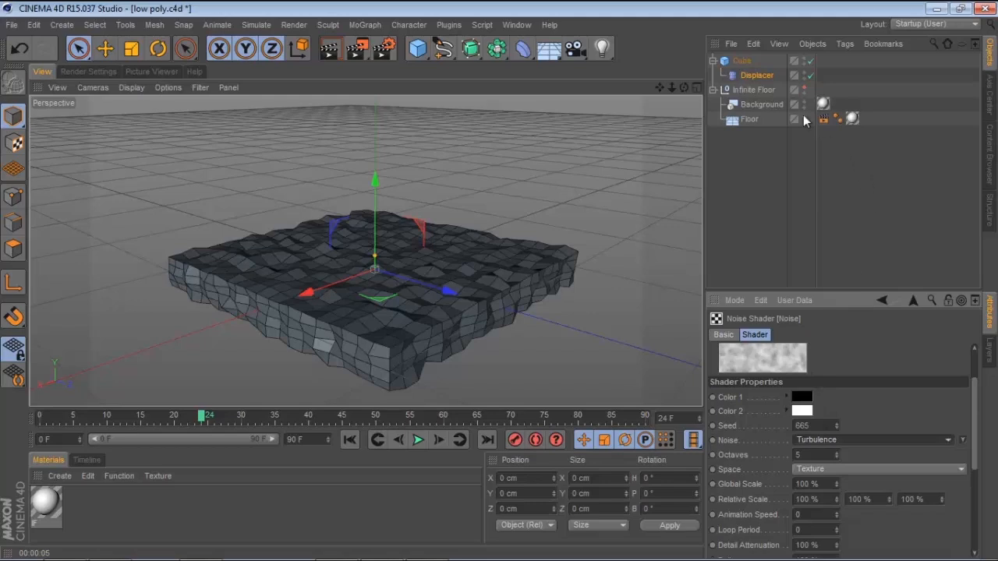
Set the Displacer's height to 10 cm in its object properties
click(752, 74)
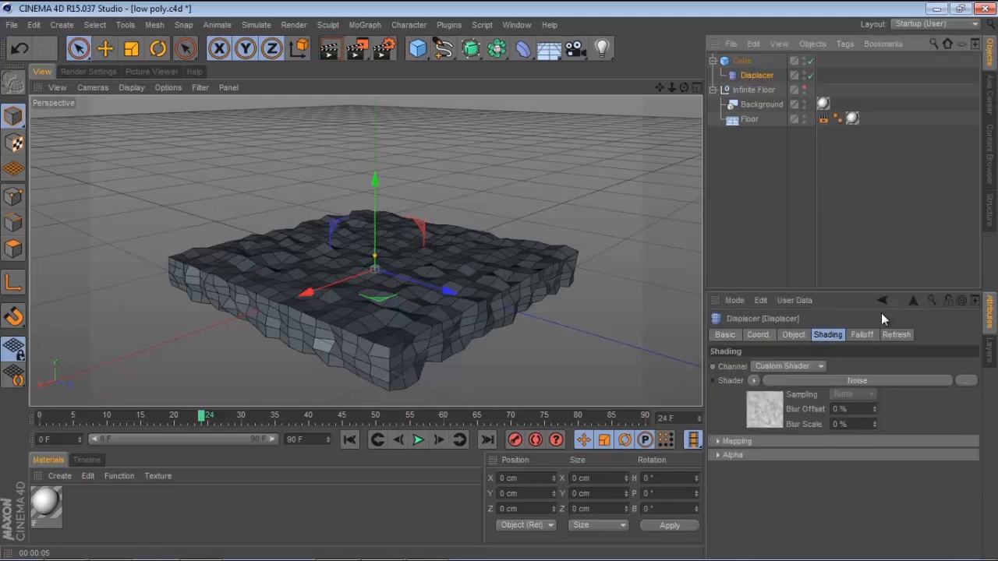
click(793, 335)
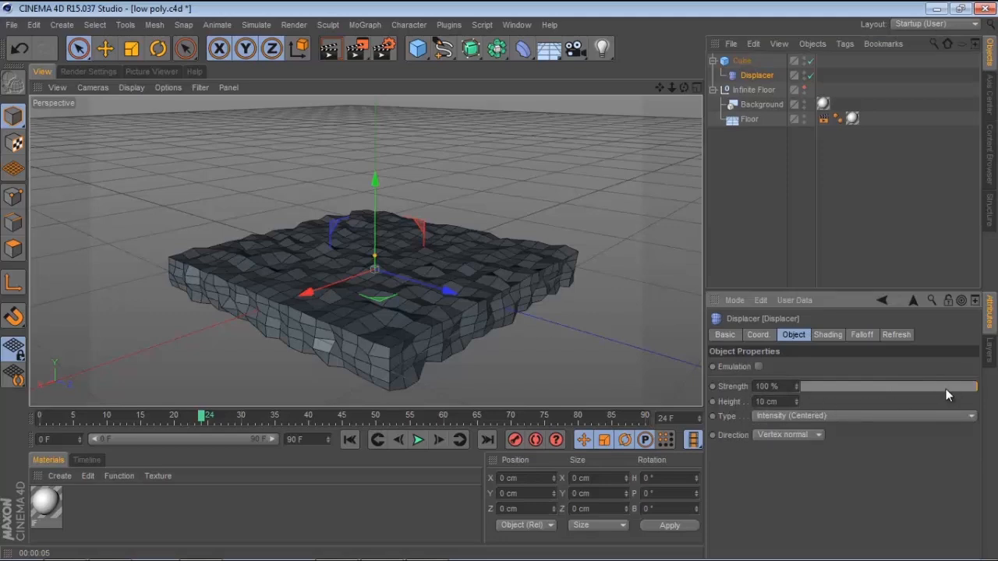
drag(949, 381, 986, 368)
drag(796, 401, 745, 402)
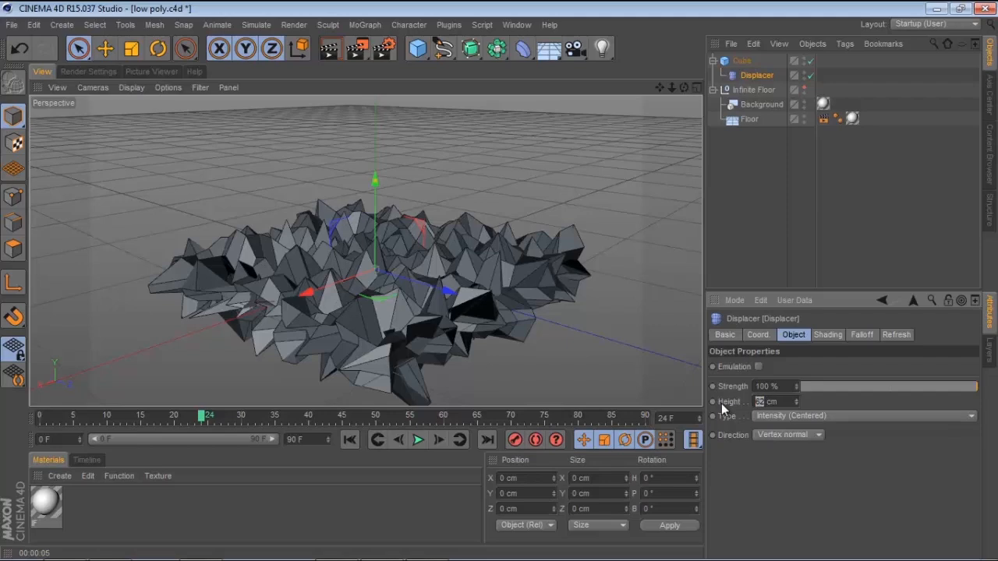
text(5)
key(Return)
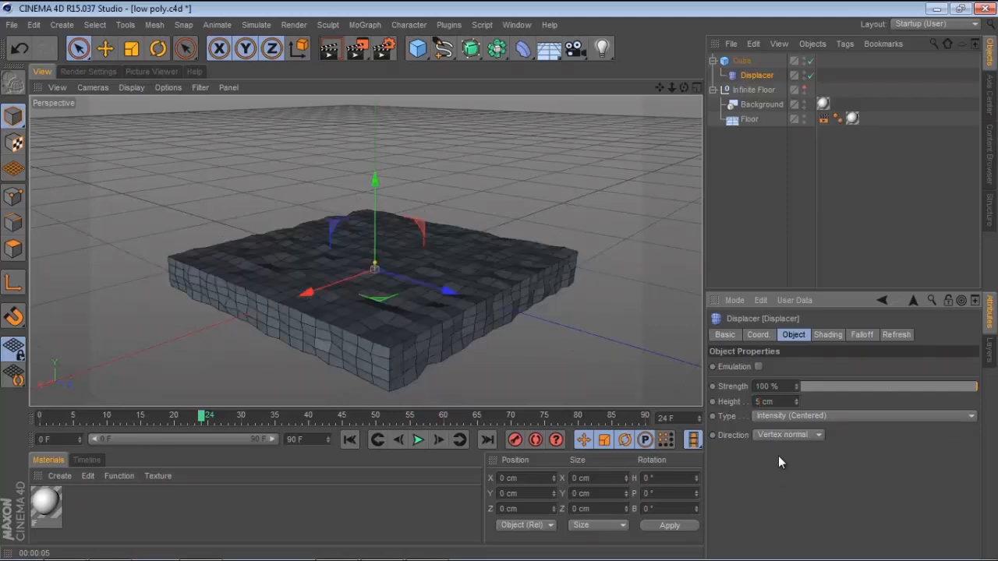
drag(763, 402, 721, 400)
text(10)
key(Return)
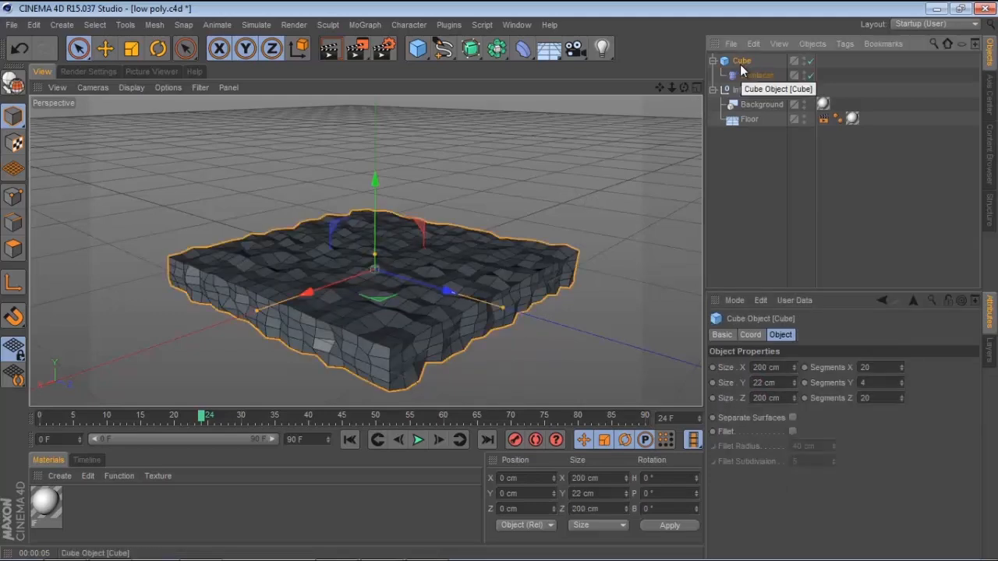
Paste a copy of the displaced cube and lower it about 23 cm beneath the original, checking from the front view
key(ctrl+v)
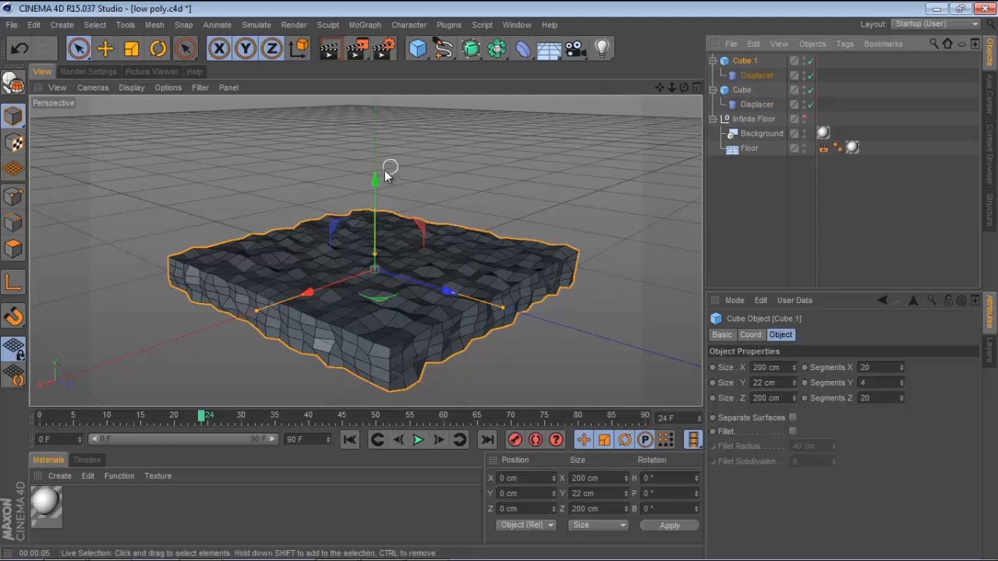
drag(374, 179, 385, 211)
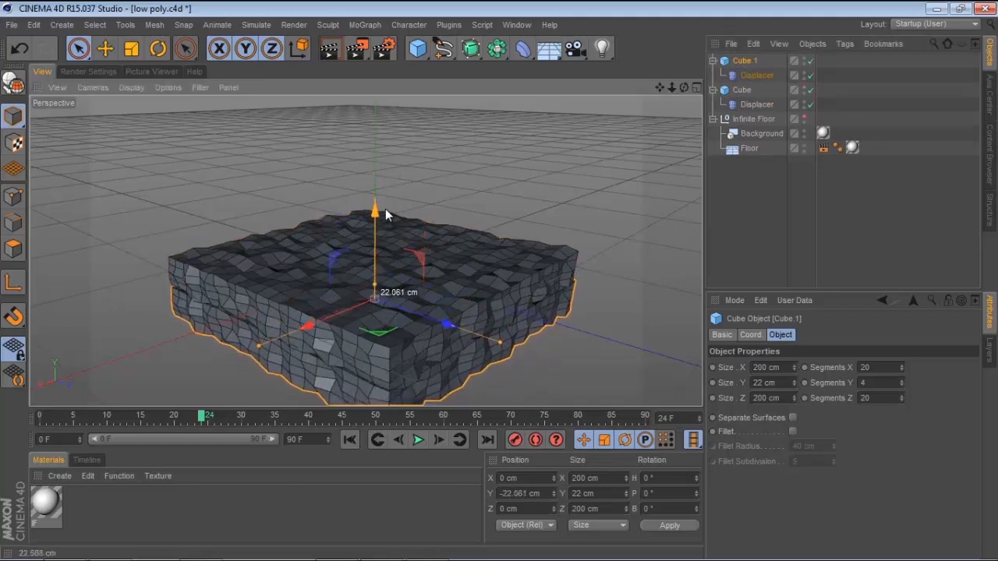
middle_click(379, 218)
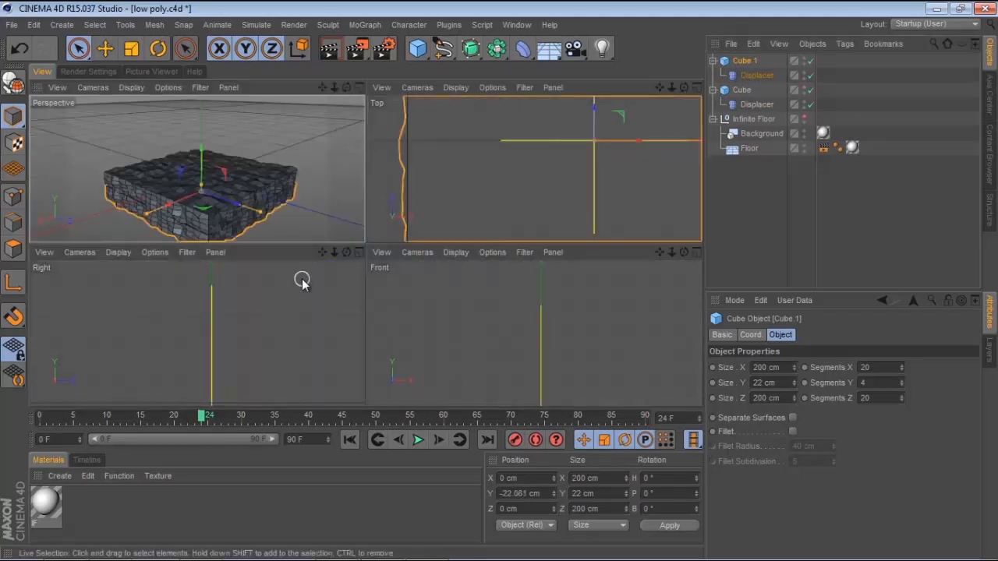
middle_click(460, 299)
alt+right_drag(476, 289, 337, 324)
alt+middle_drag(402, 296, 358, 227)
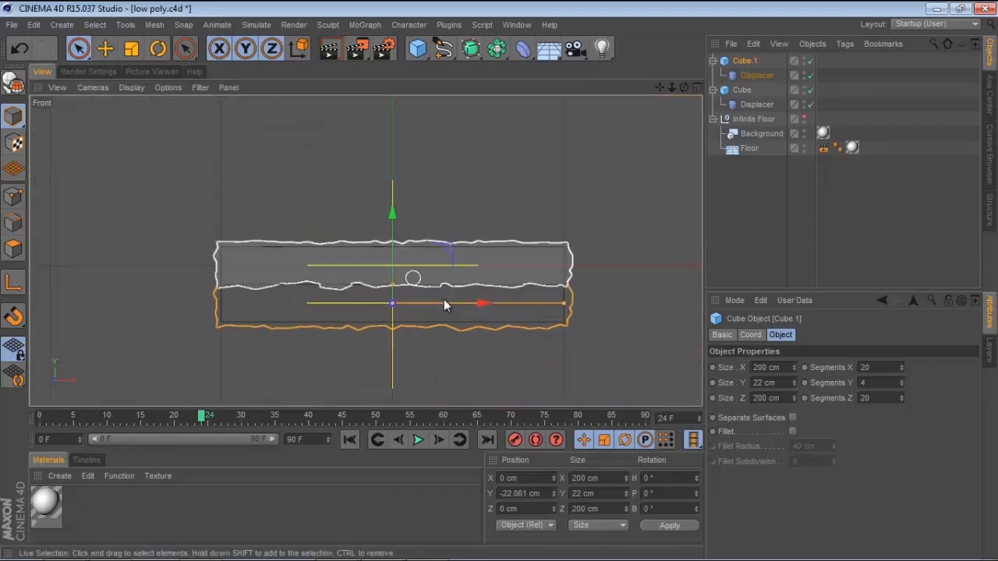
drag(392, 213, 394, 216)
middle_click(443, 226)
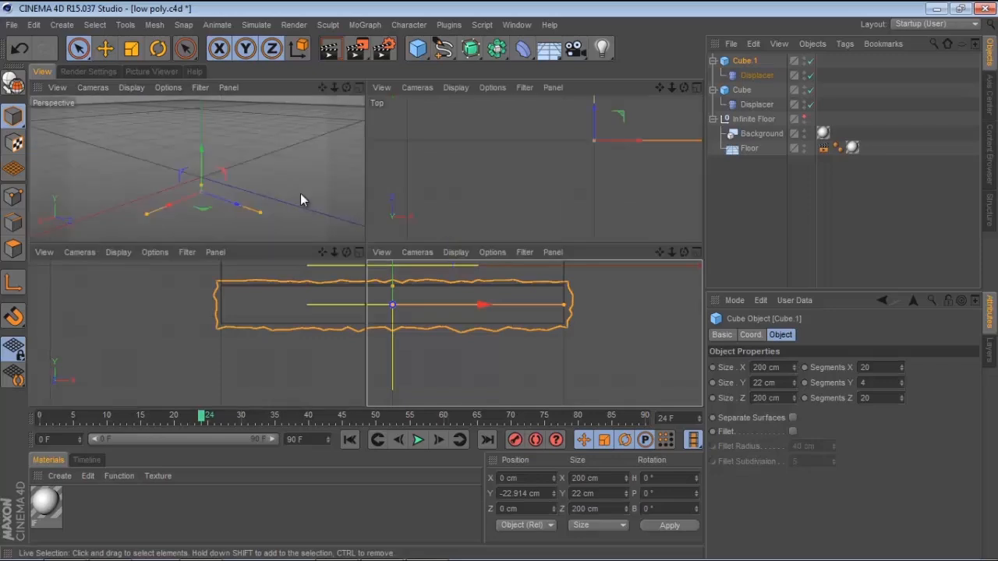
middle_click(288, 200)
alt+drag(481, 187, 470, 134)
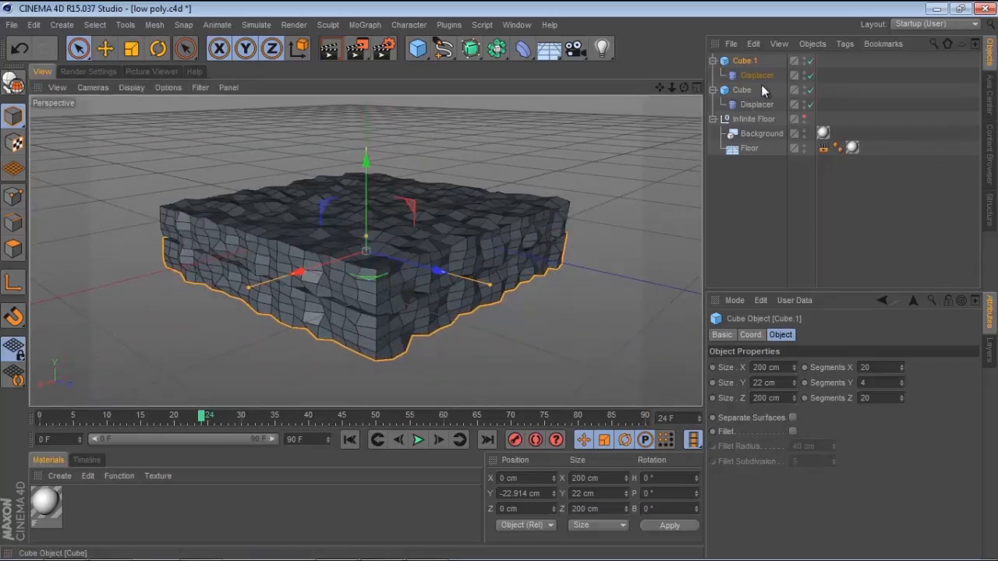
Rename the original cube to Water
click(741, 91)
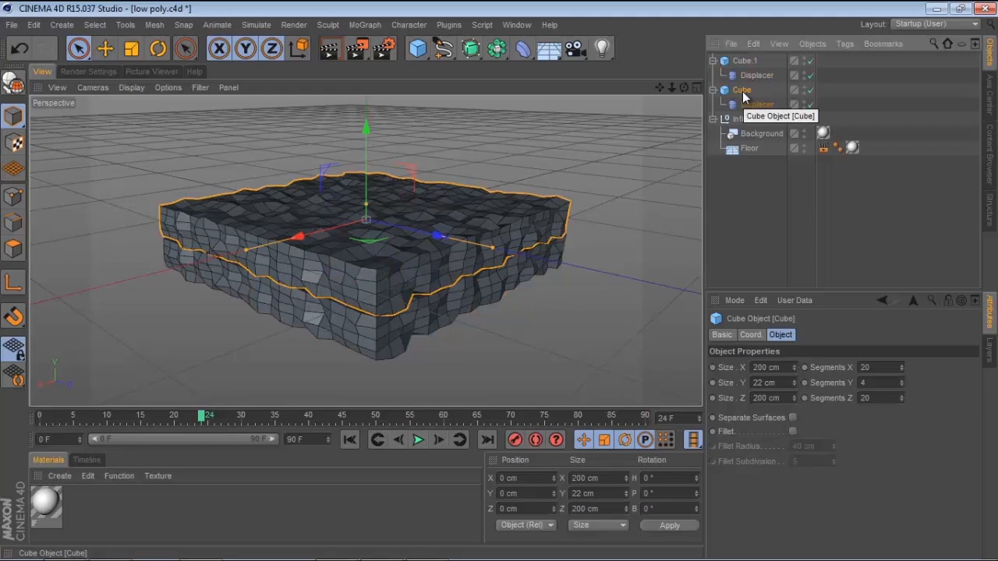
double_click(743, 91)
text(W)
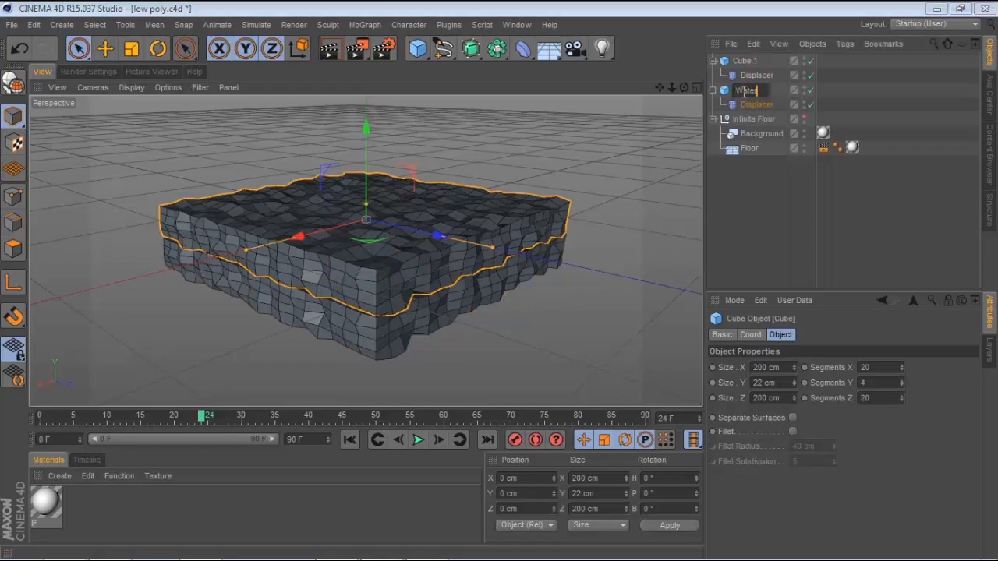
text(ater)
key(Return)
Rename the lowered copy of the cube to Sand
double_click(745, 61)
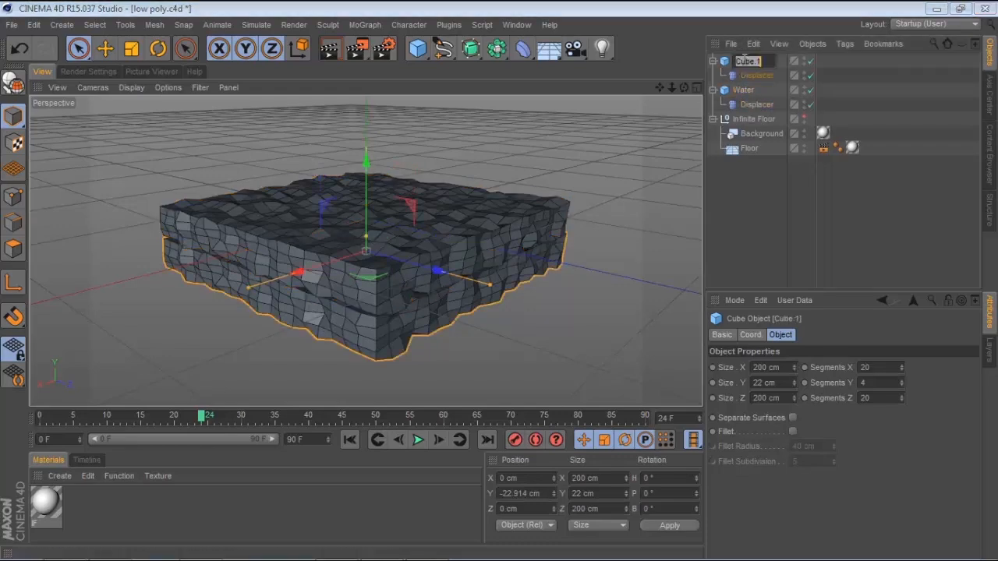
text(SAnd)
key(Return)
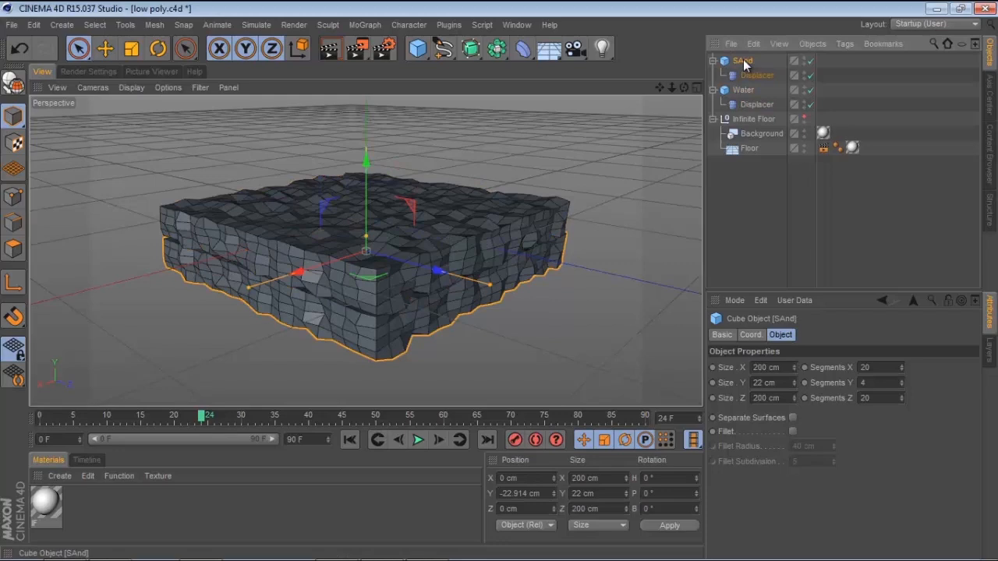
double_click(745, 63)
text(Sand)
key(Return)
Move the Sand object below Water in the object hierarchy
drag(744, 62, 750, 98)
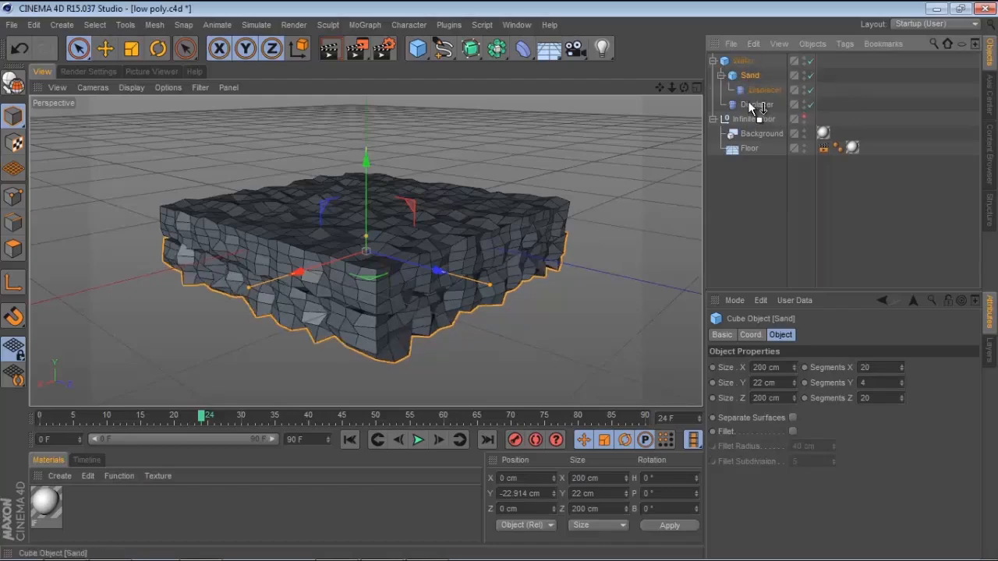
mouse_move(750, 106)
mouse_down()
mouse_move(749, 78)
mouse_move(737, 124)
mouse_move(746, 117)
mouse_up()
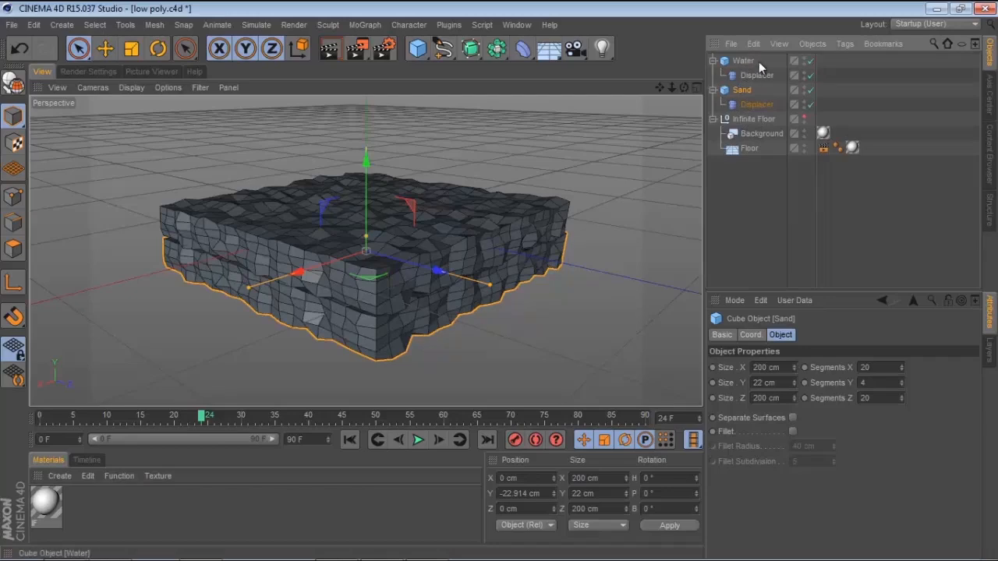
click(713, 62)
click(714, 76)
click(713, 76)
click(713, 62)
Create two new materials and name one of them water in the material editor
double_click(105, 503)
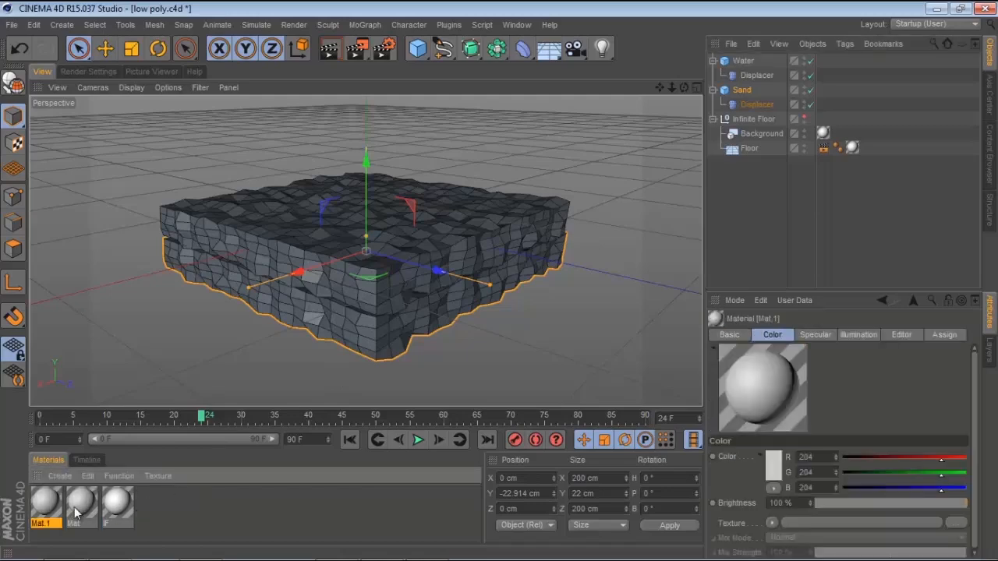
double_click(82, 504)
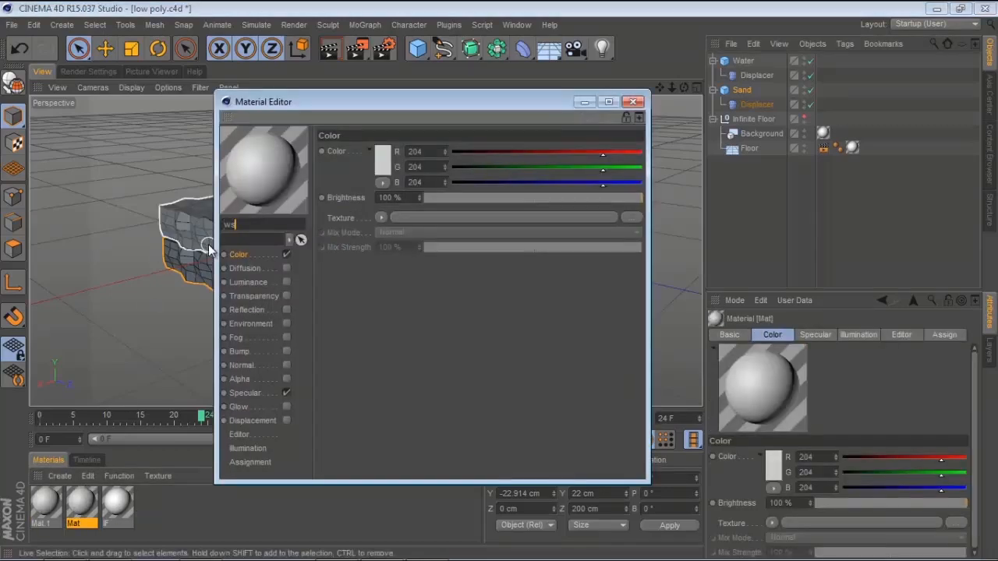
text(water)
key(Return)
Set the water material's colour to a light blue of RGB 122, 187, 207
click(377, 170)
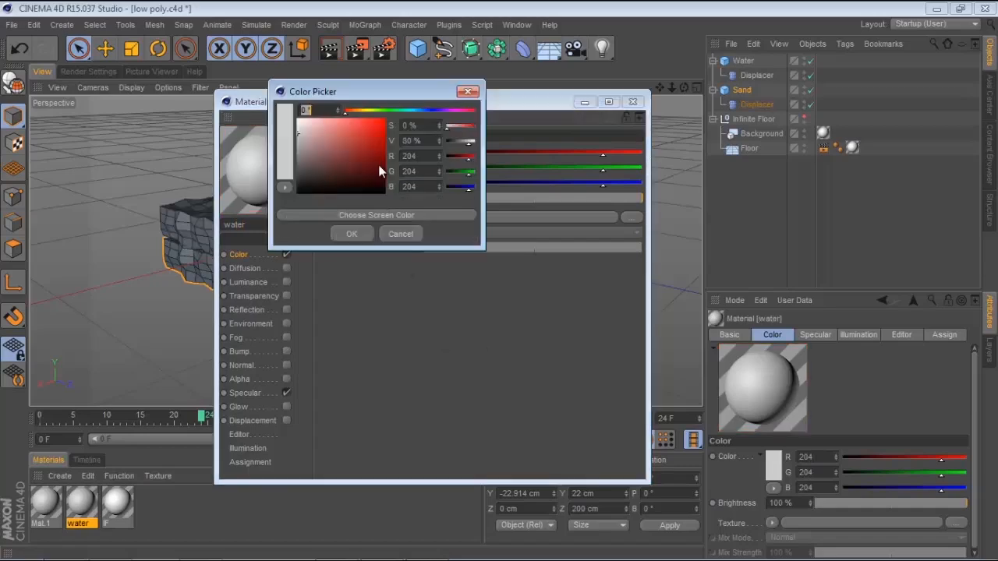
drag(378, 109, 409, 107)
click(342, 118)
drag(342, 116, 333, 132)
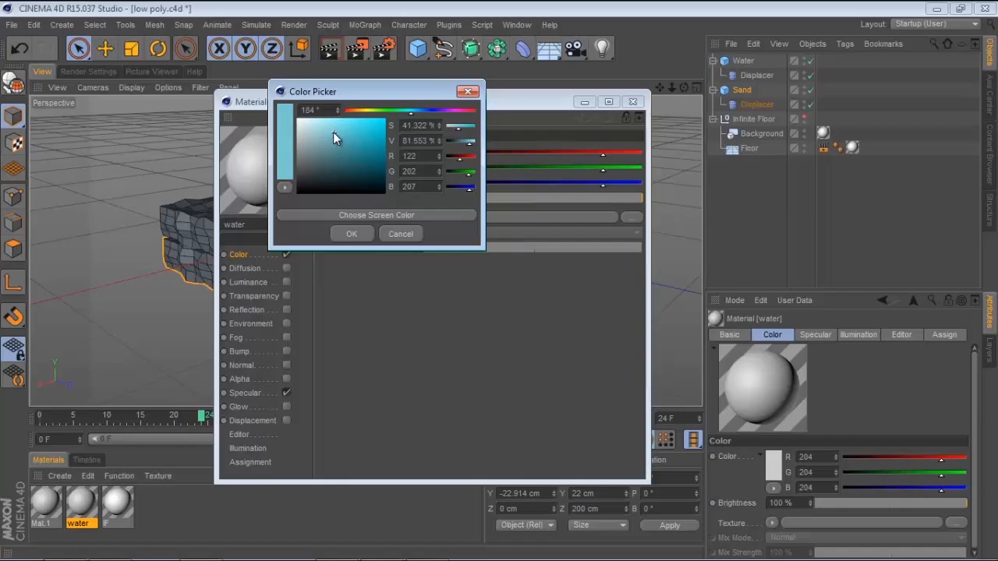
drag(415, 111, 417, 111)
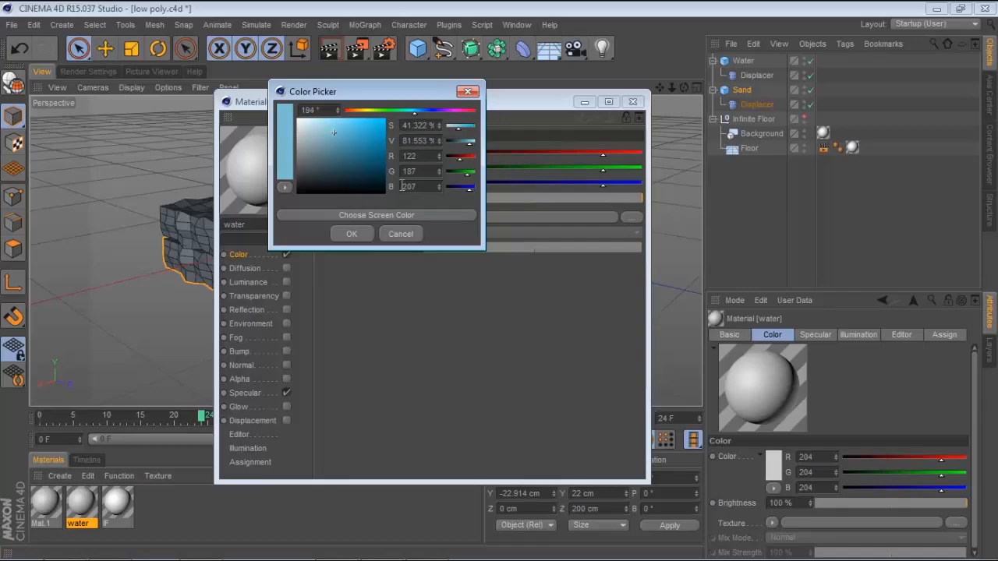
click(352, 234)
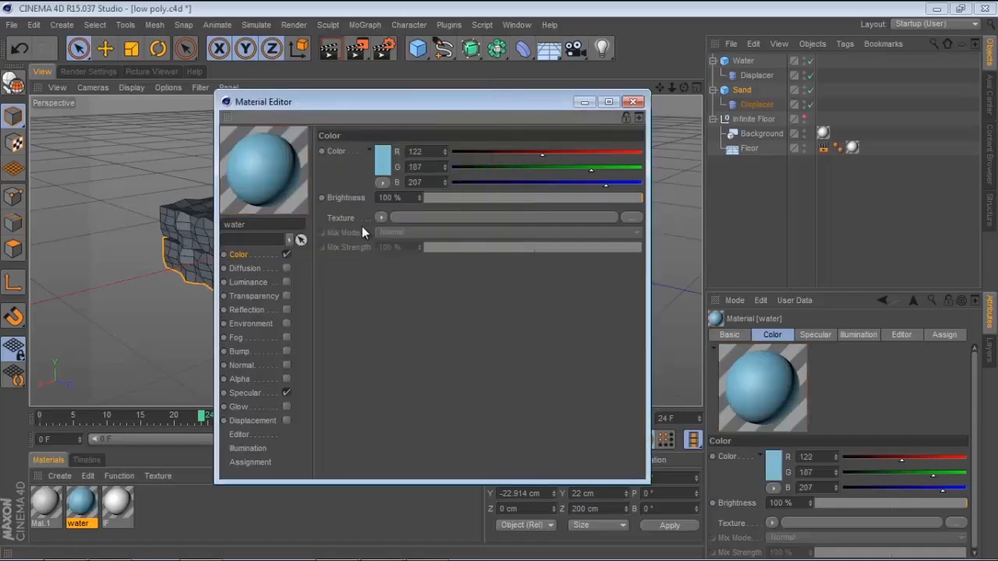
Enable Reflection on the water material with a Fresnel texture, 5% brightness and 13% mix strength
click(285, 310)
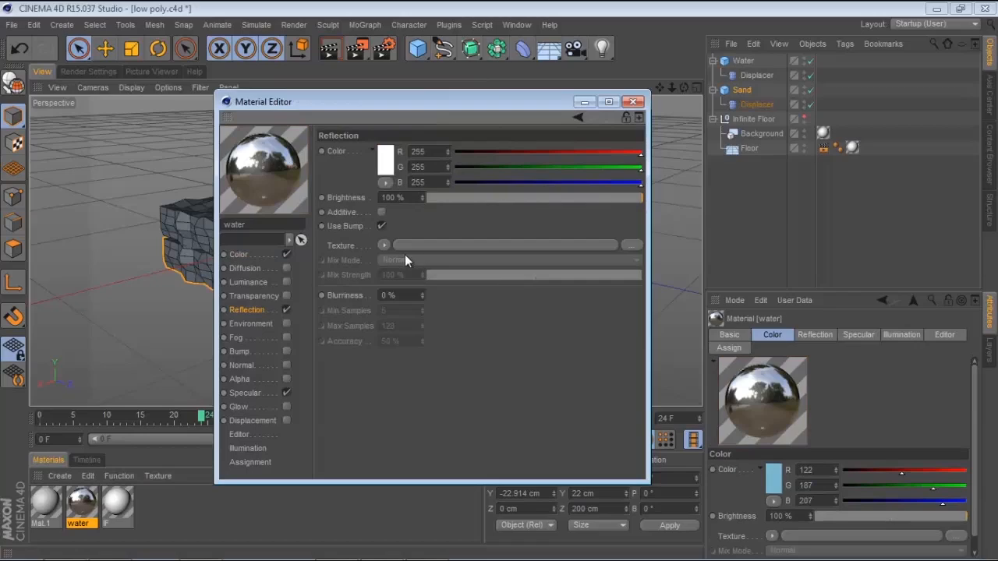
click(386, 244)
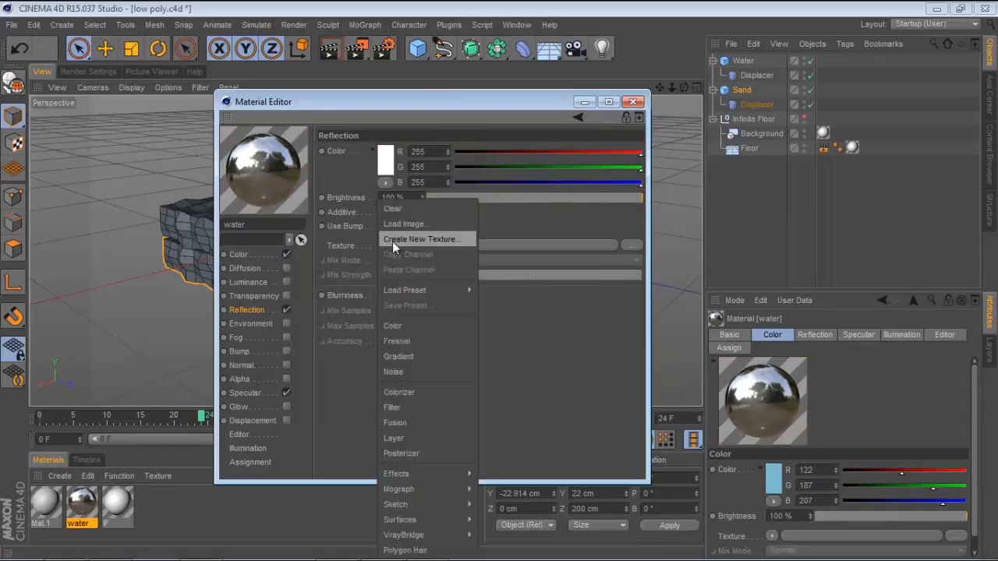
click(413, 342)
click(438, 200)
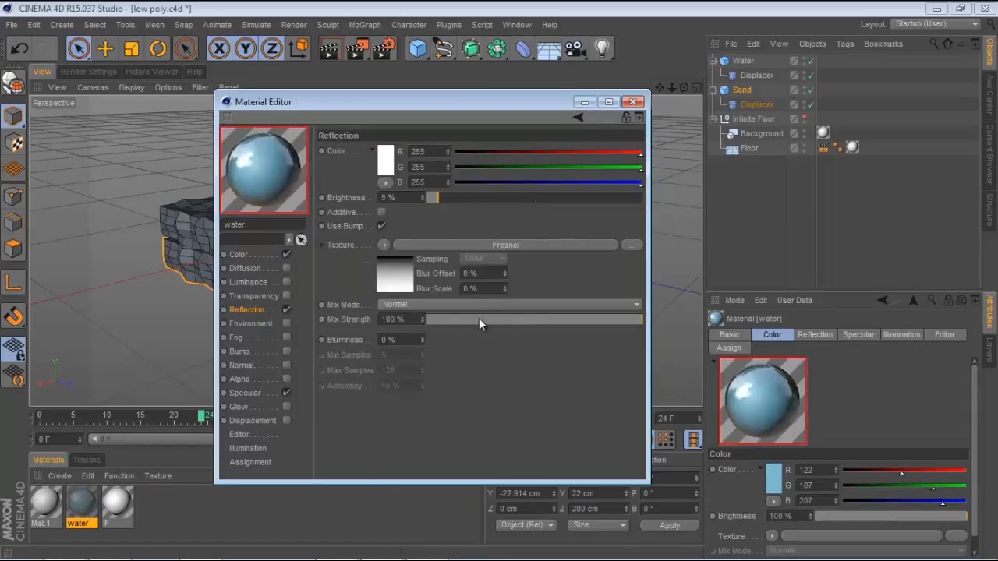
click(456, 319)
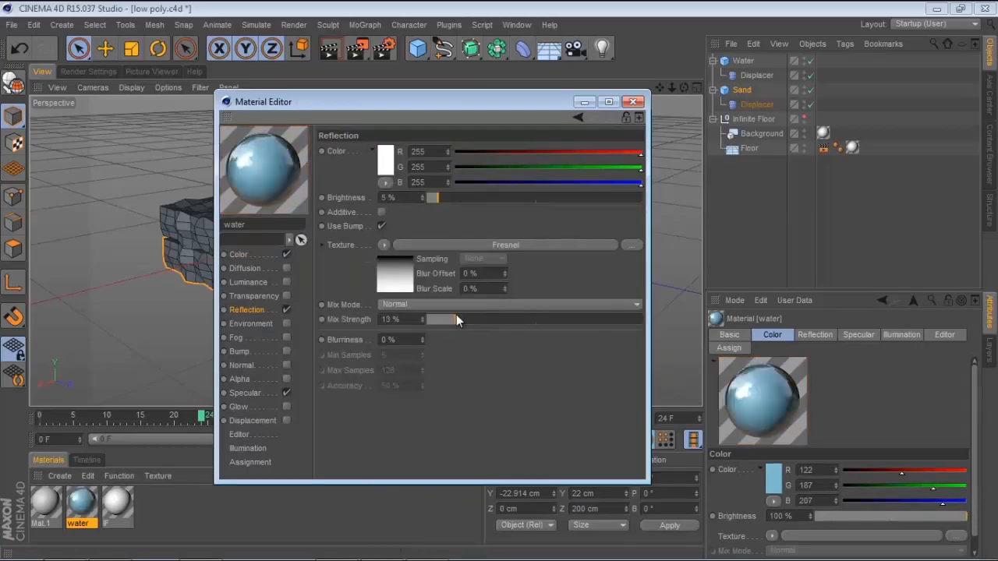
Enable Transparency on the water material with 83% brightness and close the material editor
click(265, 295)
click(286, 296)
drag(641, 198, 613, 195)
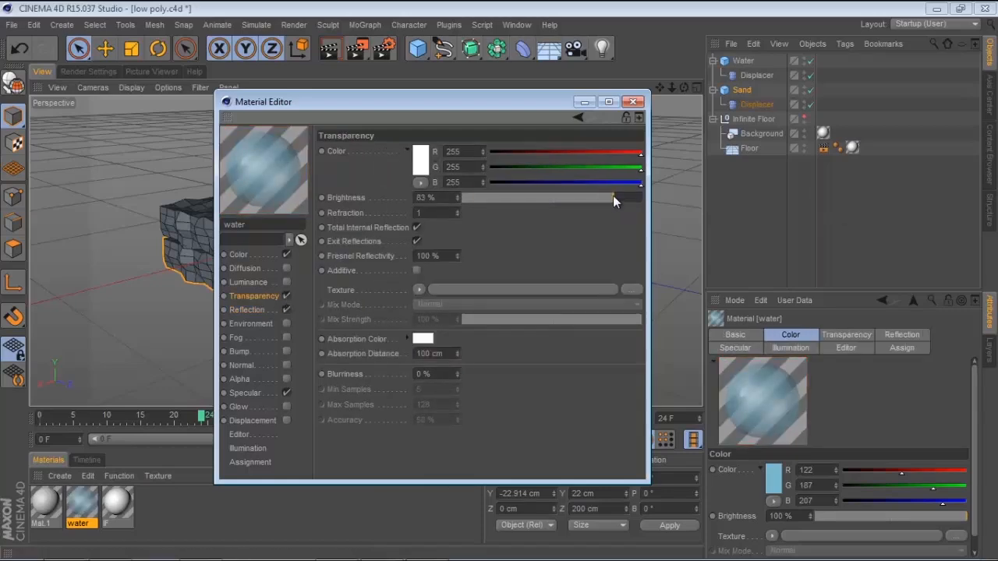
click(634, 103)
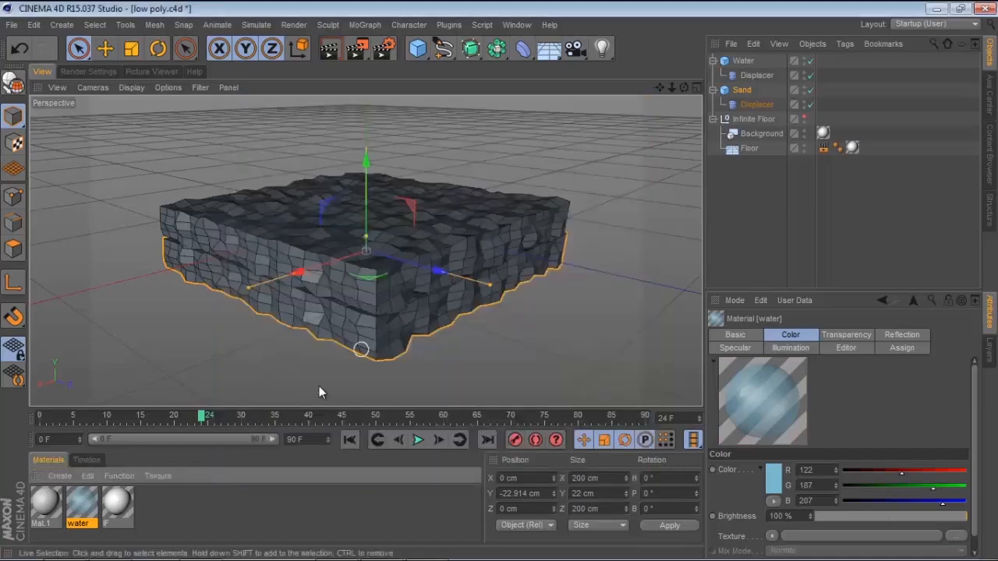
Rename the other new material Sand and disable its Specular channel
double_click(41, 511)
text(Sand)
key(Return)
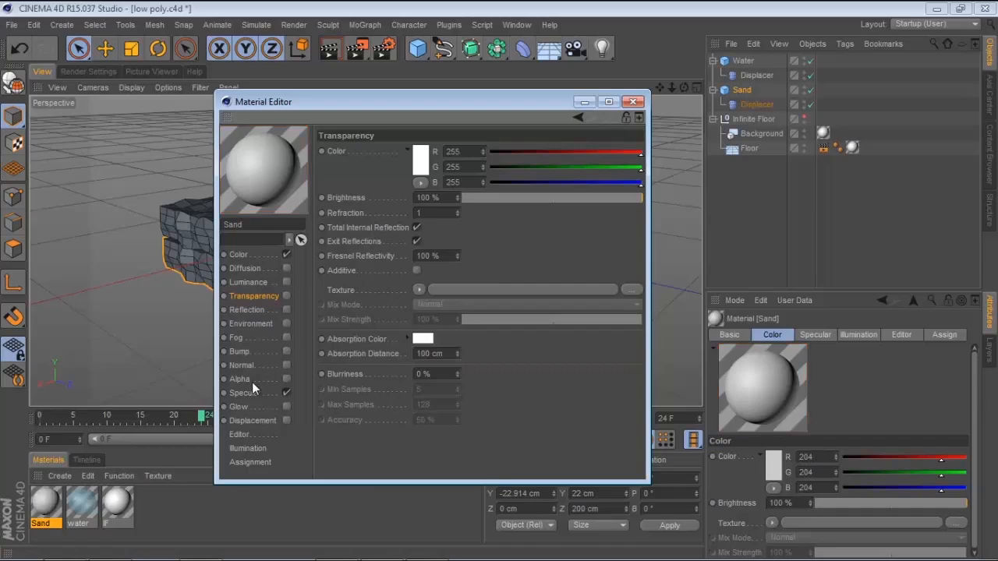
click(286, 393)
click(245, 256)
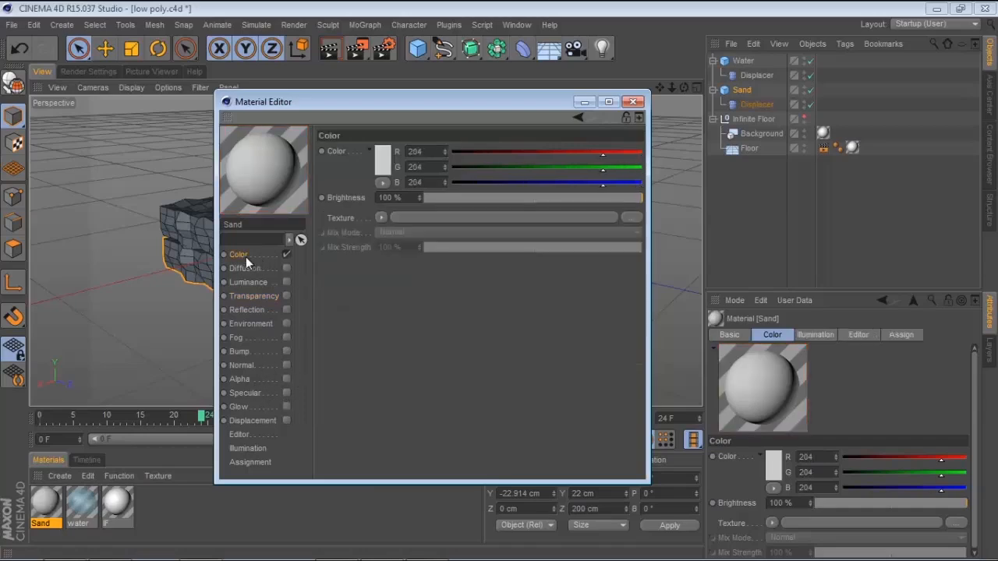
Set the Sand material's colour to RGB 232, 205, 163 and close the material editor
click(382, 163)
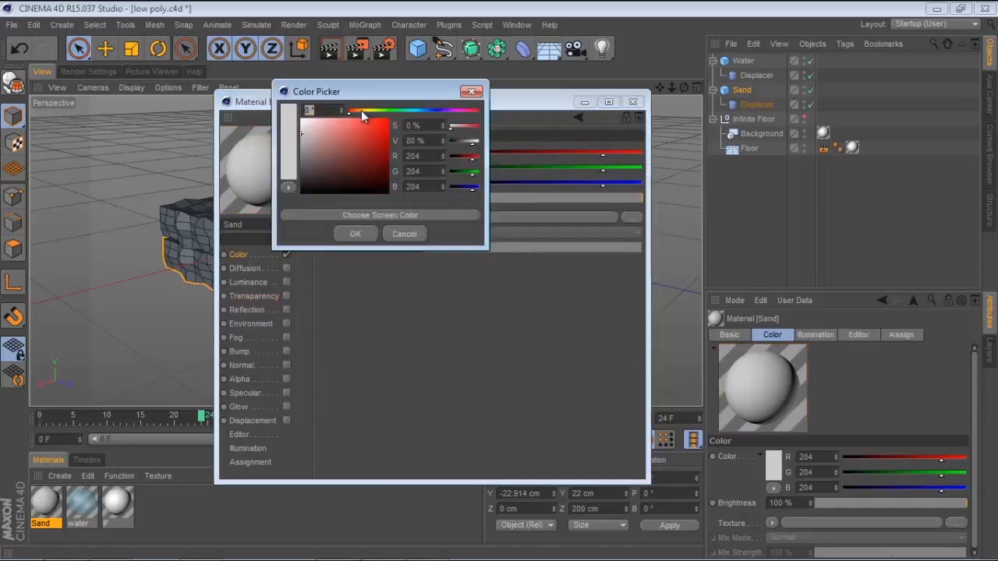
click(362, 110)
drag(363, 109, 329, 123)
click(354, 234)
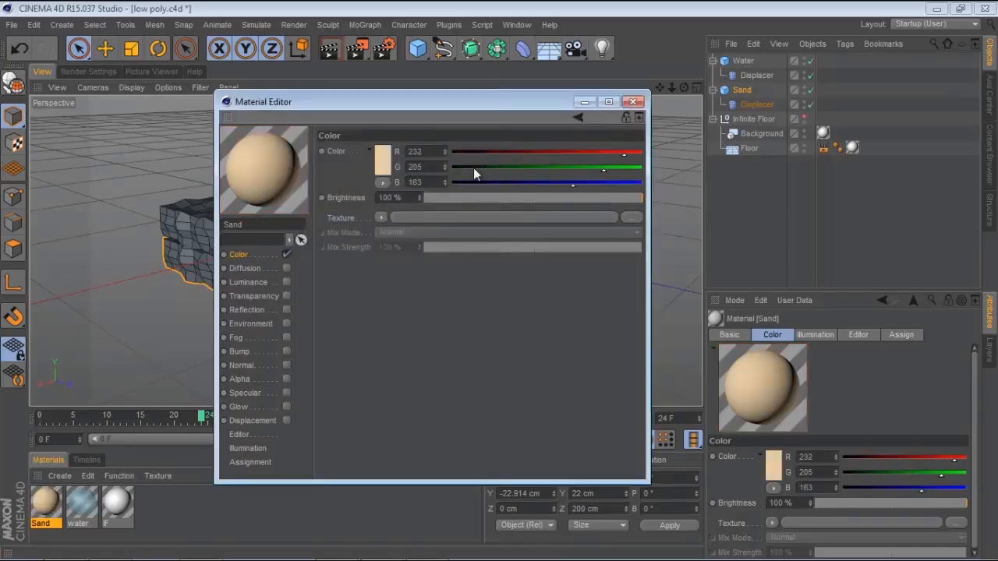
click(634, 102)
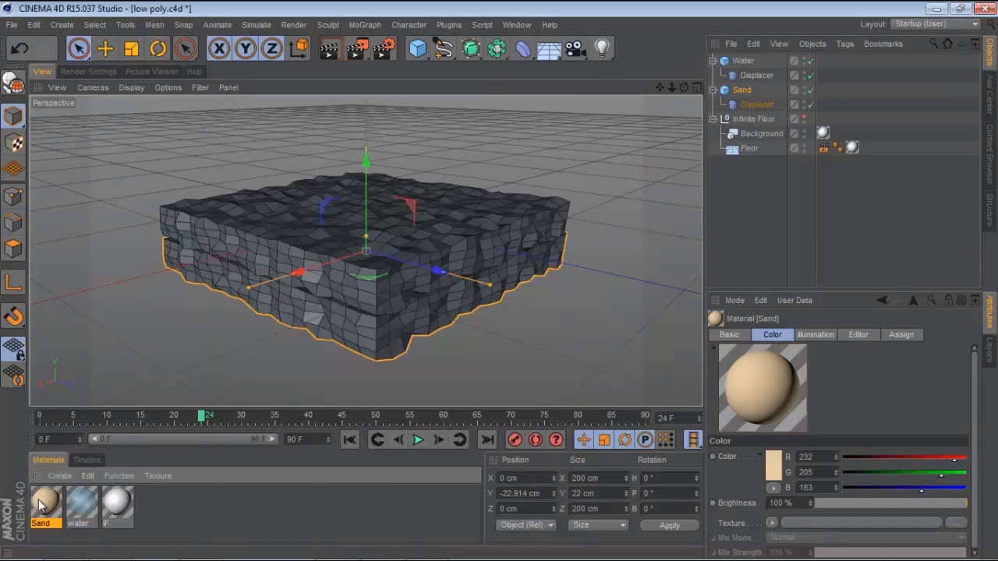
Assign the Sand material to the sand cube and the water material to the water cube, then render the viewport preview
drag(224, 443, 368, 347)
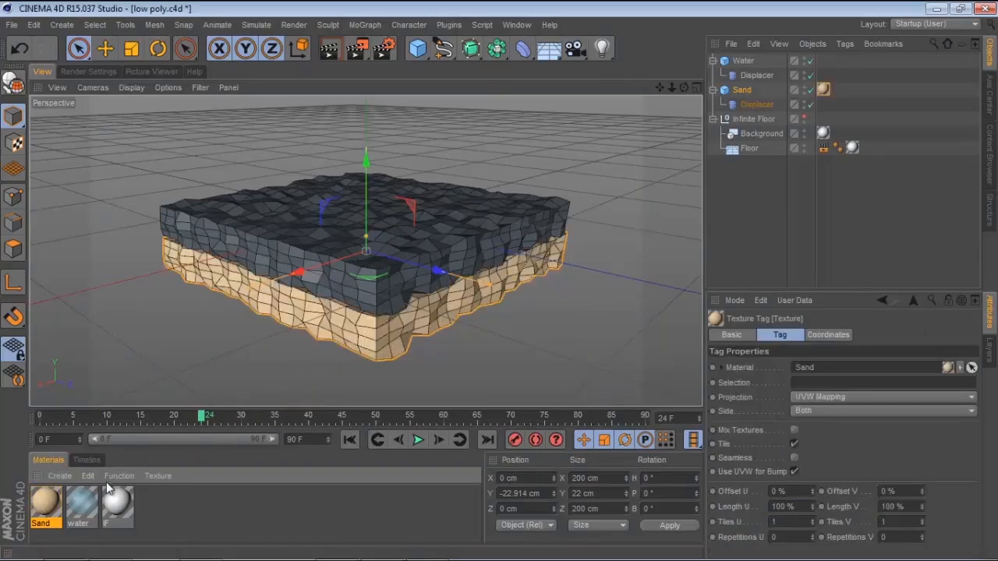
drag(92, 509, 375, 236)
alt+drag(590, 301, 492, 212)
click(329, 49)
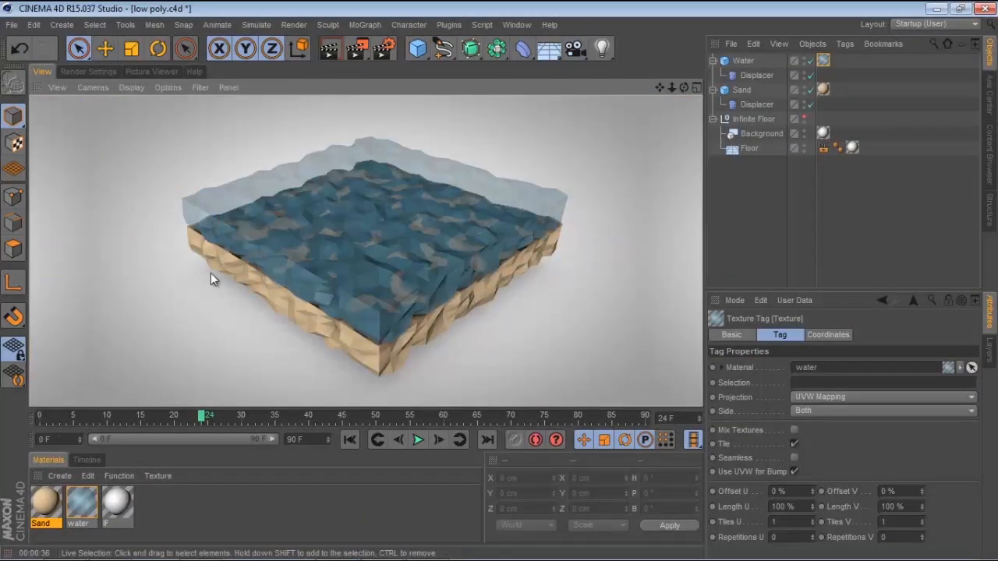
Set the water material's transparency brightness to 67% and close the material editor
double_click(82, 503)
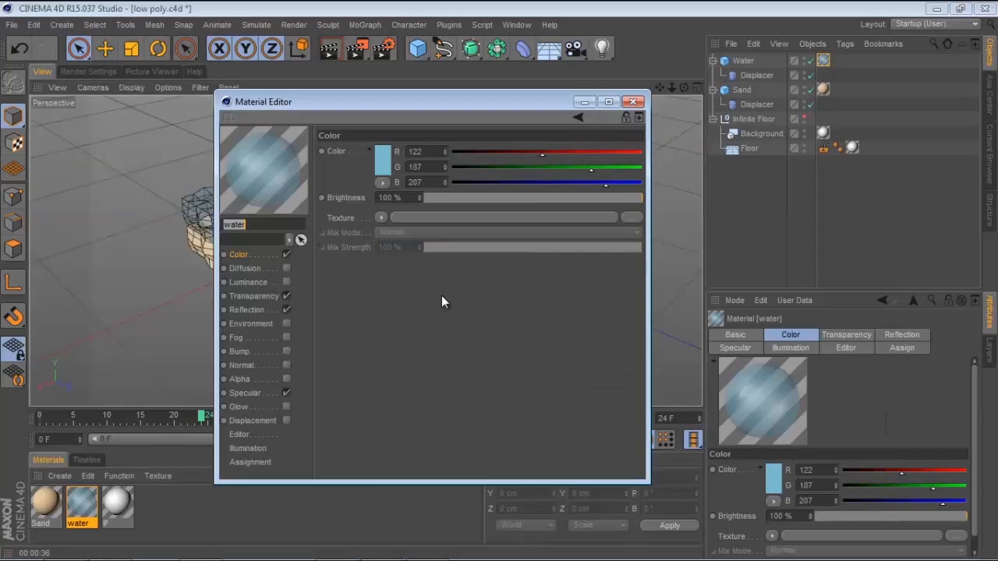
click(253, 296)
drag(624, 195, 584, 196)
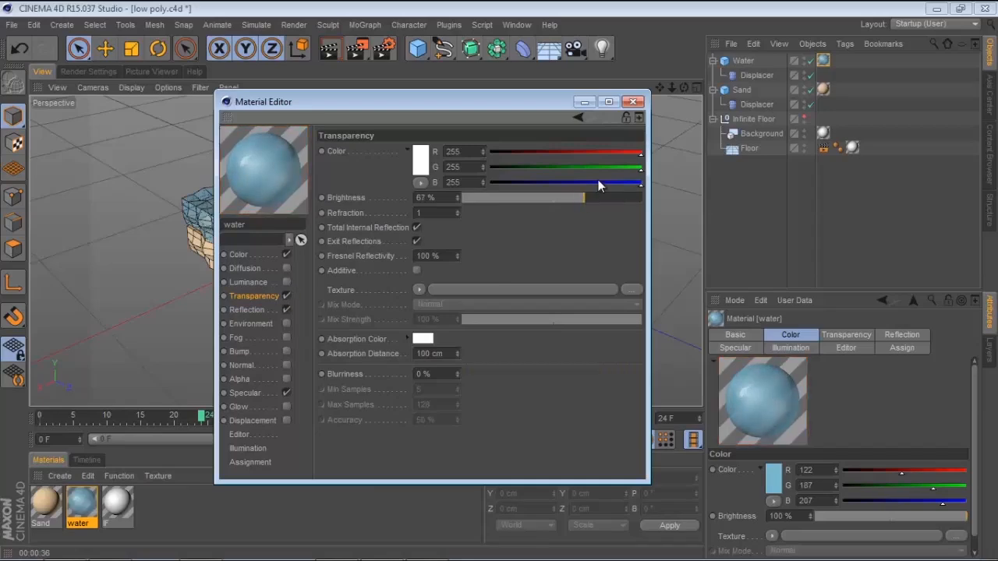
click(632, 101)
click(484, 202)
drag(375, 124, 376, 123)
click(632, 132)
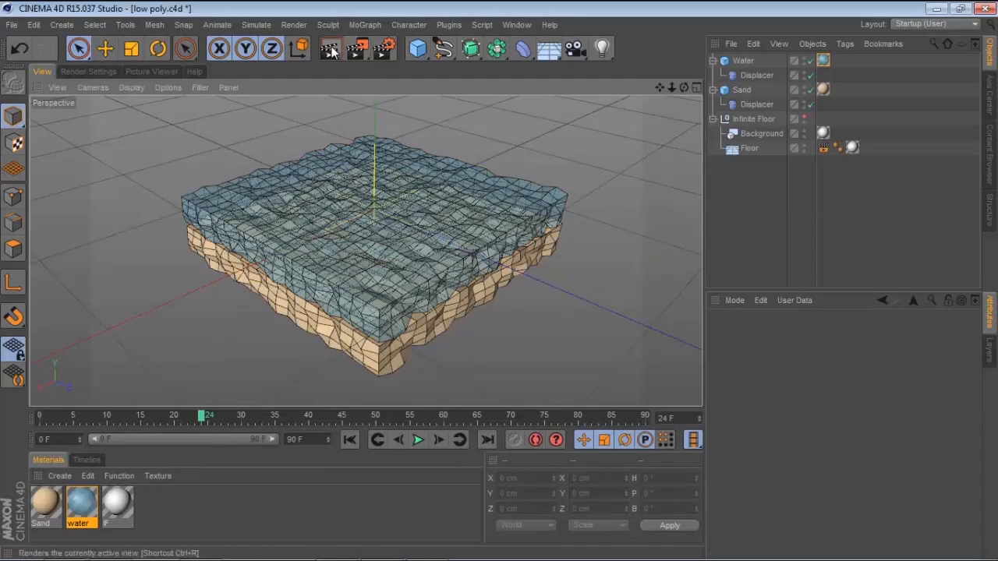
Set the water material's colour to RGB 71, 157, 188 and close the material editor
double_click(87, 508)
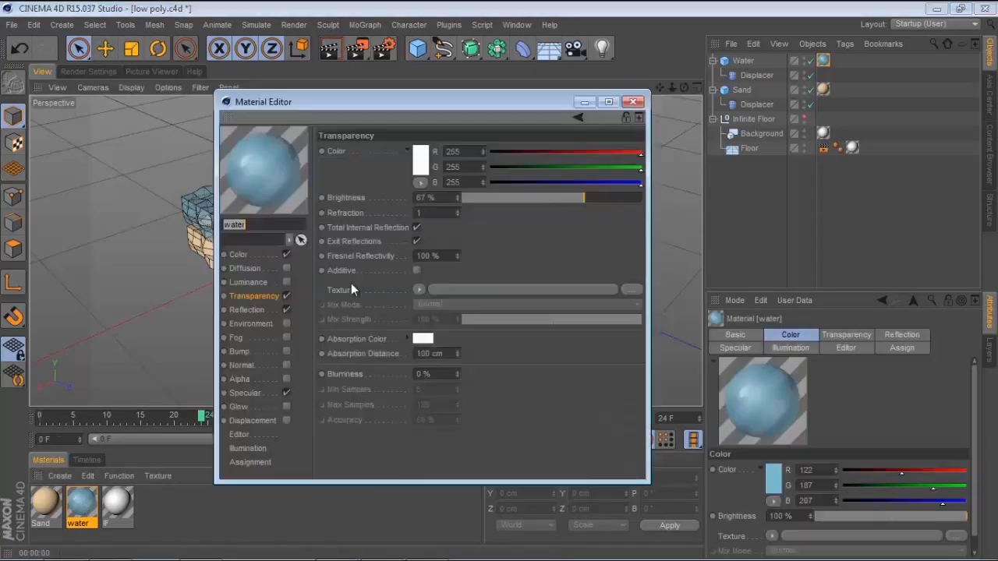
click(242, 255)
click(386, 163)
click(351, 128)
drag(351, 127, 360, 135)
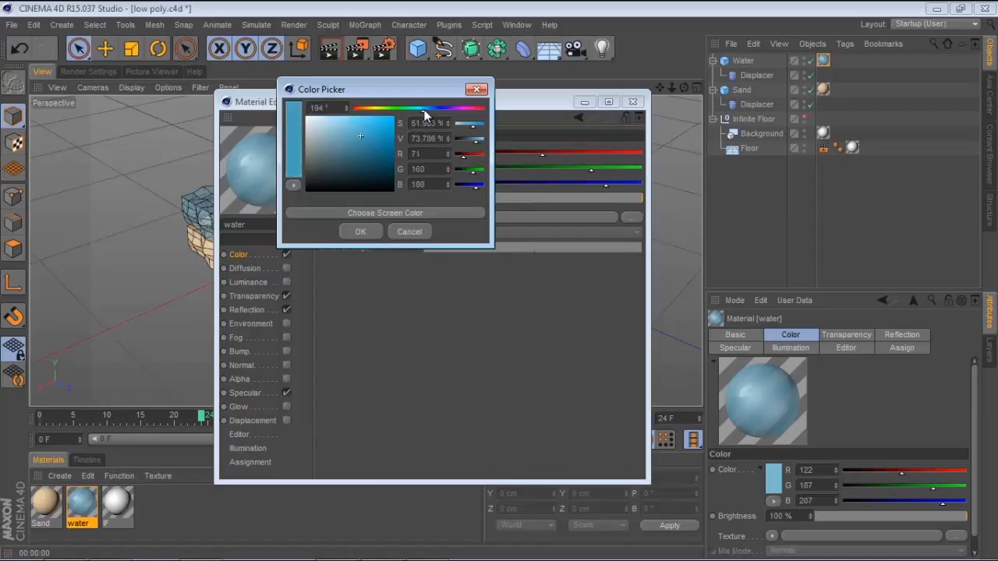
click(359, 232)
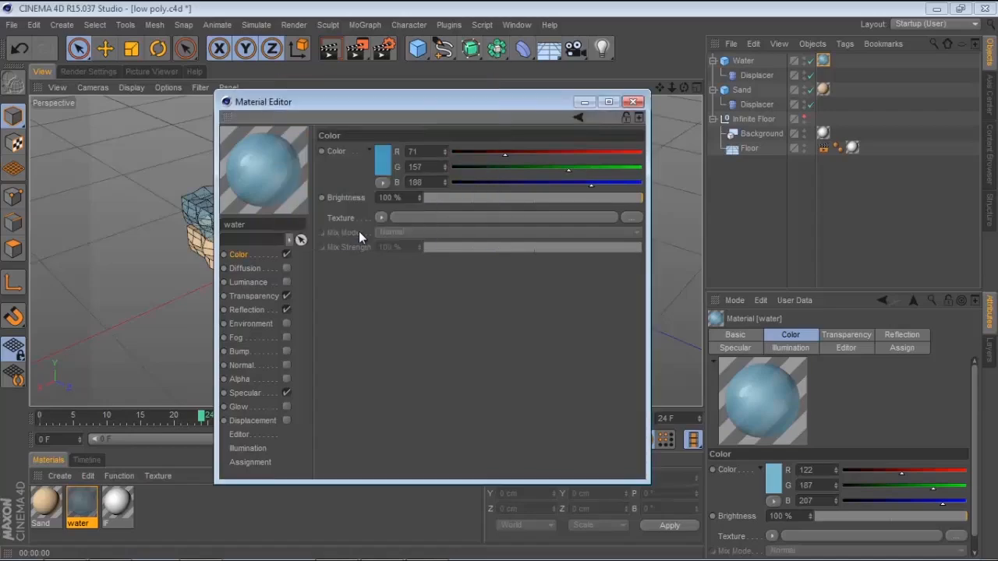
click(631, 103)
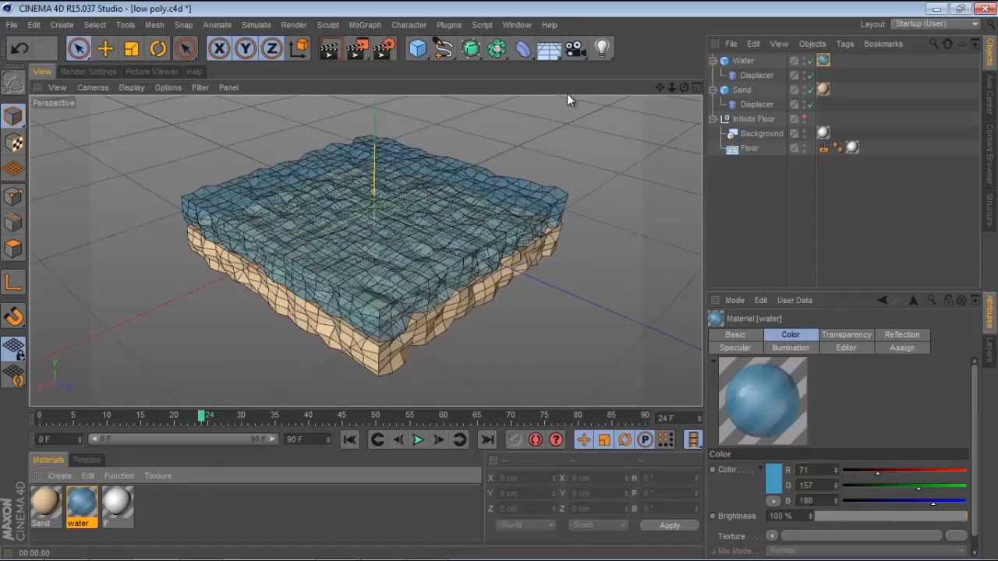
Add a camera, set its projection to Isometric and view the scene through it
drag(579, 50, 635, 67)
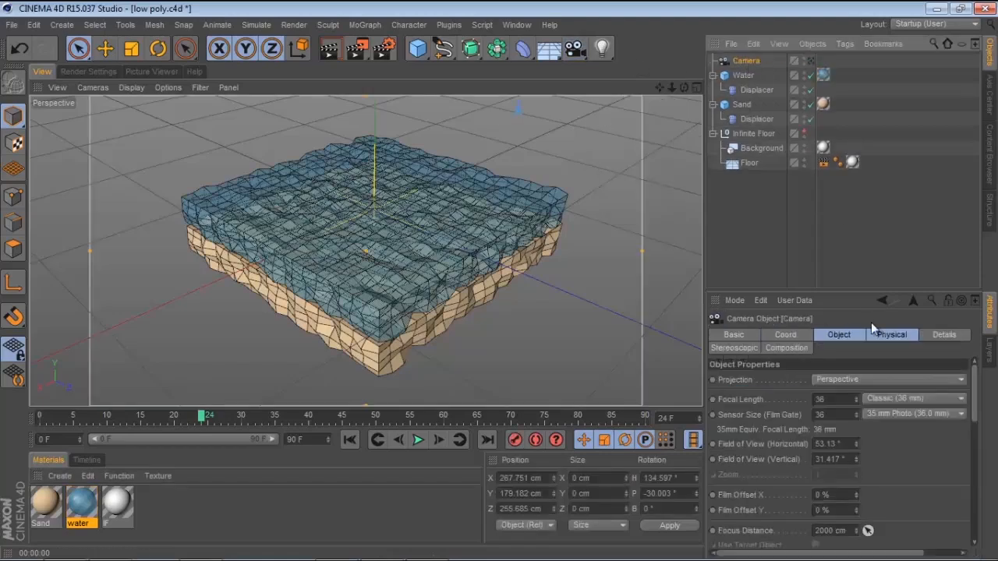
click(856, 378)
click(846, 353)
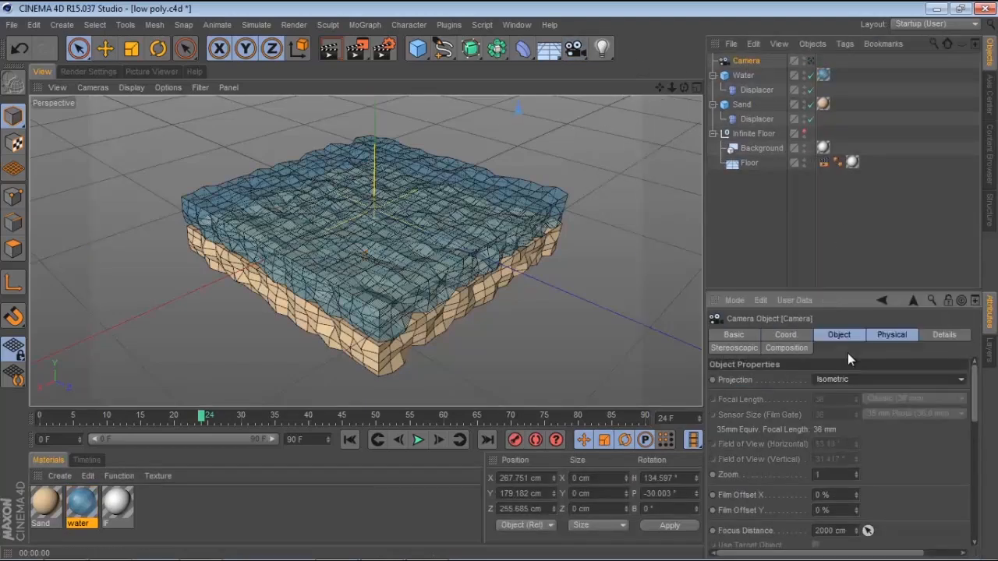
click(812, 61)
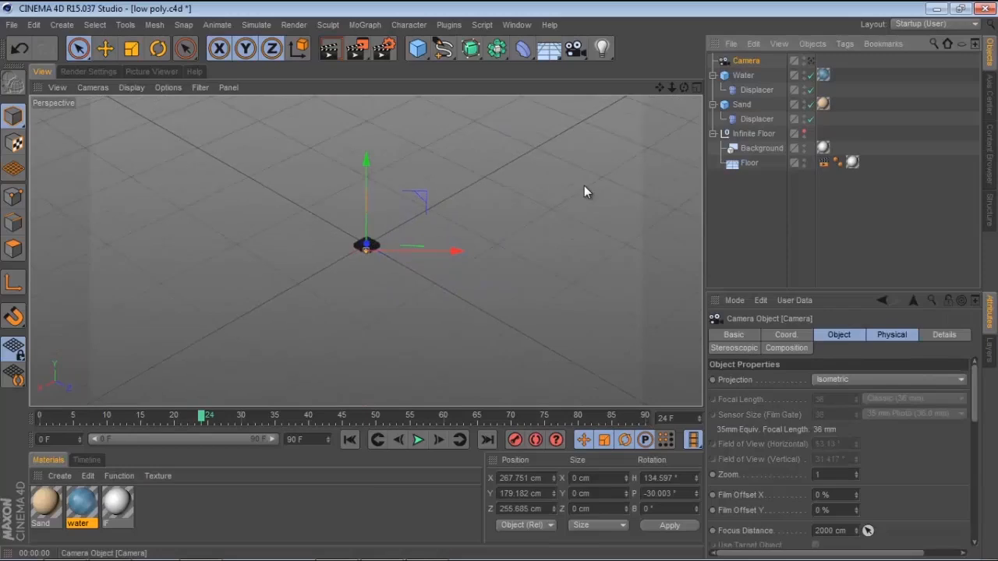
Zoom the isometric camera to frame the scene and render a preview
scroll(440, 214, down, 2)
scroll(449, 201, up, 3)
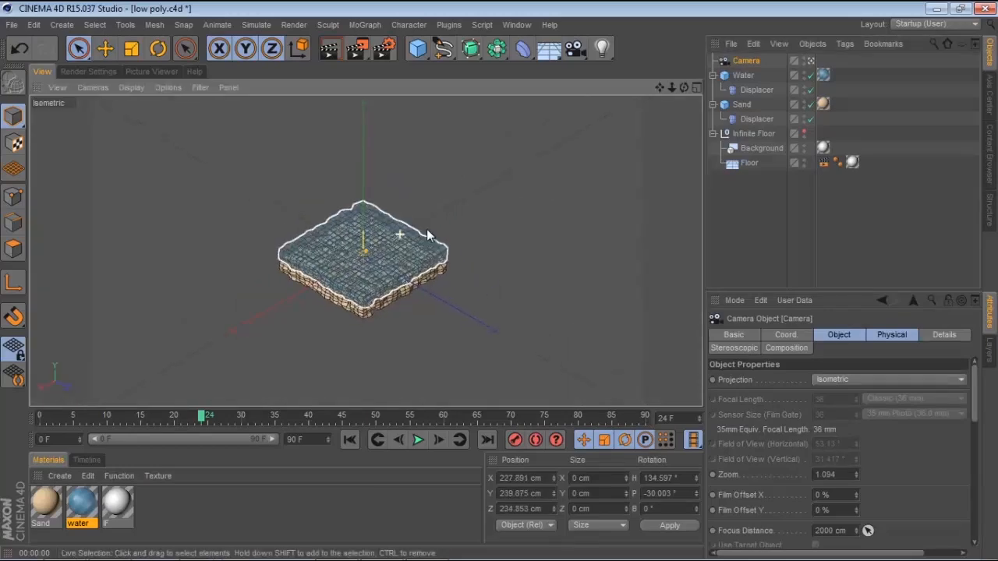
scroll(452, 226, up, 5)
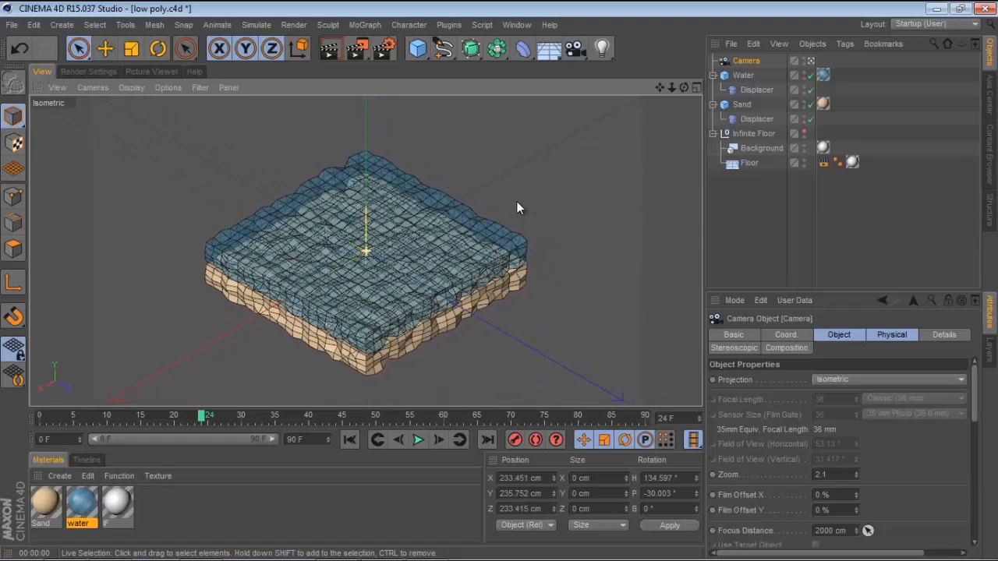
scroll(516, 202, up, 3)
scroll(503, 215, down, 2)
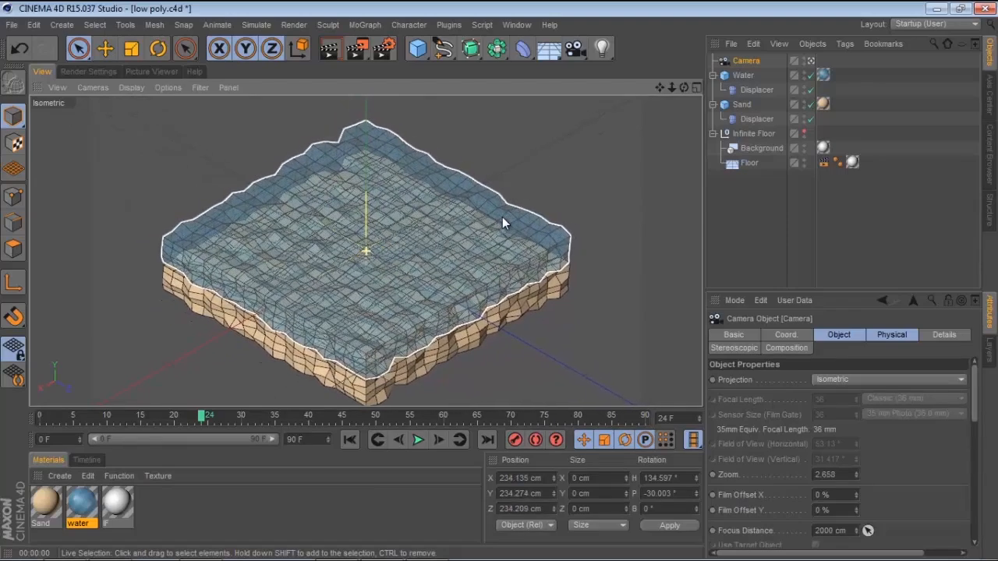
scroll(501, 218, down, 2)
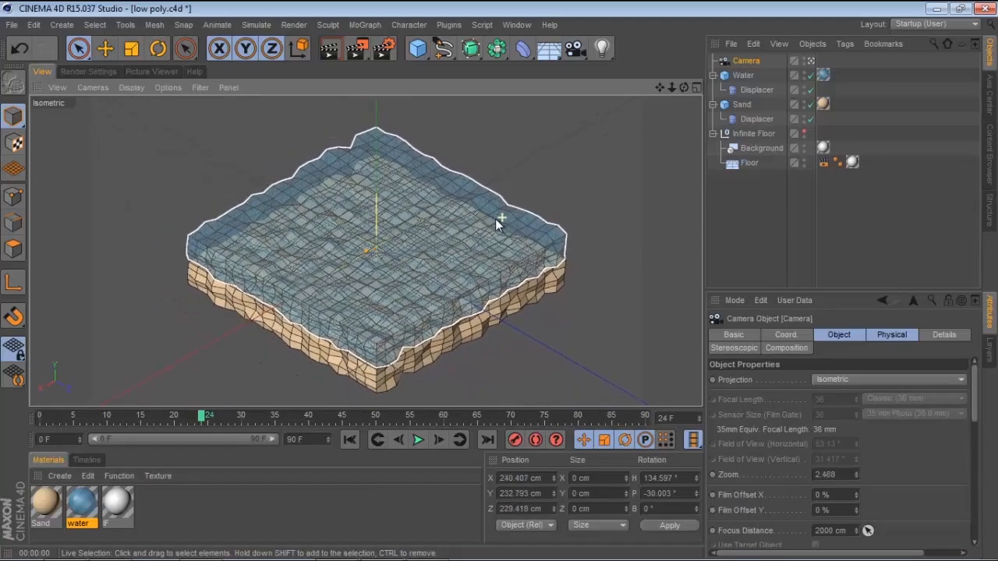
alt+middle_drag(496, 216, 487, 213)
click(332, 60)
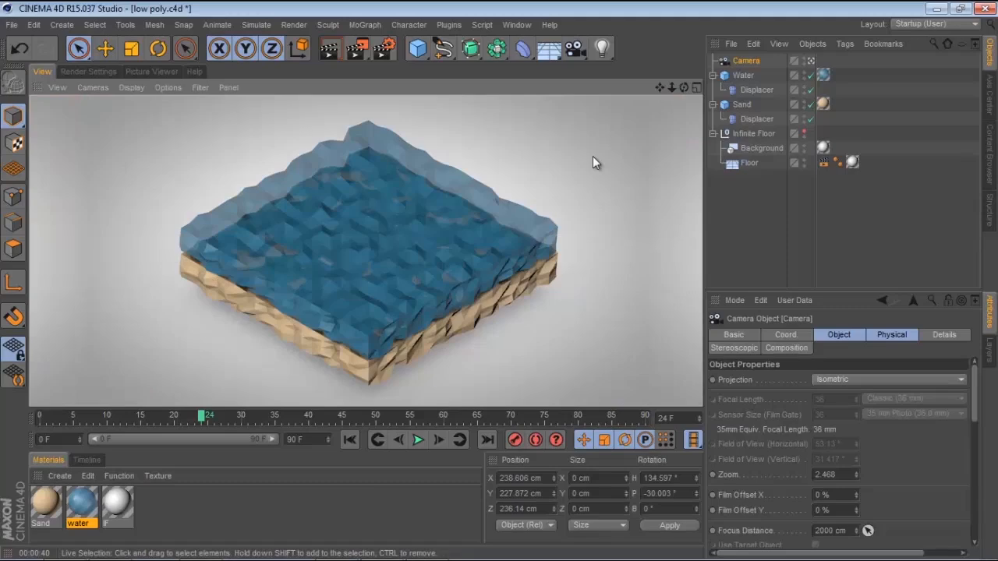
click(593, 156)
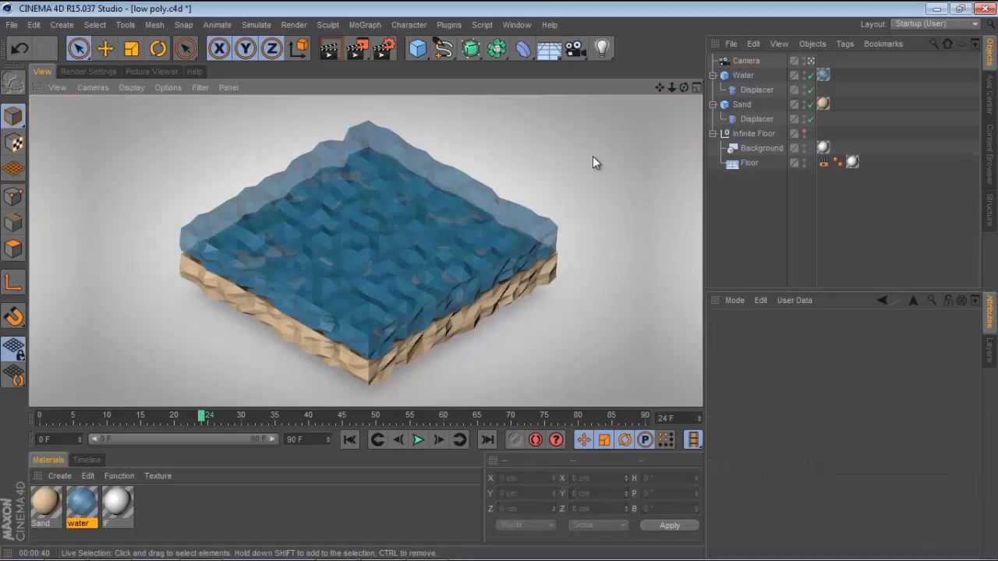
Add a Landscape object and return to the perspective editor view
click(417, 51)
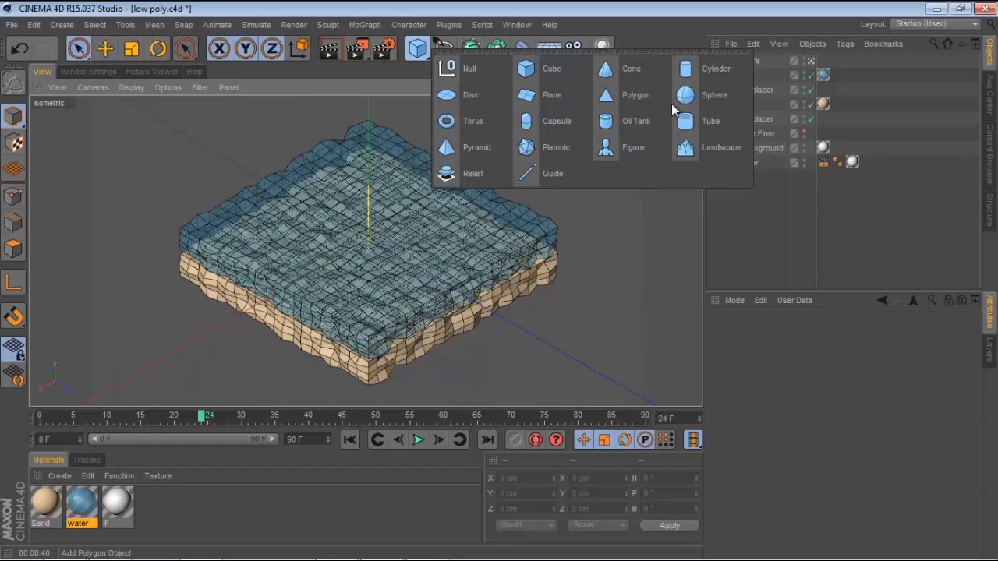
click(702, 148)
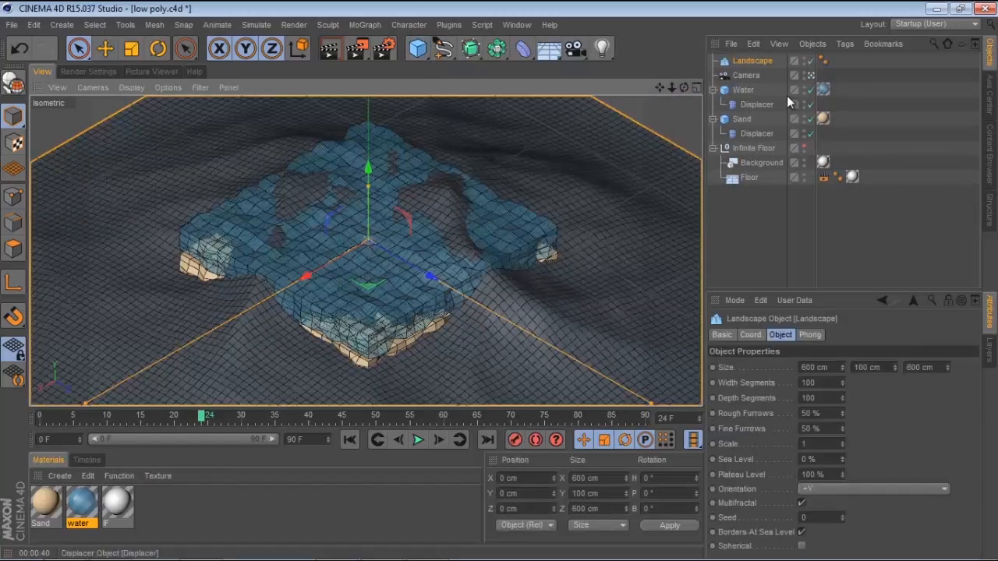
click(811, 76)
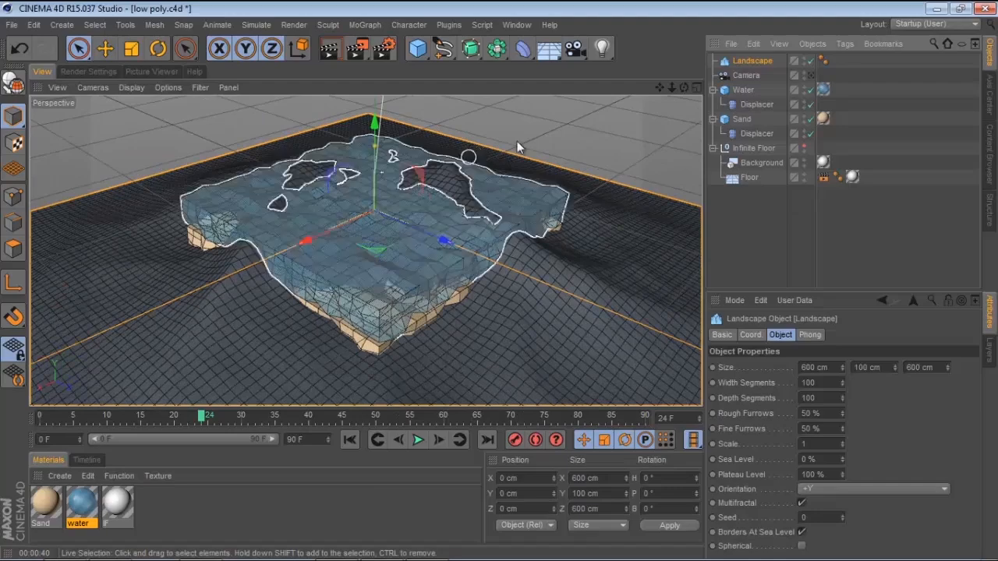
scroll(511, 145, down, 4)
alt+drag(505, 150, 541, 154)
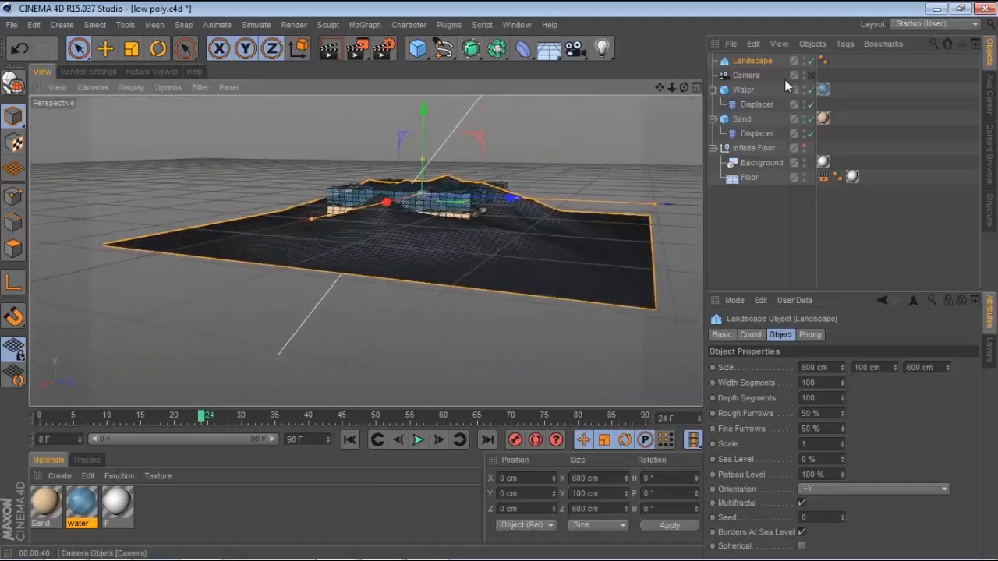
Scale the landscape down to about 65 cm wide
click(747, 76)
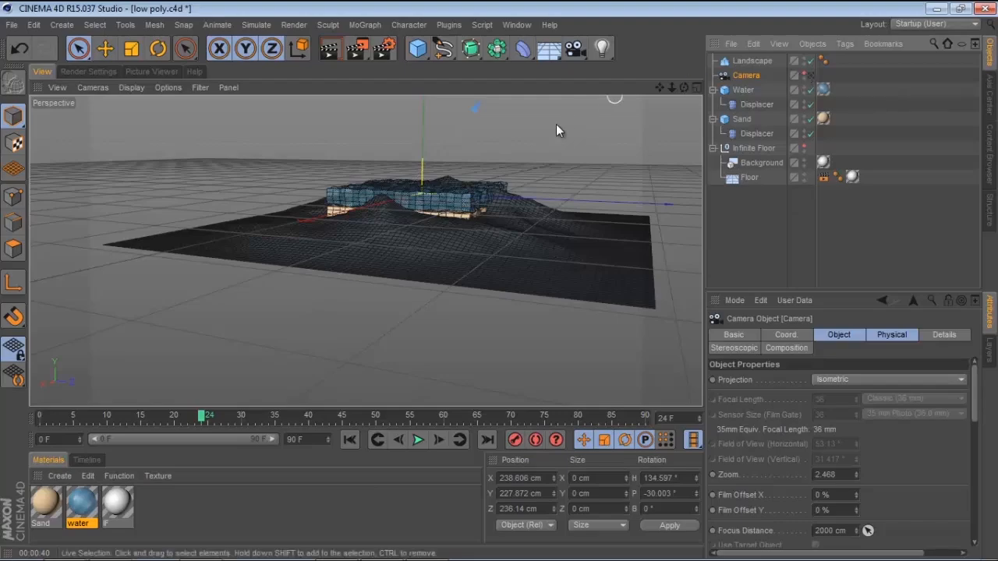
alt+drag(556, 124, 530, 219)
click(541, 176)
drag(392, 152, 334, 194)
click(131, 48)
drag(528, 116, 37, 239)
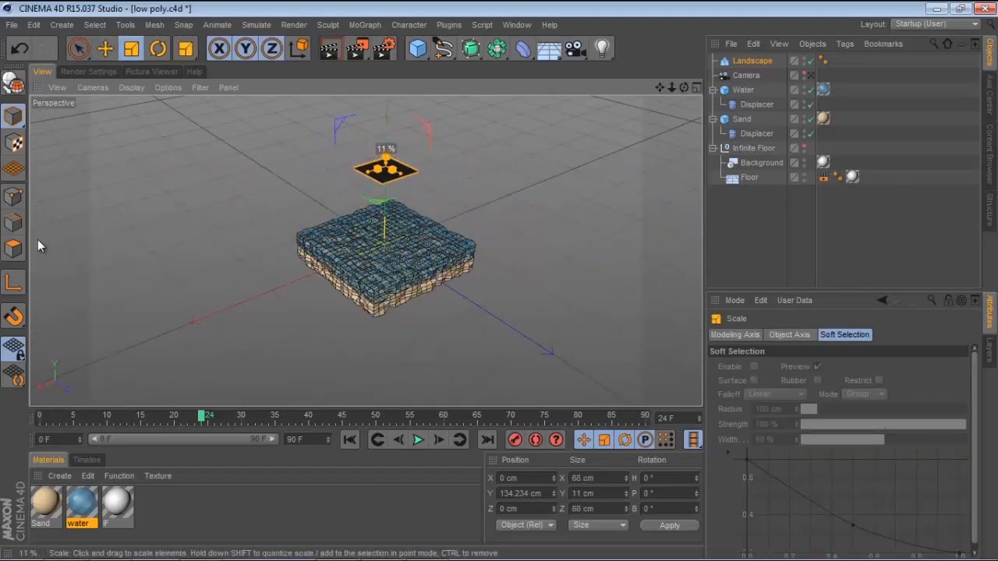
Stretch the landscape to about 189 × 68 × 178 cm and raise it into the water layer
click(78, 49)
alt+right_drag(365, 249, 466, 208)
alt+drag(466, 208, 496, 215)
drag(382, 111, 396, 253)
alt+right_drag(396, 256, 468, 234)
alt+drag(468, 234, 496, 175)
drag(433, 165, 430, 187)
alt+drag(497, 328, 530, 375)
drag(465, 228, 641, 217)
alt+drag(367, 251, 88, 215)
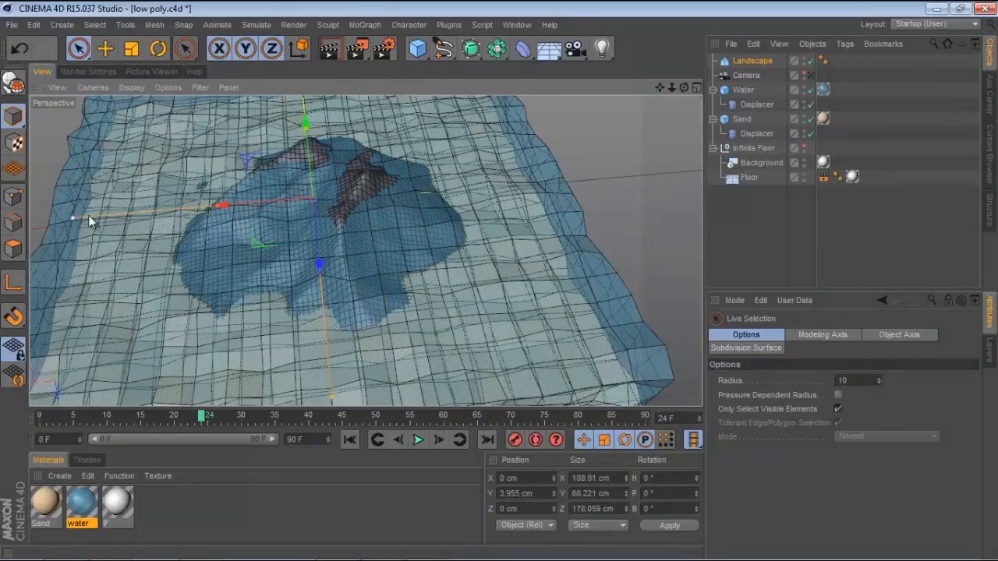
Raise the landscape to about 93 cm tall and move it off-centre to about X -29 cm, Z -26 cm
alt+drag(316, 251, 387, 106)
alt+middle_drag(401, 131, 408, 160)
drag(396, 155, 397, 124)
alt+drag(475, 191, 497, 242)
alt+drag(367, 252, 476, 179)
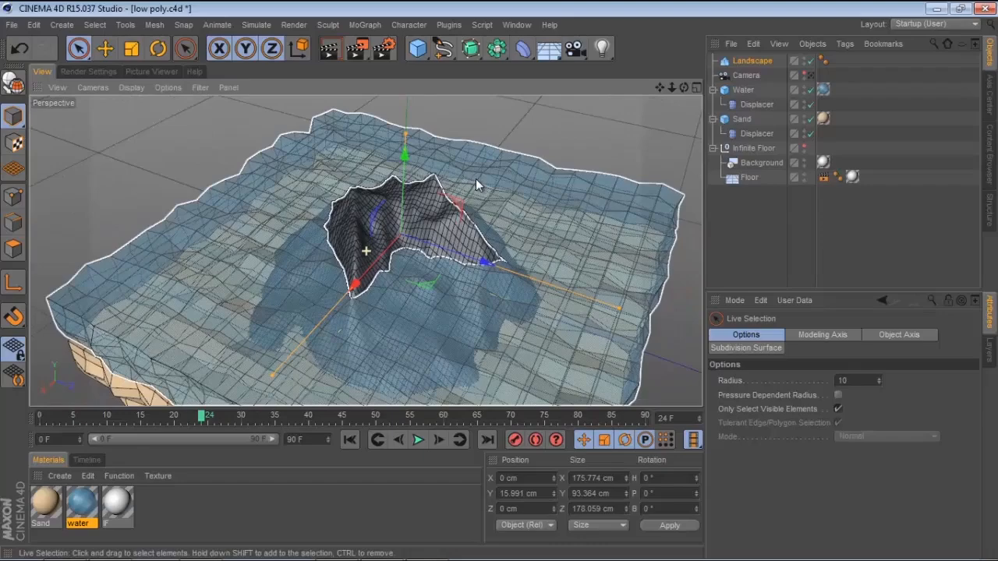
drag(410, 258, 397, 217)
click(397, 216)
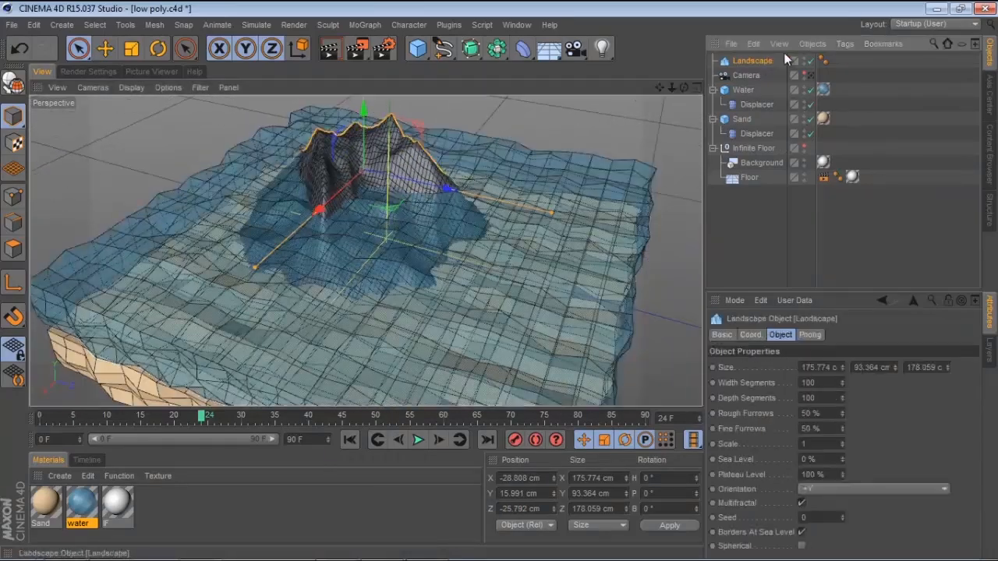
Delete the landscape's Phong tag
click(822, 60)
key(Delete)
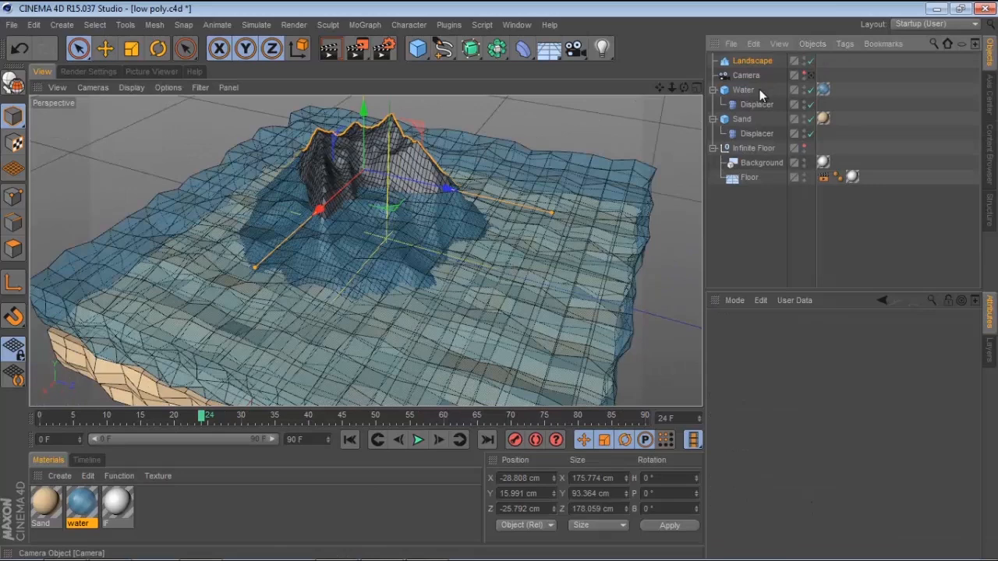
Set the landscape's width and depth segments to 25
click(753, 62)
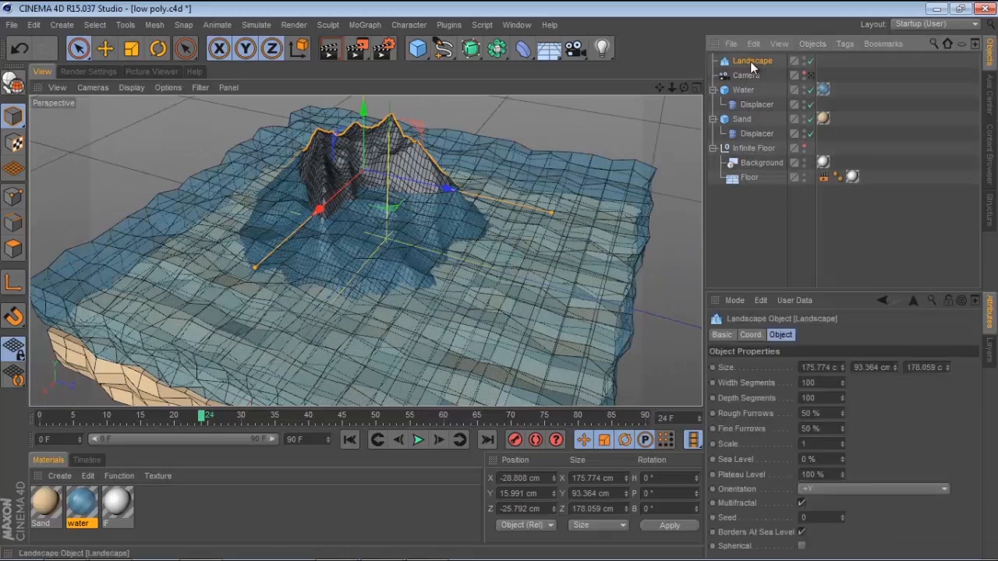
click(823, 382)
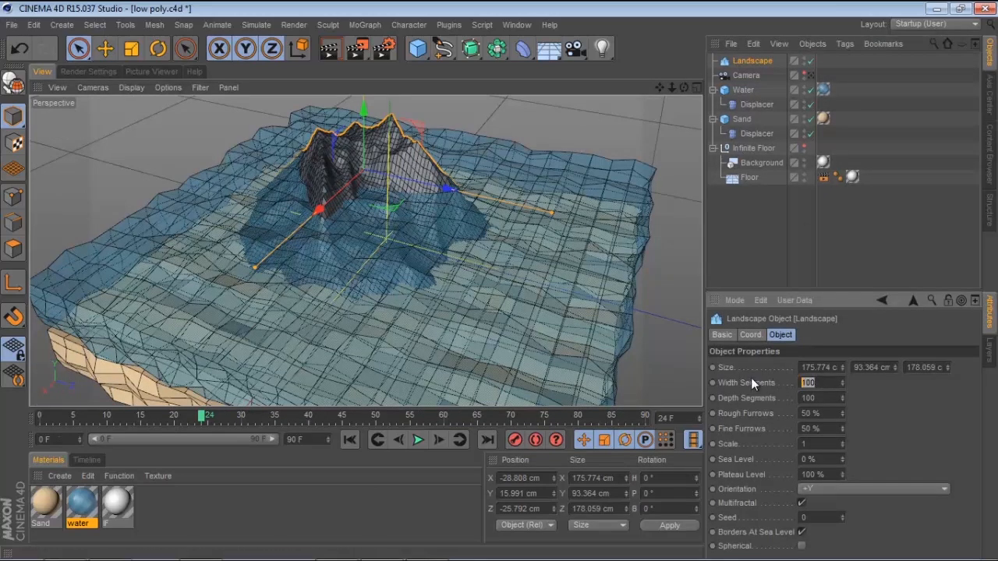
text(25)
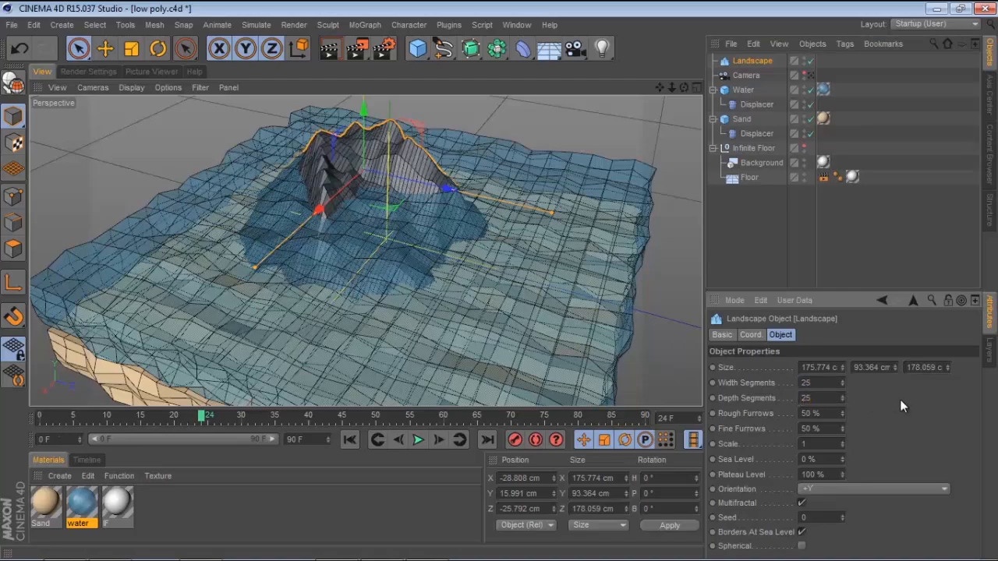
Set the landscape's rough furrows to 18%, fine furrows to 41% and plateau level to 78%
alt+drag(538, 234, 482, 210)
scroll(432, 195, up, 5)
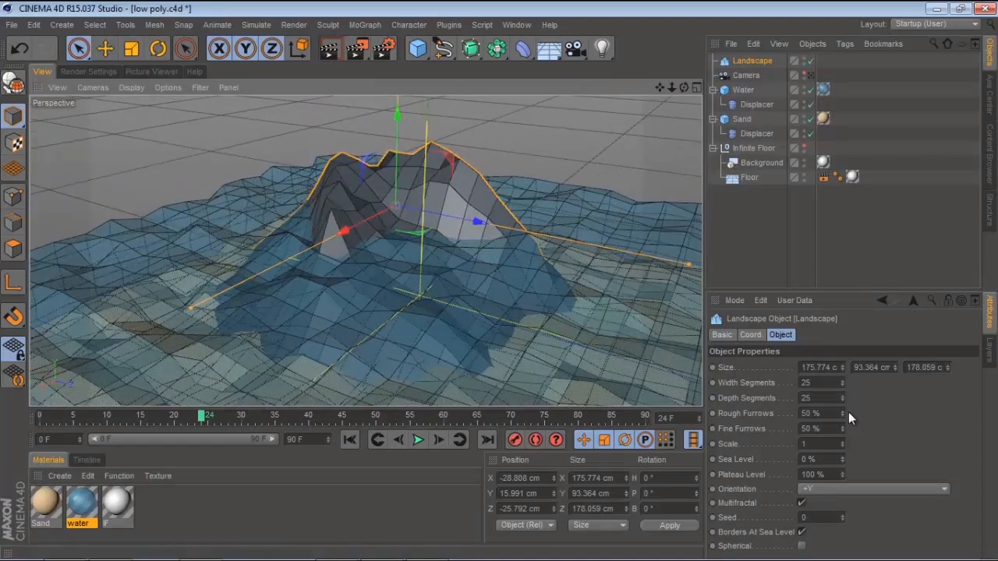
mouse_move(841, 415)
mouse_down()
mouse_move(844, 437)
mouse_move(842, 407)
mouse_move(843, 432)
mouse_up()
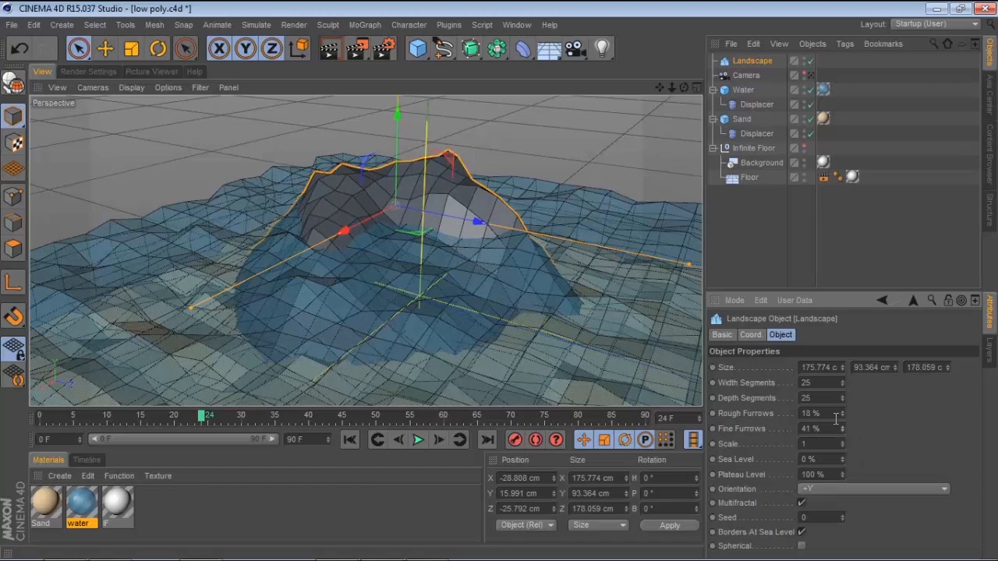
mouse_move(843, 474)
mouse_down()
mouse_move(847, 490)
mouse_move(843, 453)
mouse_move(844, 477)
mouse_up()
alt+drag(462, 308, 325, 279)
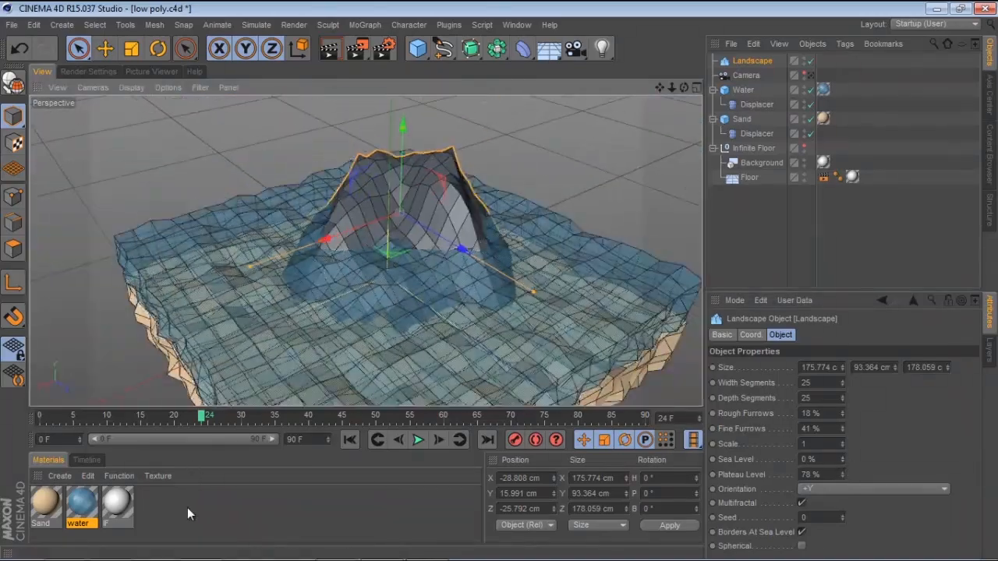
Create a new material
double_click(187, 512)
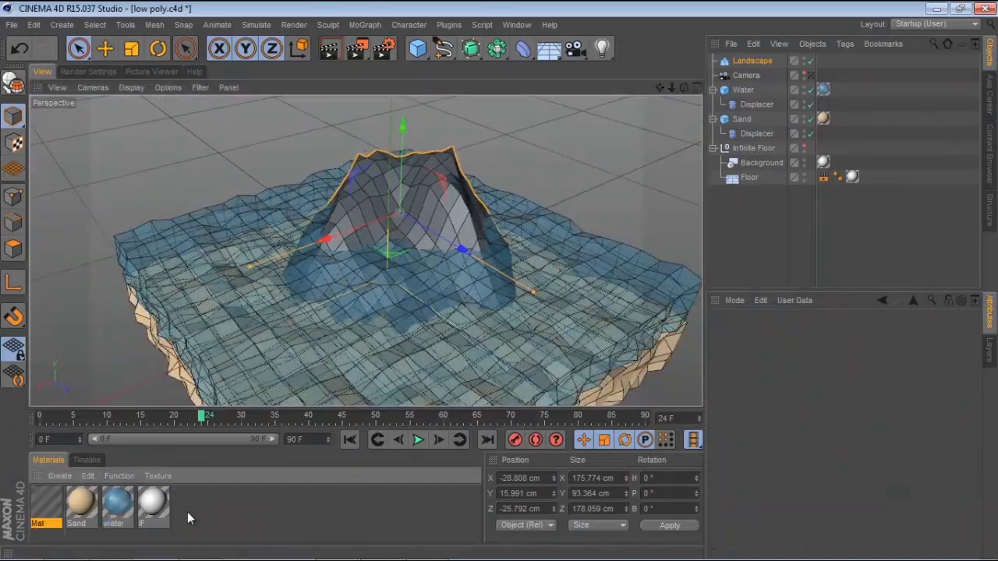
Set the new material's color to dark grey (R 74, G 72, B 72) and apply it to the landscape
double_click(42, 506)
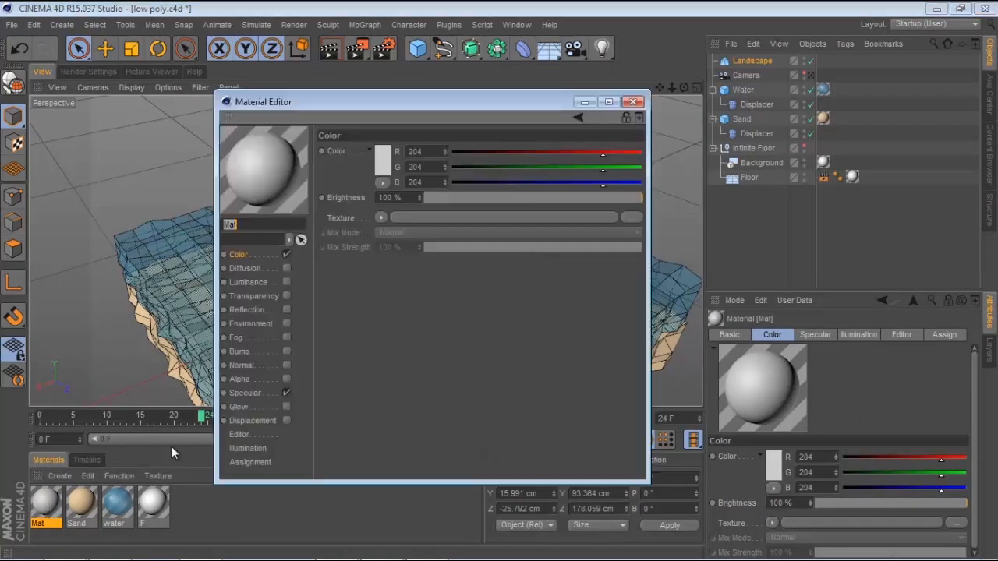
click(382, 171)
drag(355, 131, 305, 177)
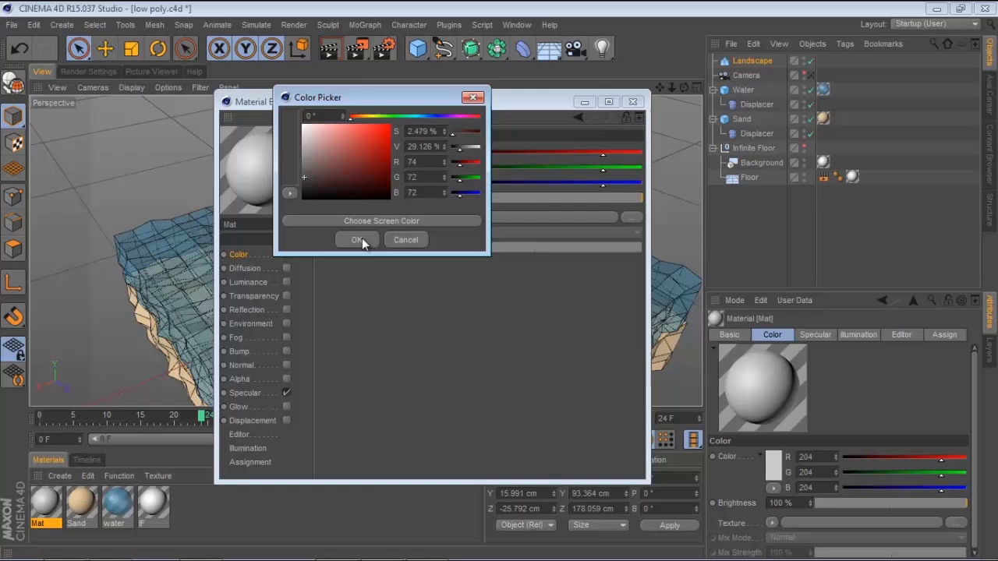
click(356, 240)
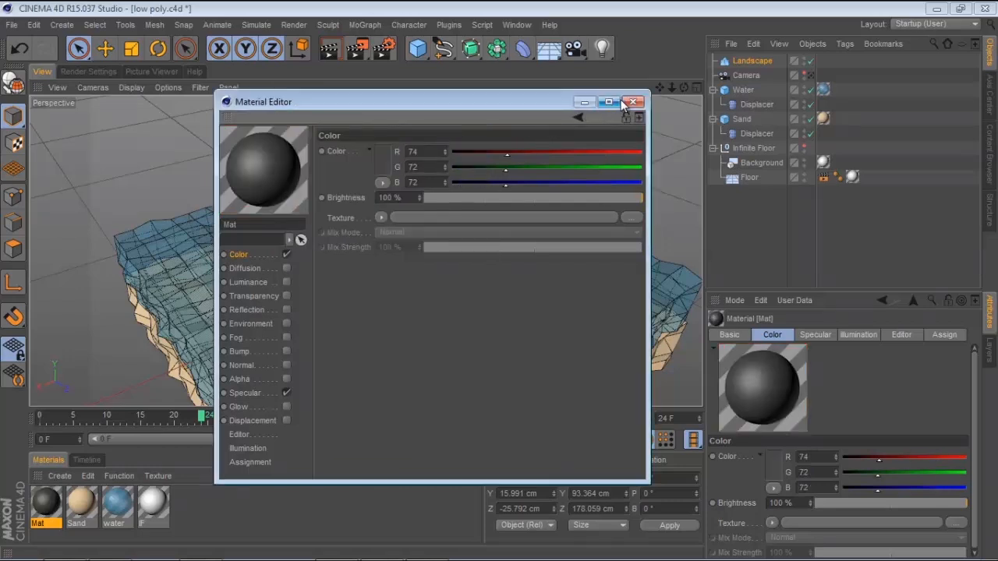
click(632, 102)
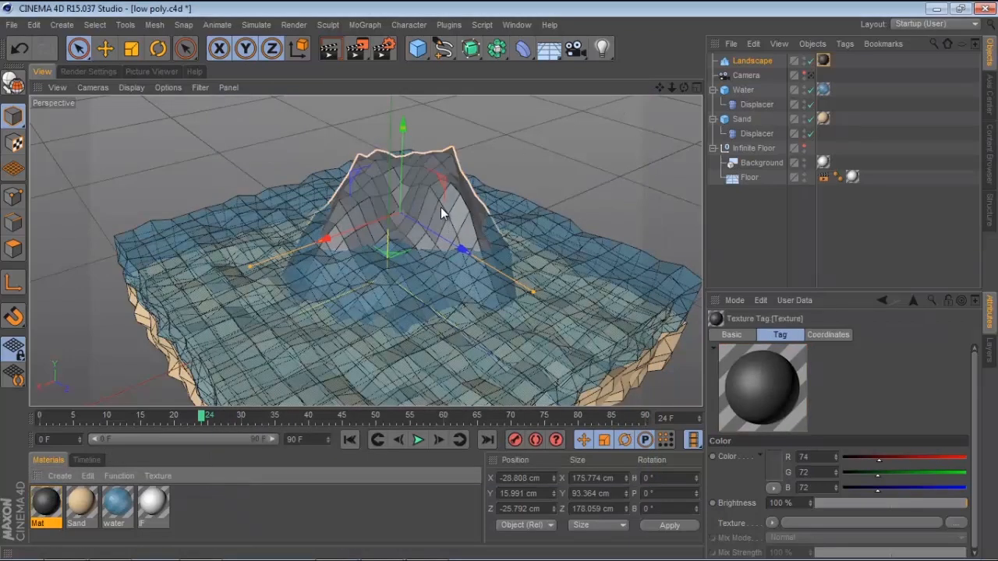
Reduce the dark material's specular width to 41%
drag(441, 213, 442, 211)
mouse_move(40, 502)
mouse_down()
mouse_move(280, 302)
mouse_move(334, 283)
mouse_move(47, 508)
mouse_up()
double_click(46, 503)
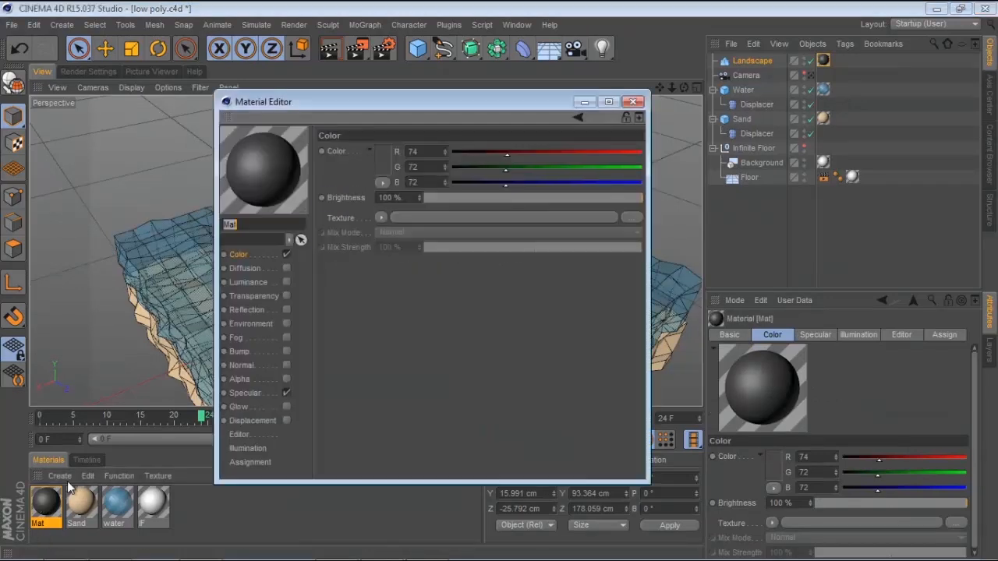
click(265, 390)
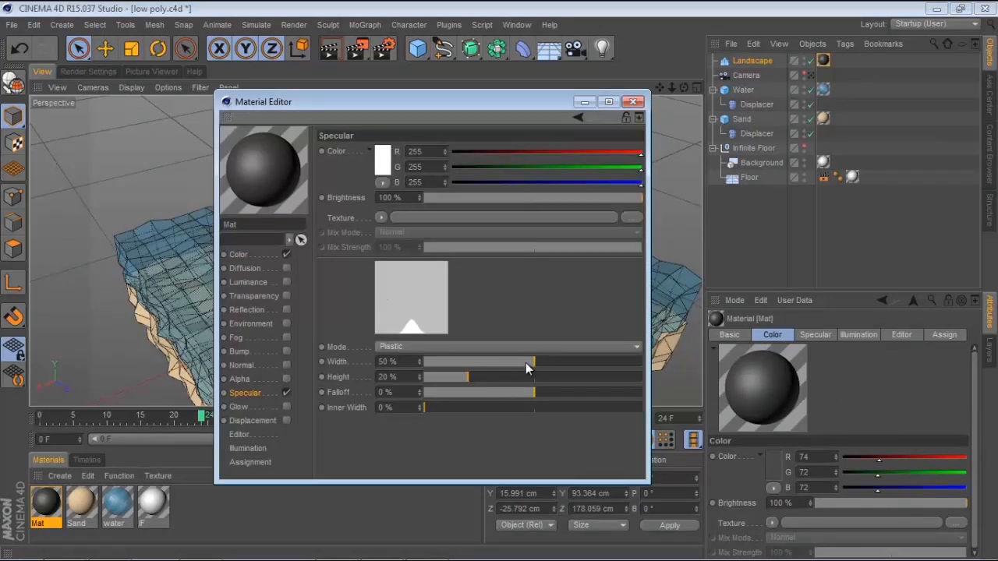
mouse_move(531, 360)
mouse_down()
mouse_move(543, 359)
mouse_move(514, 362)
mouse_up()
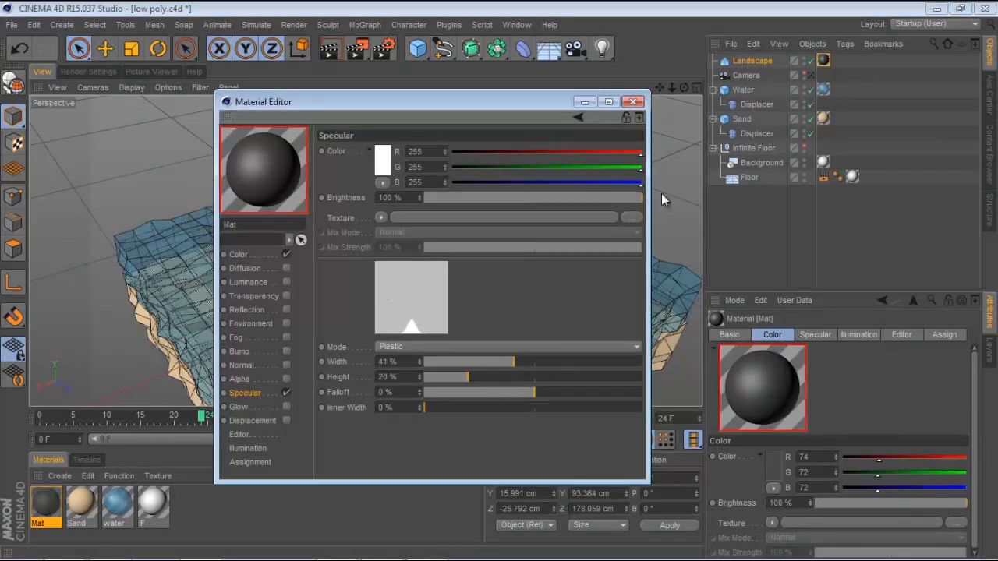
click(634, 101)
Add a Platonic object to the scene
alt+drag(589, 156, 571, 165)
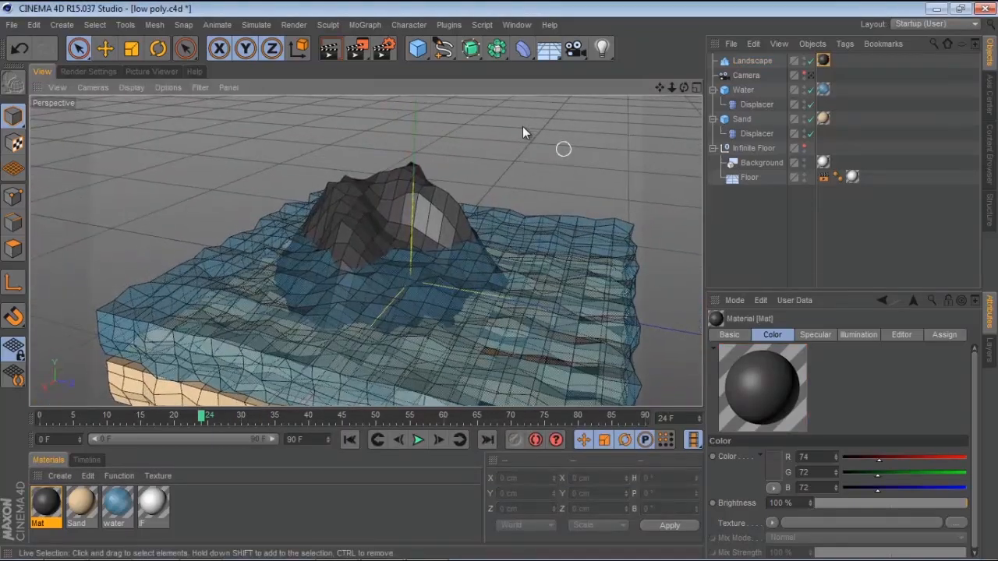
click(418, 48)
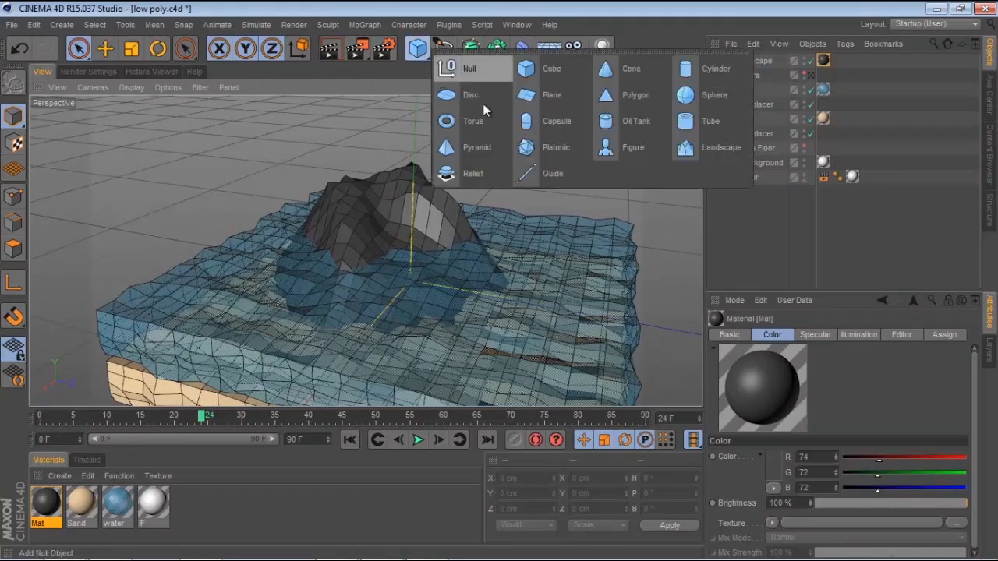
click(556, 142)
scroll(504, 163, down, 3)
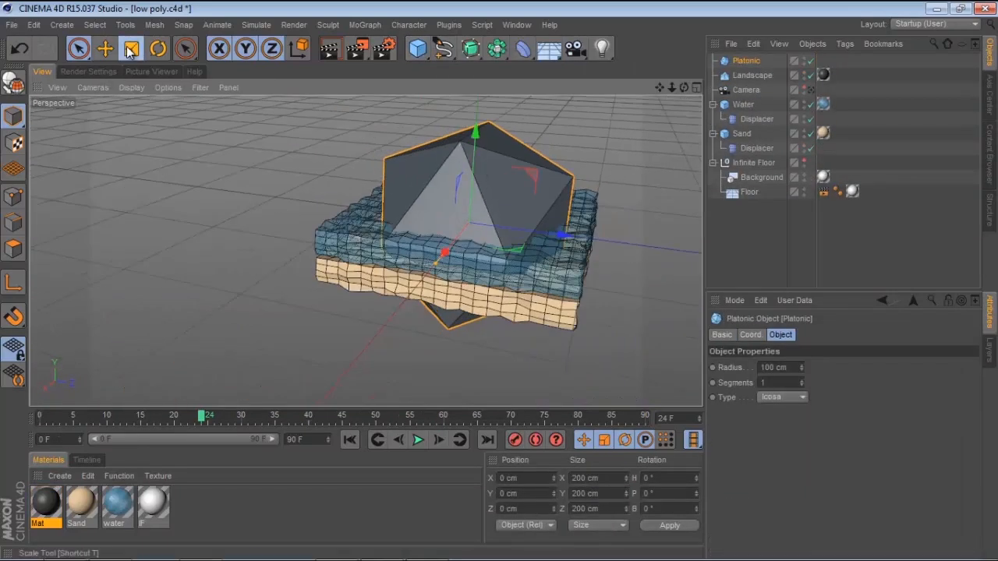
Scale the platonic down to about 18 cm and raise it about 100 cm above the island
click(131, 49)
drag(538, 140, 210, 385)
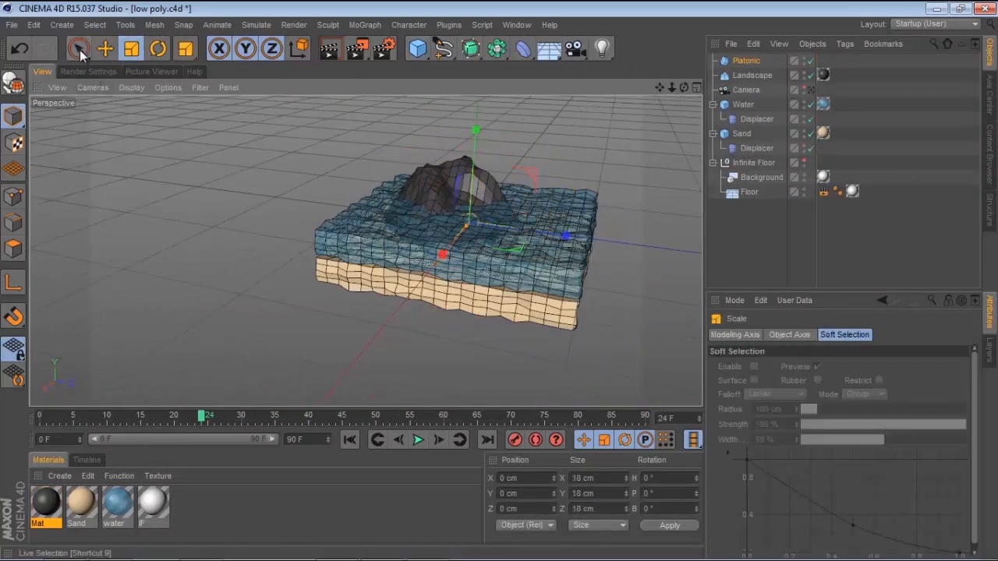
click(80, 51)
scroll(569, 187, up, 8)
alt+middle_drag(537, 186, 513, 240)
drag(386, 217, 388, 102)
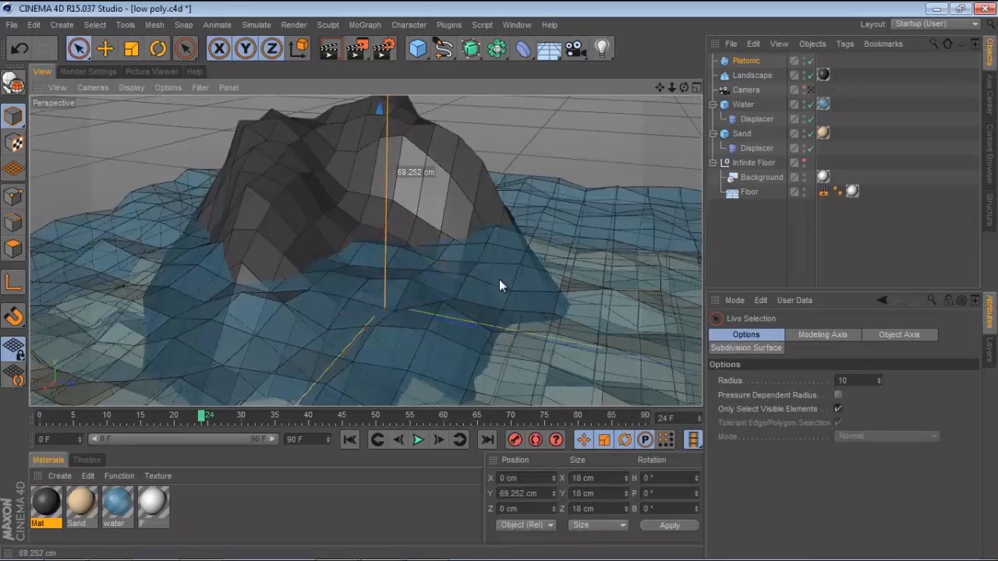
drag(499, 280, 498, 226)
scroll(389, 239, down, 3)
alt+middle_drag(367, 252, 396, 383)
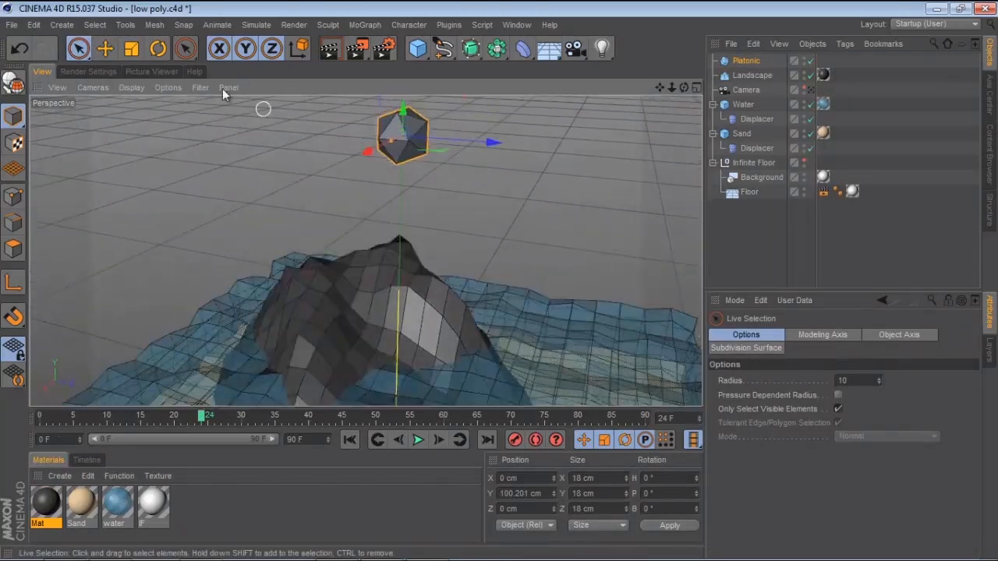
Shrink the platonic to about 6.5 cm and place it just above the mountain peak
click(131, 49)
drag(390, 133, 174, 252)
click(77, 48)
alt+drag(402, 186, 344, 145)
alt+drag(344, 145, 207, 216)
Create another material and set its color to green (R 101, G 227, B 90)
double_click(220, 513)
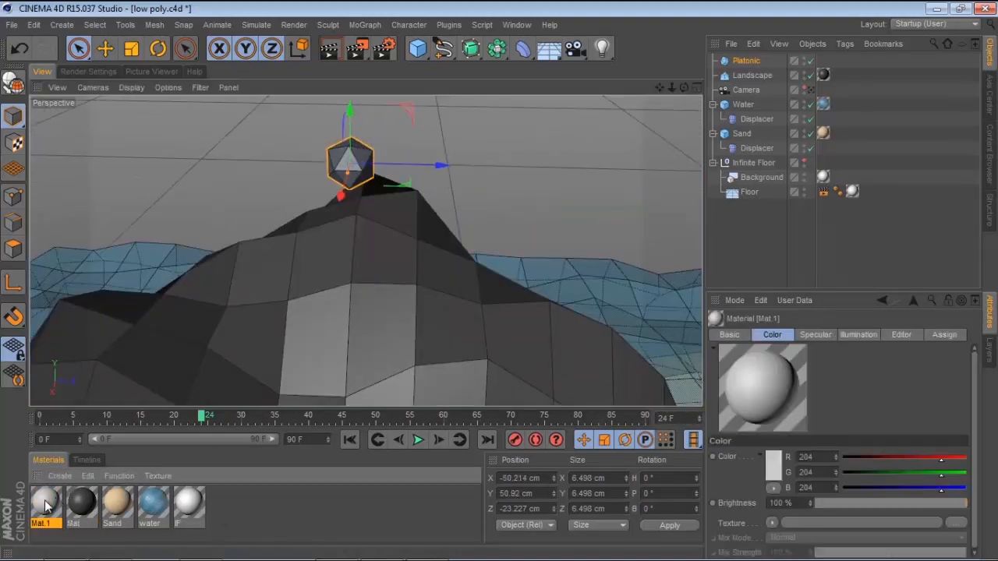
double_click(46, 506)
click(248, 255)
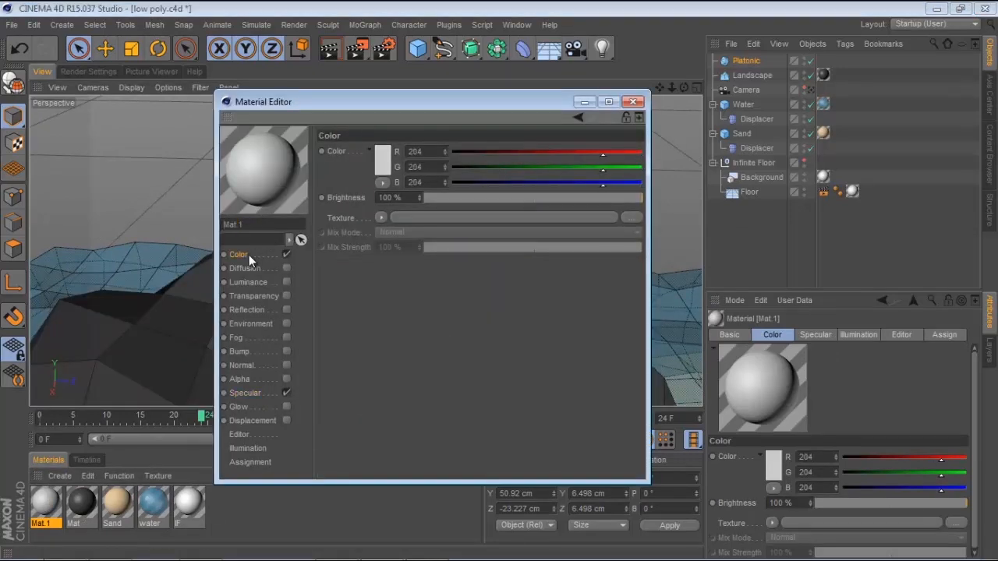
click(376, 162)
drag(365, 103, 352, 120)
click(380, 124)
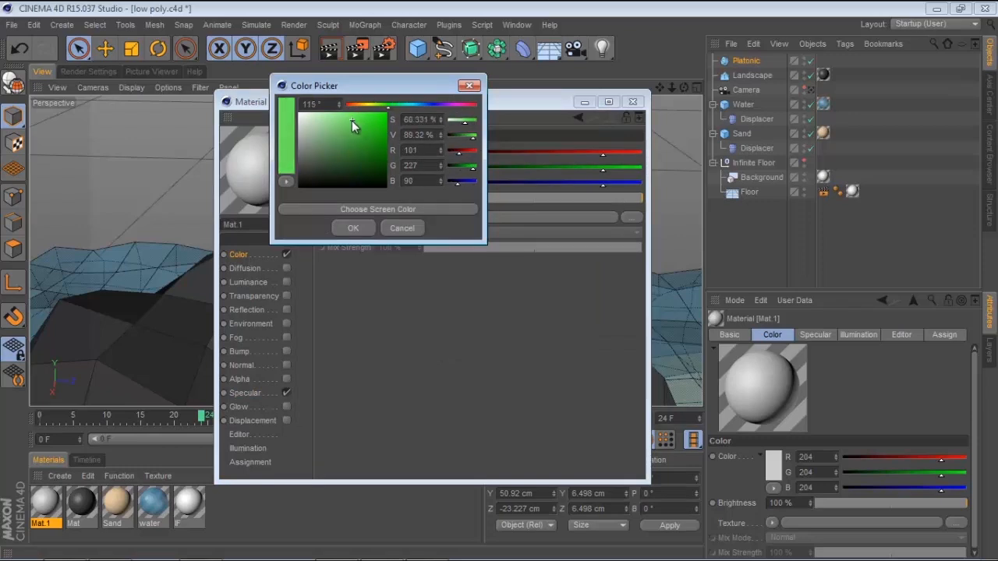
click(356, 228)
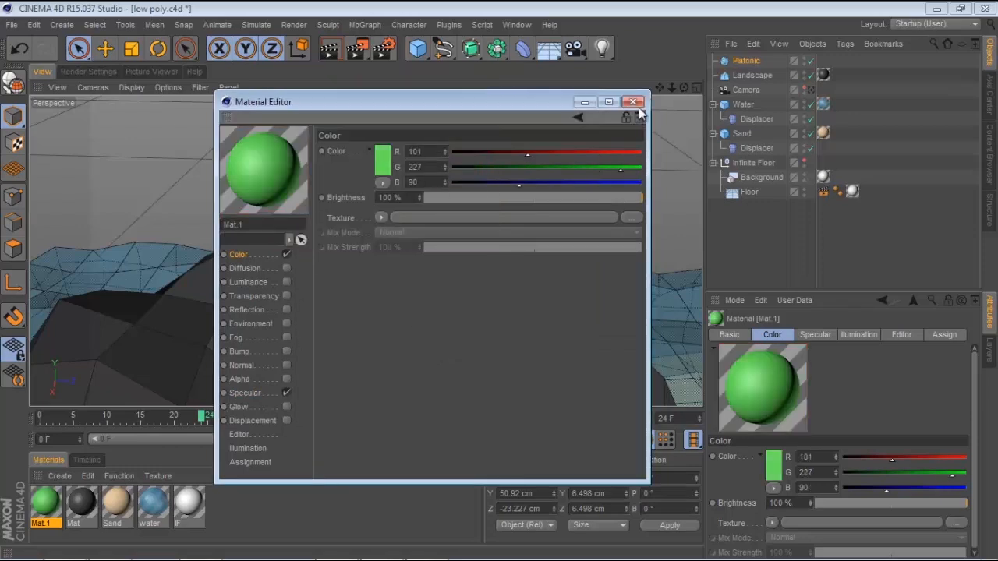
click(633, 102)
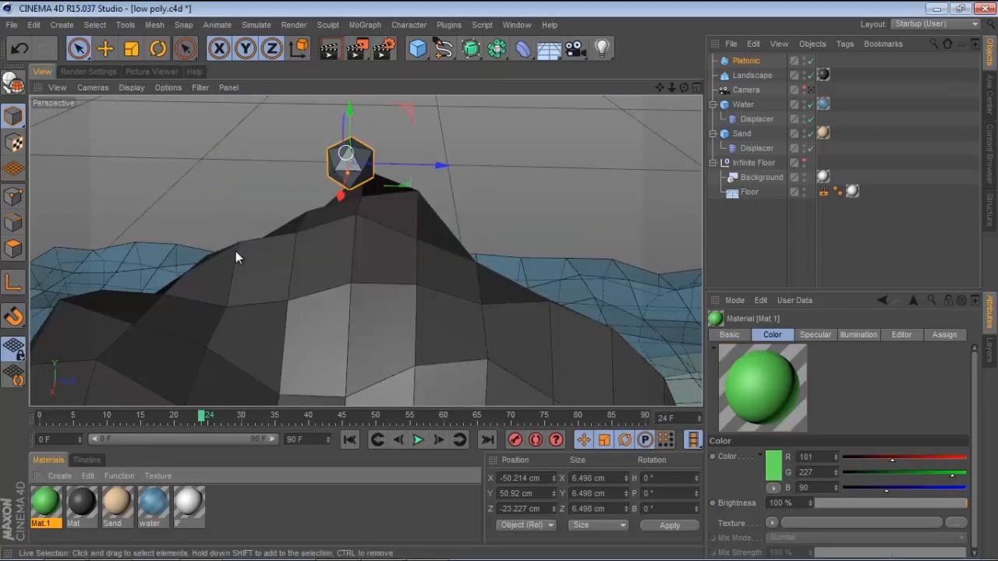
Apply the green material to the platonic
drag(293, 203, 351, 163)
alt+drag(523, 198, 330, 159)
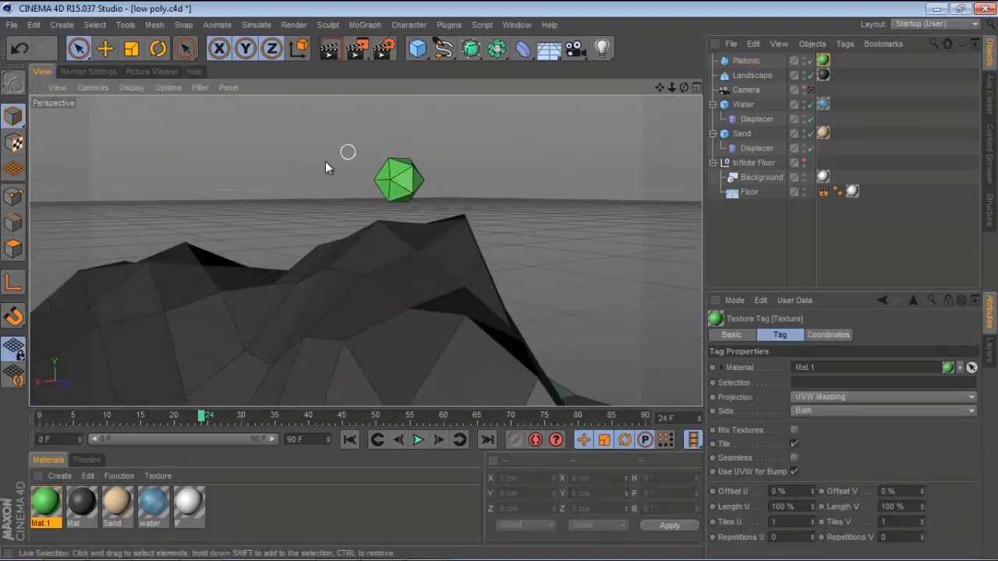
Add a cylinder and scale it down to about 22 cm wide and 75 cm tall
click(419, 48)
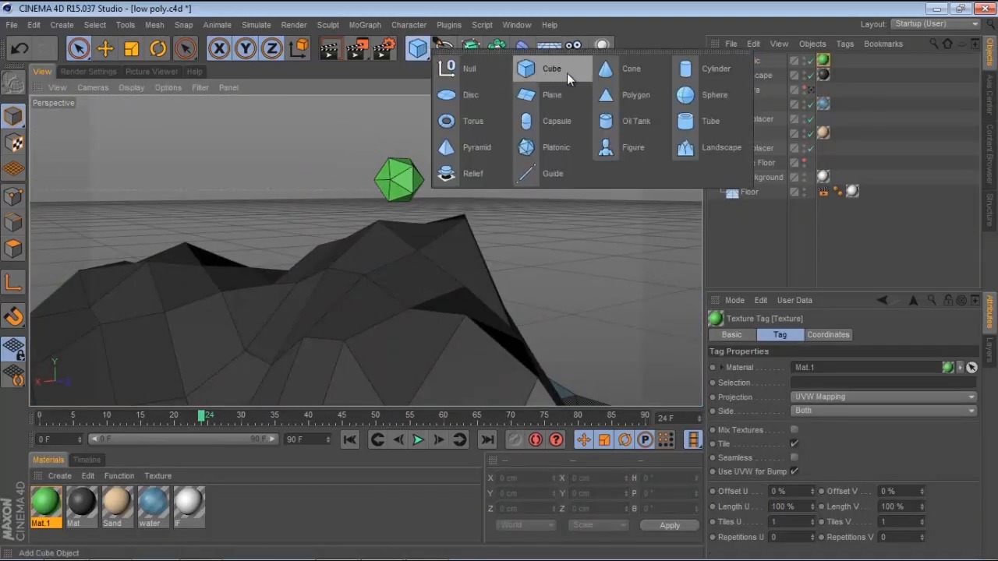
click(702, 65)
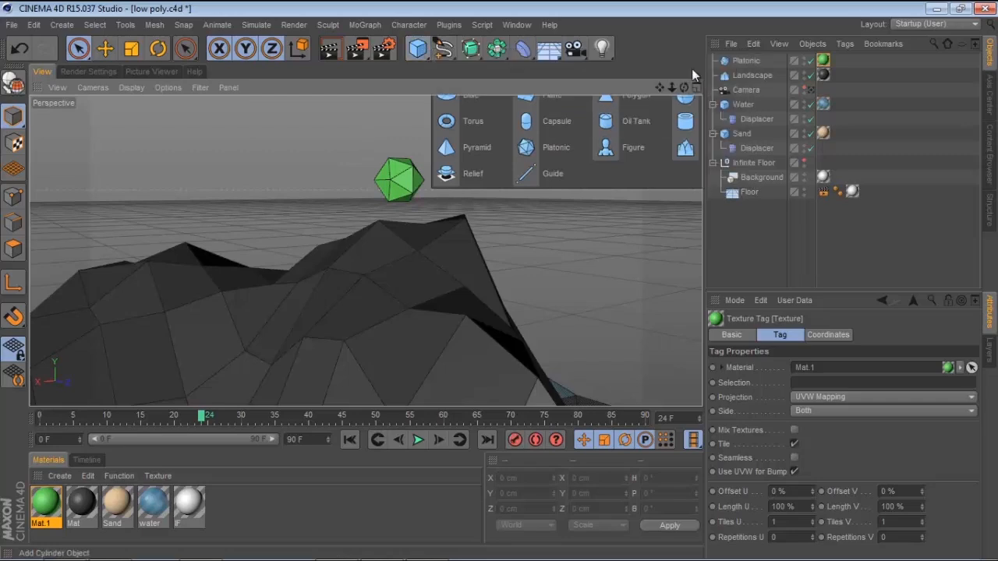
alt+right_drag(479, 255, 391, 213)
alt+drag(455, 223, 321, 287)
click(131, 49)
drag(486, 318, 215, 399)
alt+middle_drag(377, 297, 378, 216)
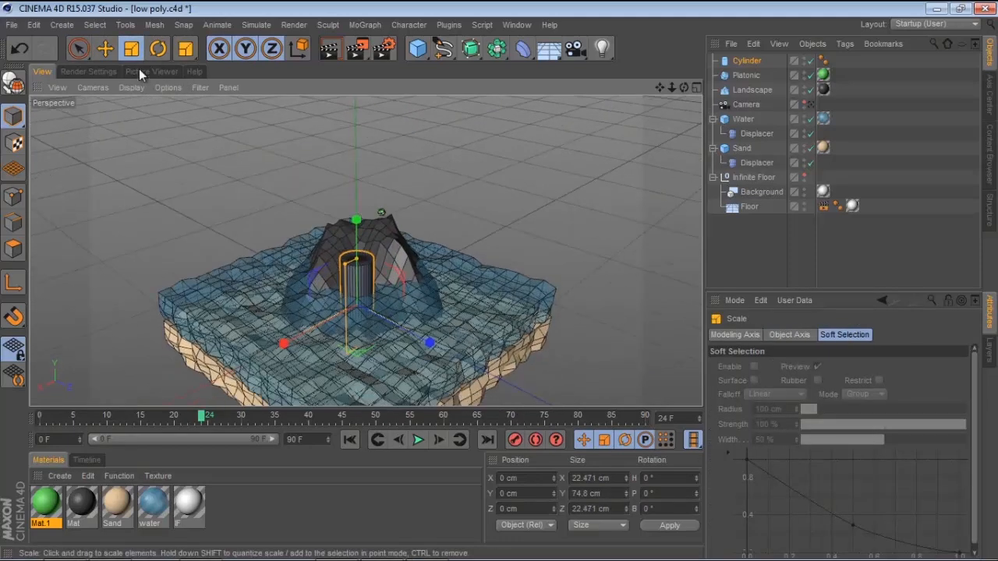
Move the cylinder up and scale it down to about 3 cm wide and 10 cm tall
click(80, 49)
drag(403, 273, 497, 158)
click(132, 49)
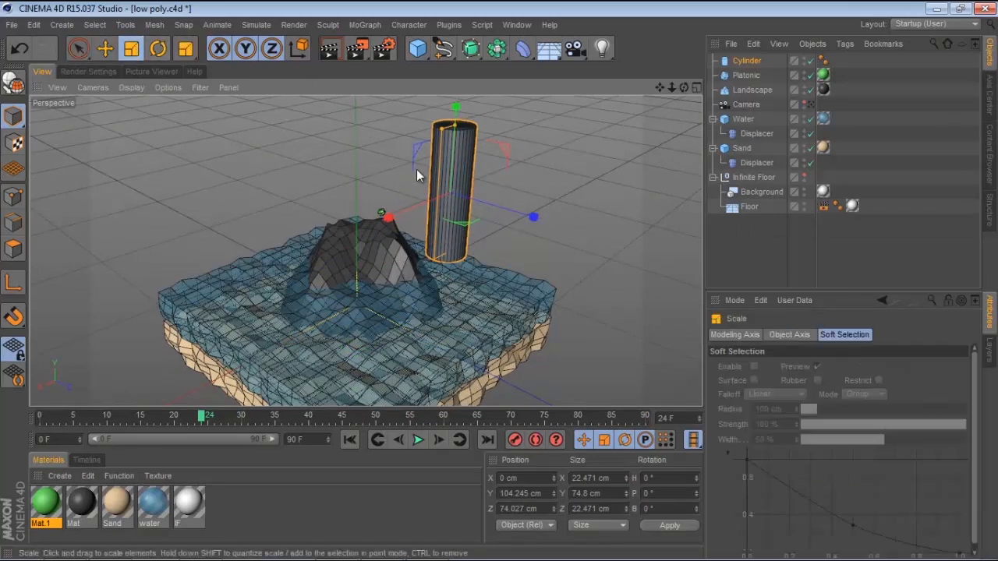
alt+middle_drag(586, 153, 549, 175)
drag(549, 176, 117, 263)
click(80, 49)
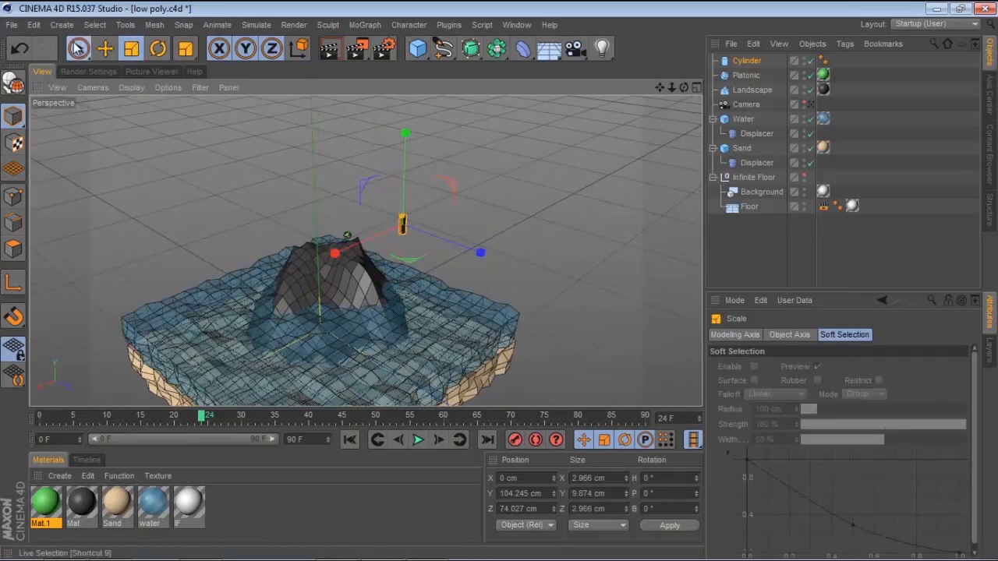
Position the cylinder directly beneath the platonic in the front view
middle_click(216, 156)
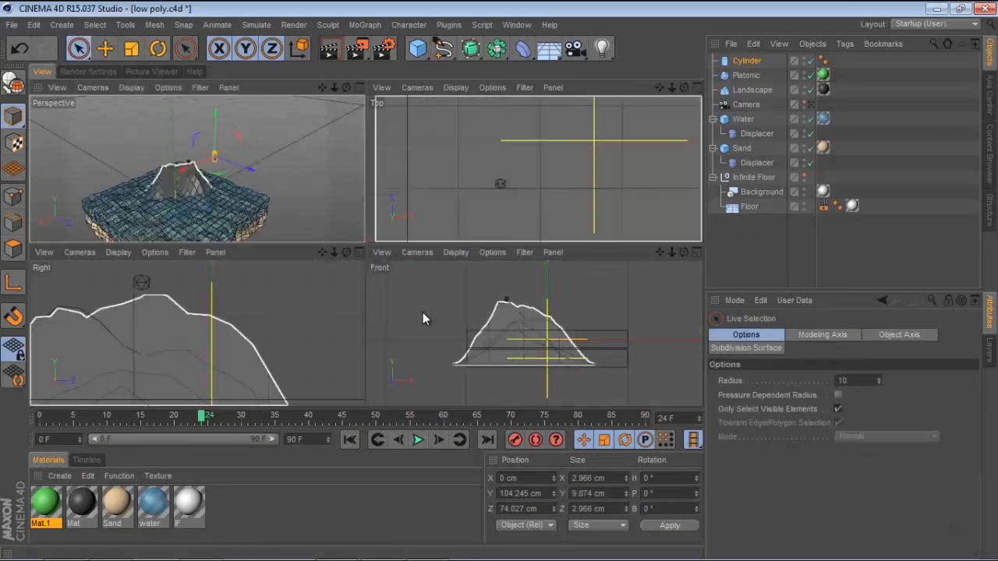
middle_click(422, 301)
alt+right_drag(305, 174, 278, 165)
alt+middle_drag(286, 215, 291, 298)
alt+right_drag(374, 220, 446, 196)
drag(386, 151, 300, 254)
alt+right_drag(233, 288, 430, 290)
alt+middle_drag(423, 306, 408, 196)
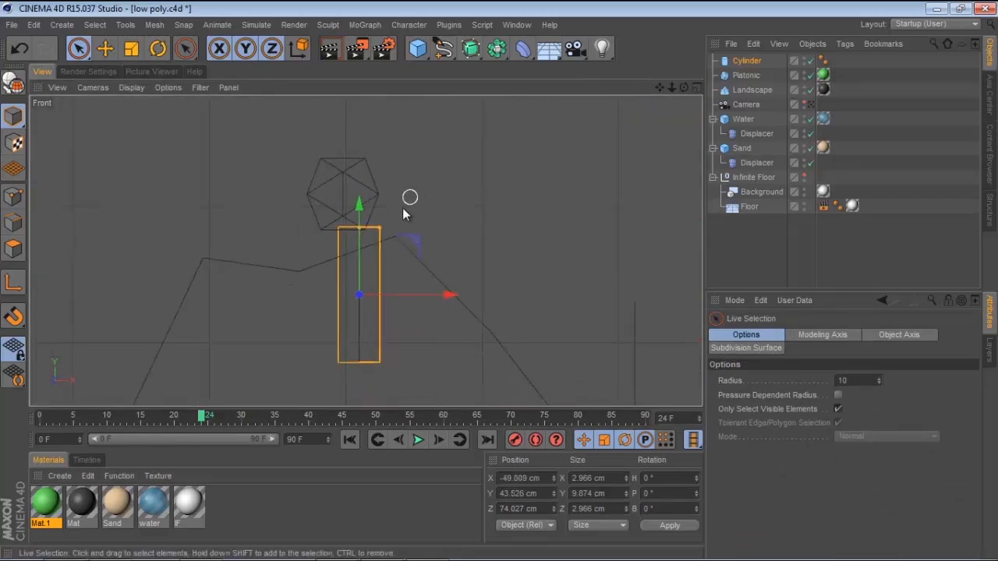
Scale the cylinder down to about 1.5 cm wide and 5 cm tall
click(131, 49)
drag(550, 213, 377, 307)
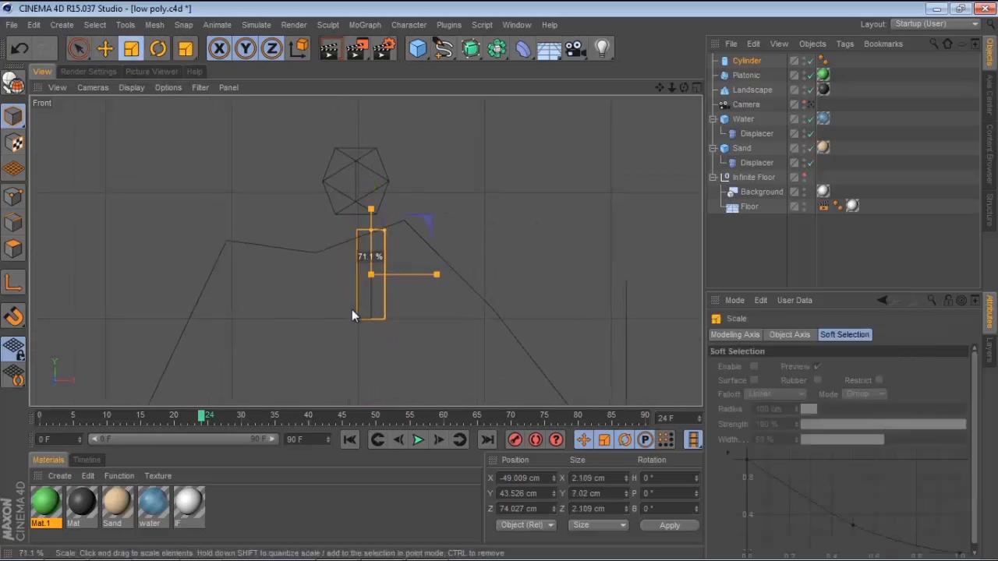
drag(223, 331, 190, 174)
click(78, 49)
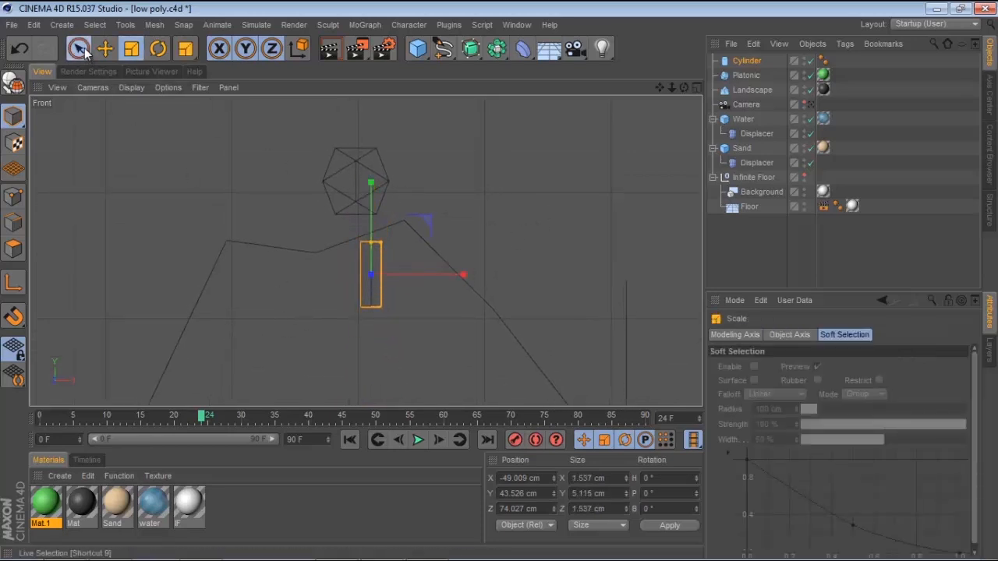
click(12, 82)
scroll(311, 238, up, 2)
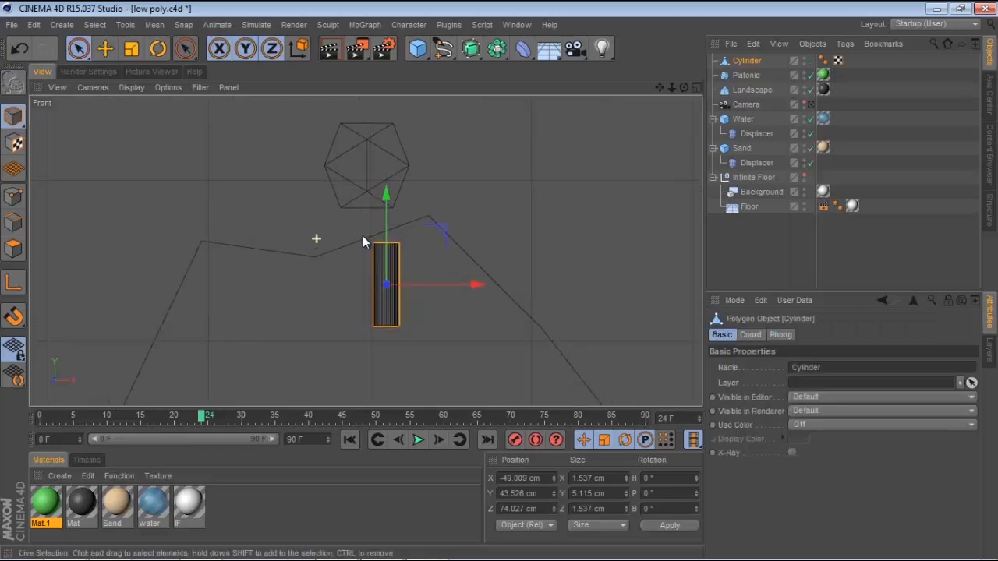
key(ctrl+z)
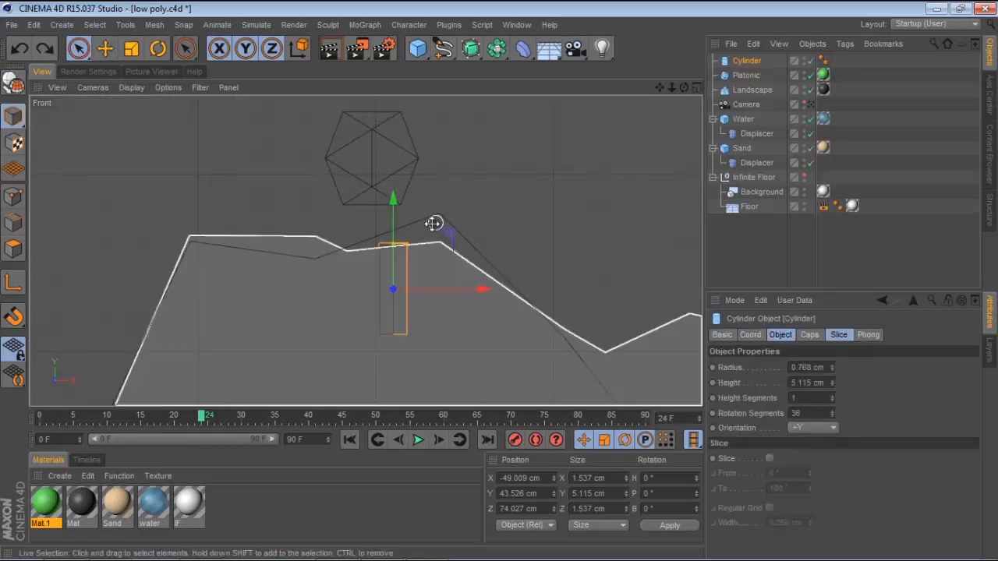
Move the cylinder in depth so it sits under the platonic as a trunk
middle_click(436, 226)
middle_click(263, 178)
mouse_move(391, 268)
alt+mouse_down()
mouse_move(360, 262)
mouse_move(448, 252)
mouse_move(386, 251)
alt+mouse_up()
drag(466, 298, 363, 264)
alt+right_drag(312, 233, 463, 183)
alt+drag(304, 212, 236, 214)
alt+right_drag(236, 213, 371, 202)
alt+drag(290, 203, 595, 156)
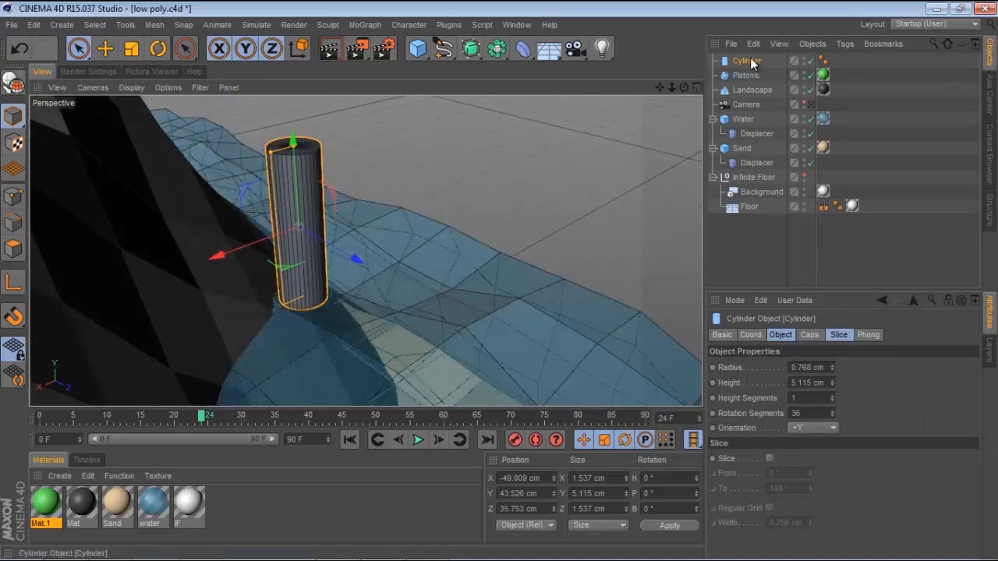
Delete the cylinder's Phong tag and set its rotation segments to 9 and height segments to 2
click(825, 63)
key(Delete)
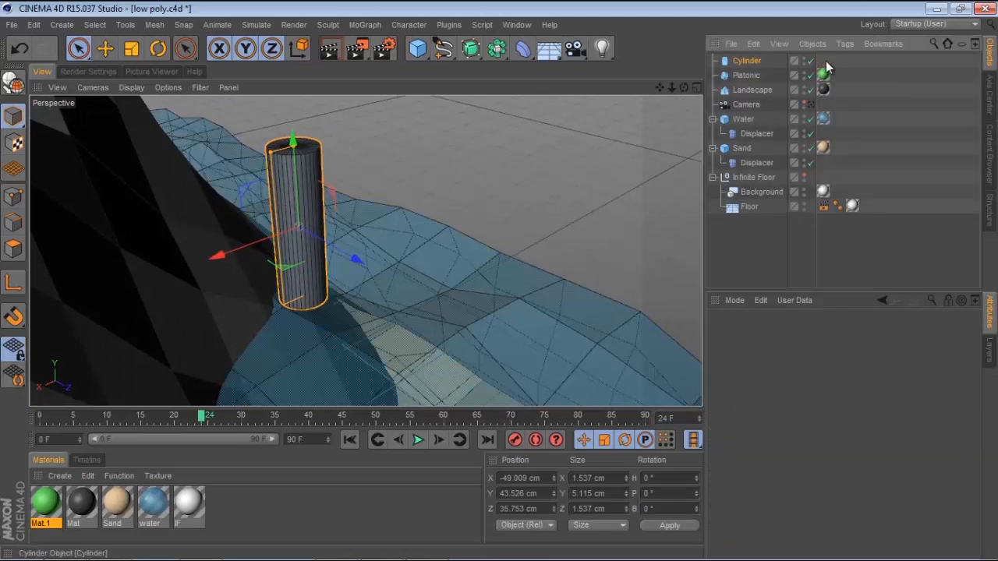
click(747, 61)
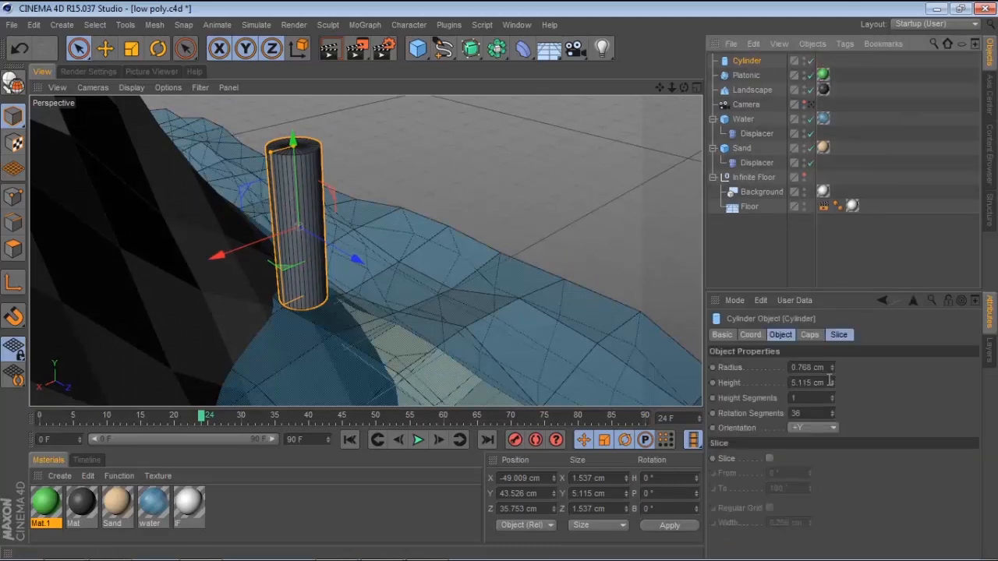
drag(831, 416, 832, 417)
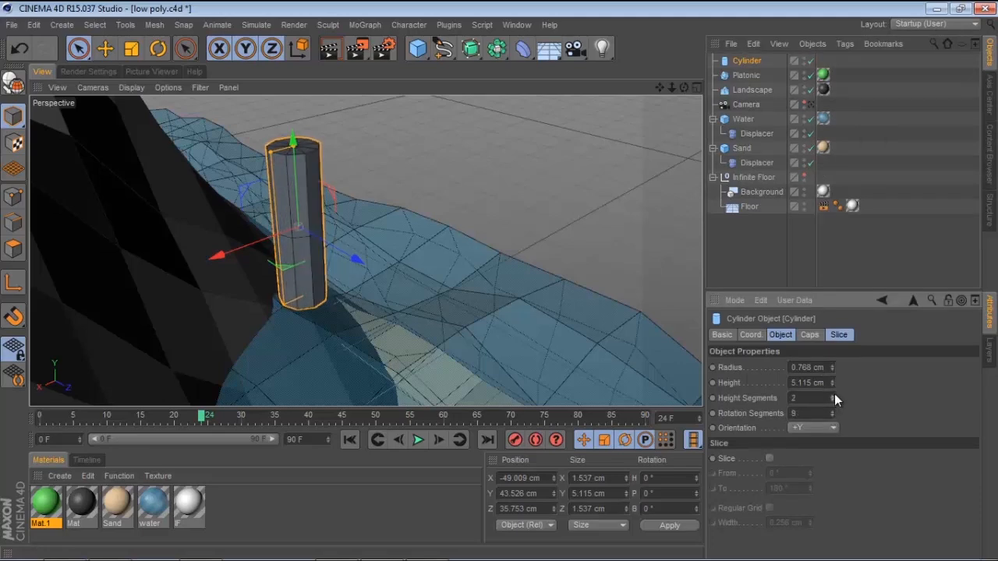
Select the platonic and scale it down to about 5.3 cm
alt+drag(356, 179, 213, 114)
alt+drag(370, 279, 436, 143)
click(394, 170)
alt+drag(394, 170, 515, 193)
alt+drag(377, 218, 433, 201)
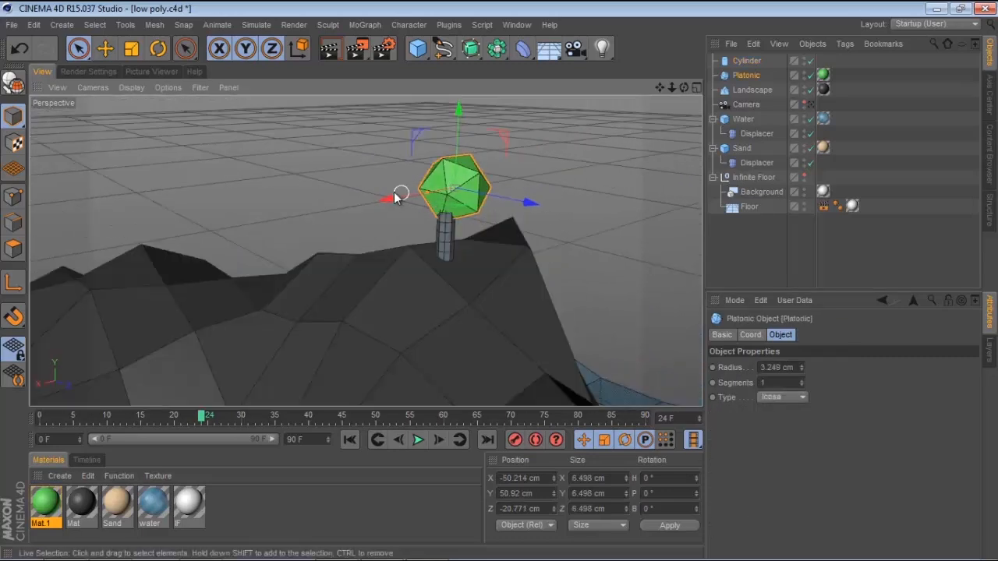
click(469, 181)
drag(394, 200, 384, 201)
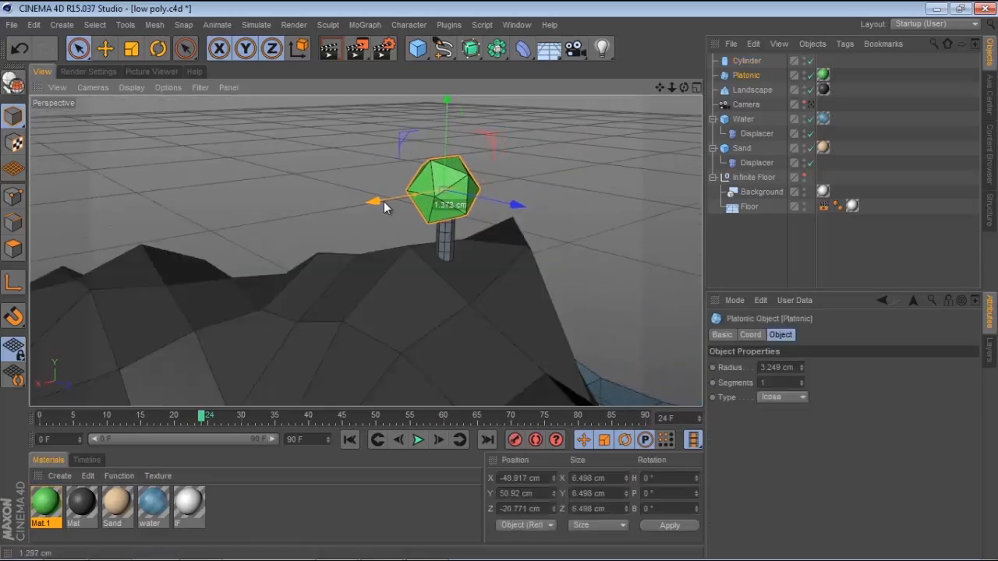
key(t)
drag(520, 200, 464, 219)
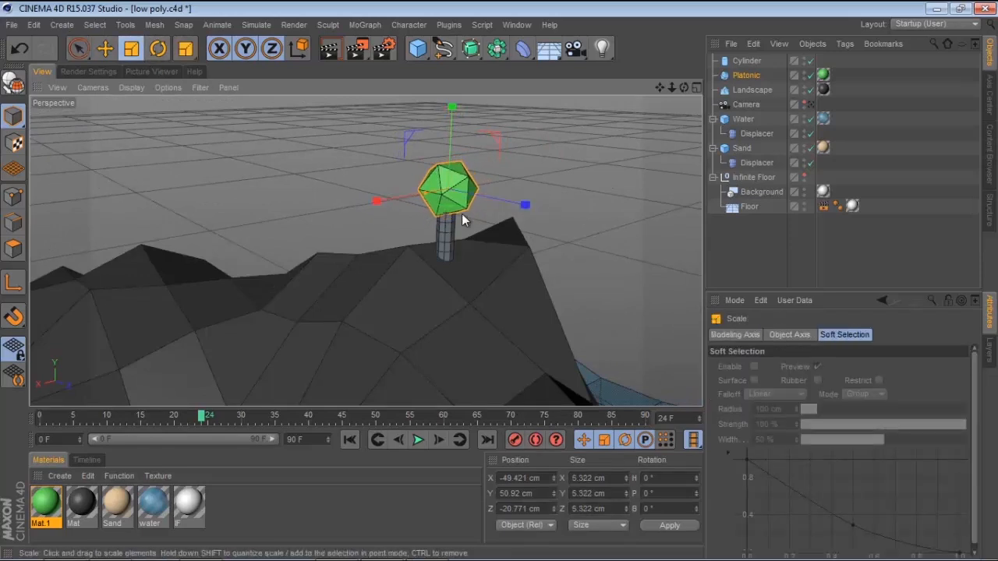
Position the platonic centred above the trunk using the top and front views
click(78, 48)
alt+right_drag(441, 209, 512, 195)
alt+drag(430, 208, 359, 188)
middle_click(357, 183)
middle_click(478, 177)
alt+right_drag(280, 289, 531, 213)
alt+middle_drag(389, 193, 402, 218)
scroll(401, 218, up, 3)
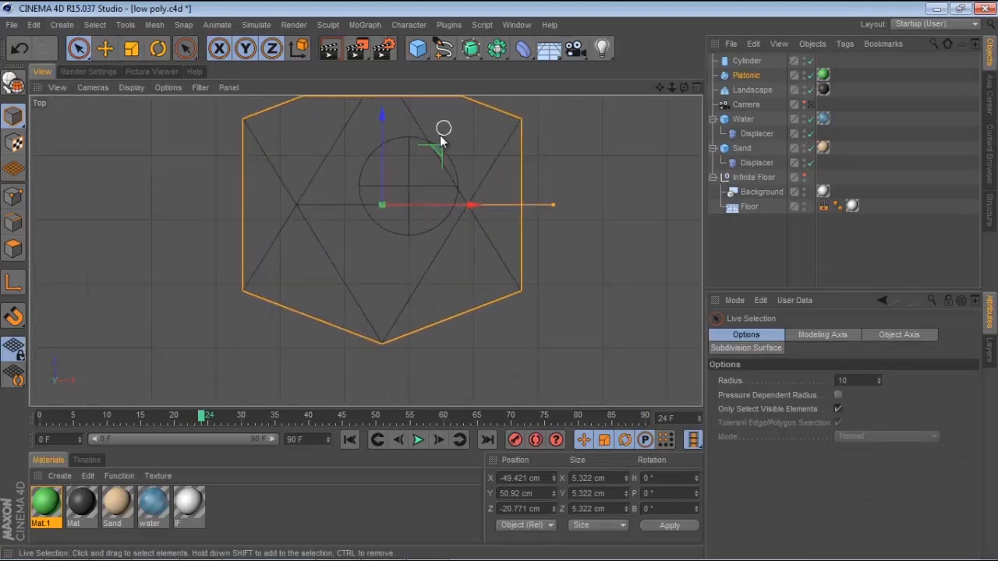
drag(442, 148, 463, 131)
middle_click(461, 138)
middle_click(601, 323)
scroll(435, 191, up, 3)
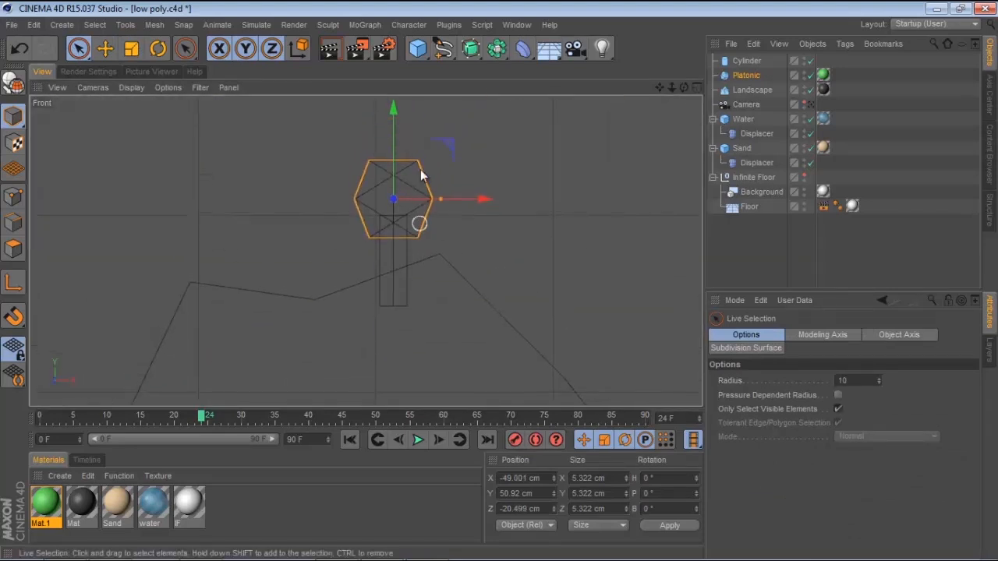
drag(384, 122, 380, 111)
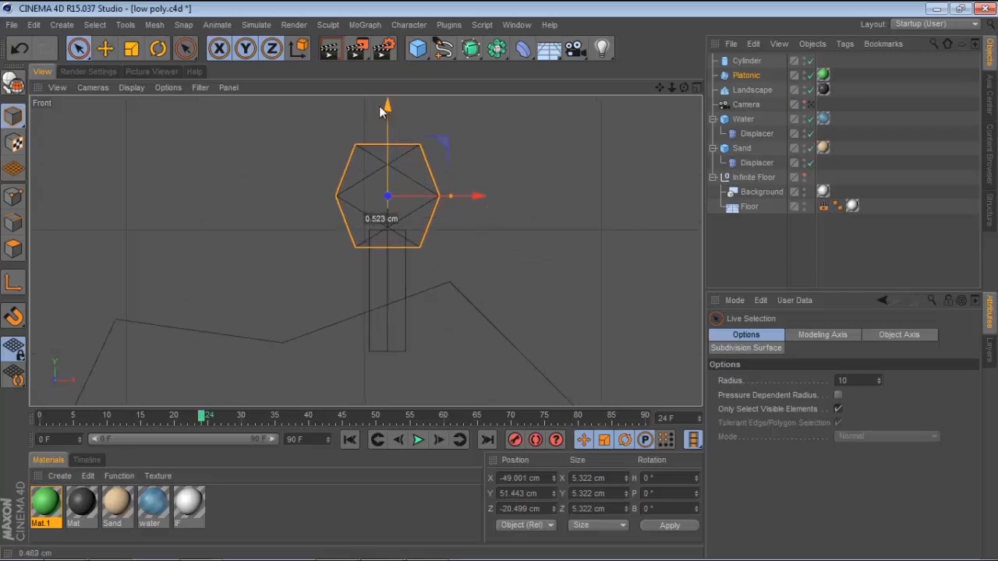
Rotate the platonic to an irregular angle, about H 84°, P 17°, B -195°
click(157, 49)
drag(390, 189, 498, 219)
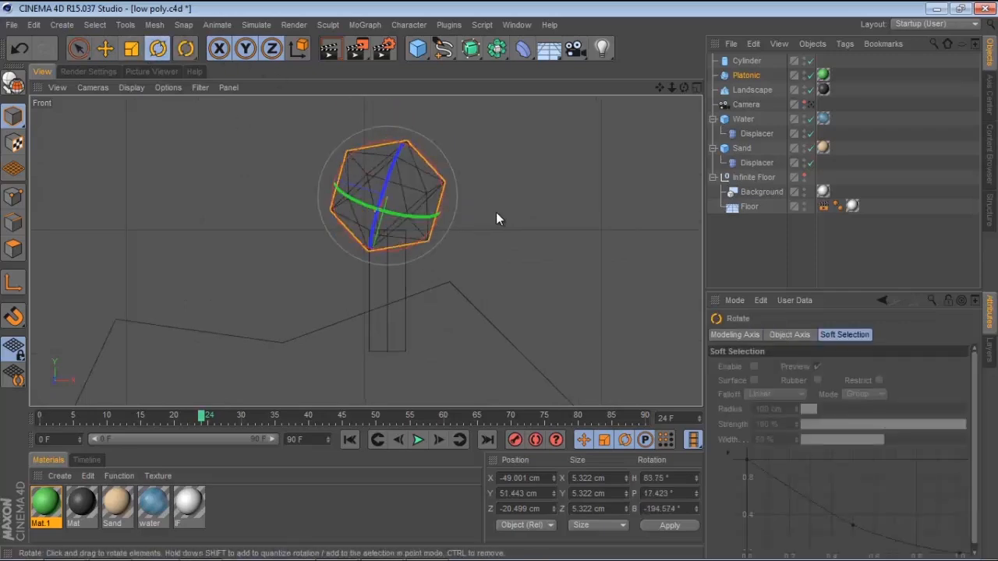
middle_click(496, 212)
middle_click(273, 133)
alt+drag(437, 182, 473, 170)
Select the cylinder trunk and add a Displacer deformer as its child
click(77, 52)
alt+drag(343, 213, 345, 227)
click(461, 250)
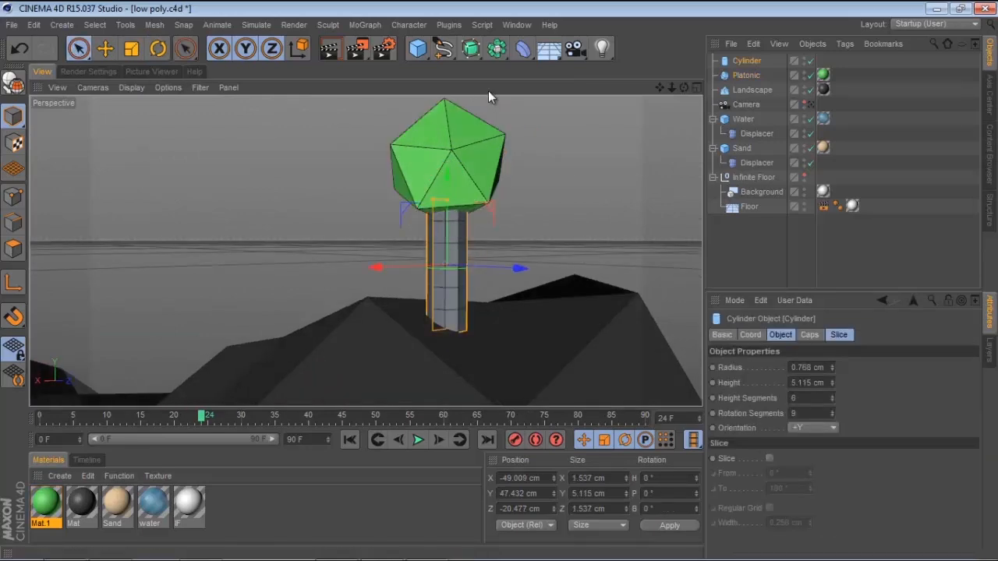
drag(521, 56, 581, 220)
drag(742, 59, 751, 75)
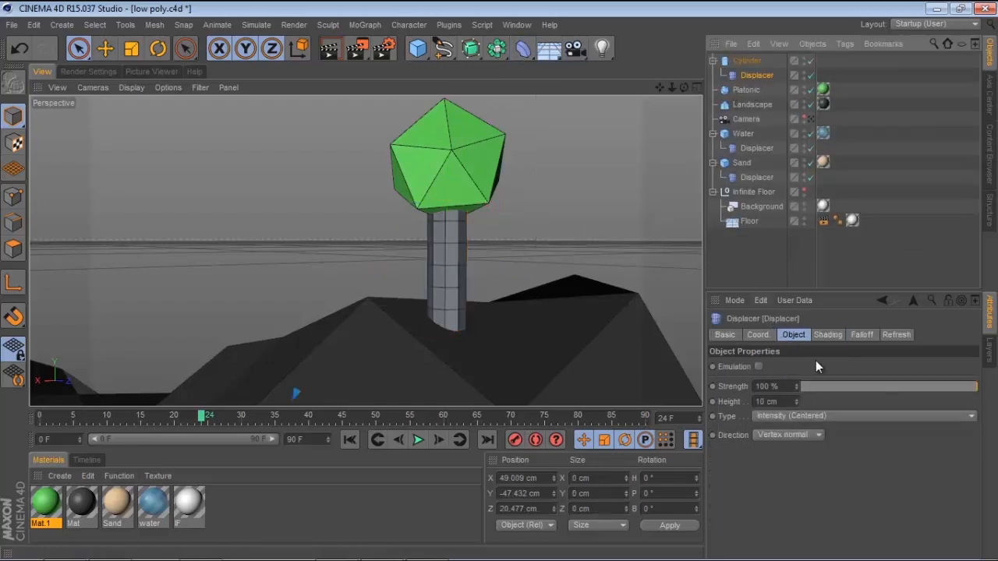
Try the Earth surface shader in the trunk displacer's shader channel, then undo it
click(827, 335)
click(753, 381)
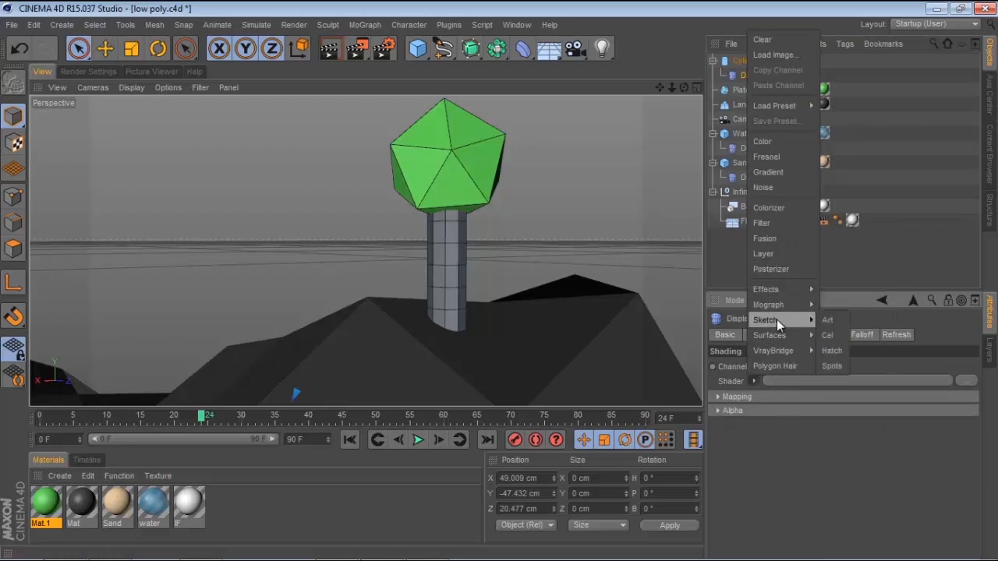
mouse_move(777, 335)
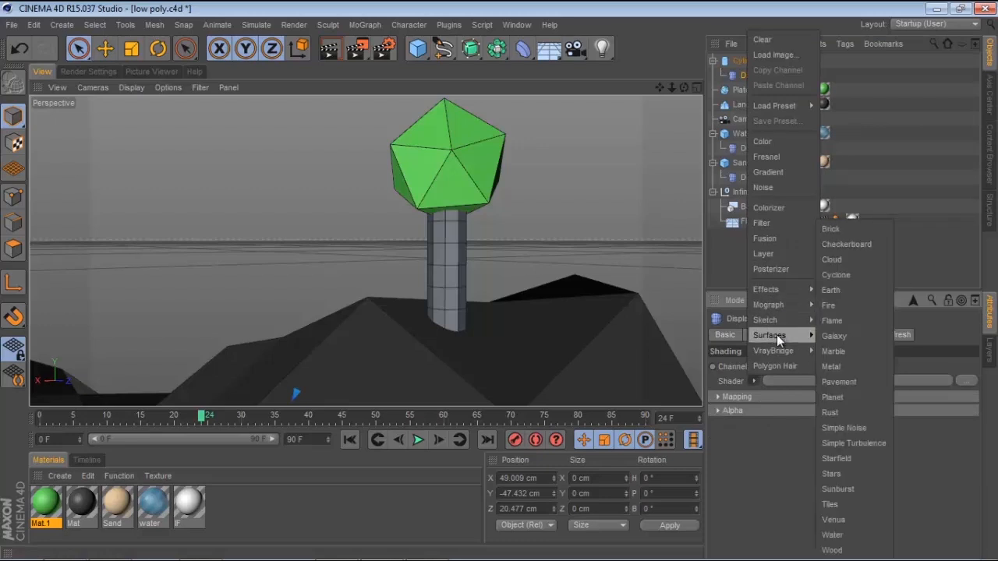
click(832, 290)
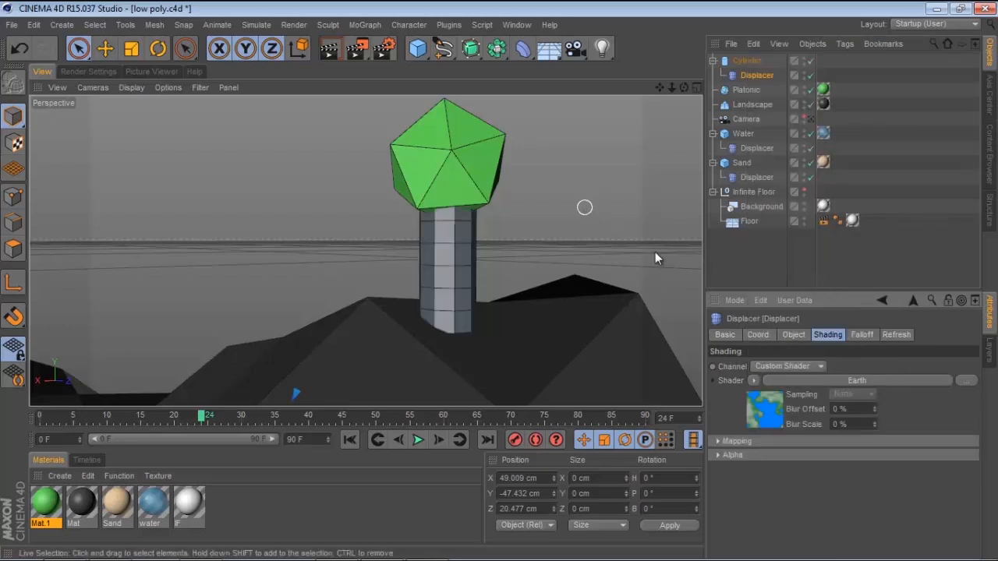
key(ctrl+z)
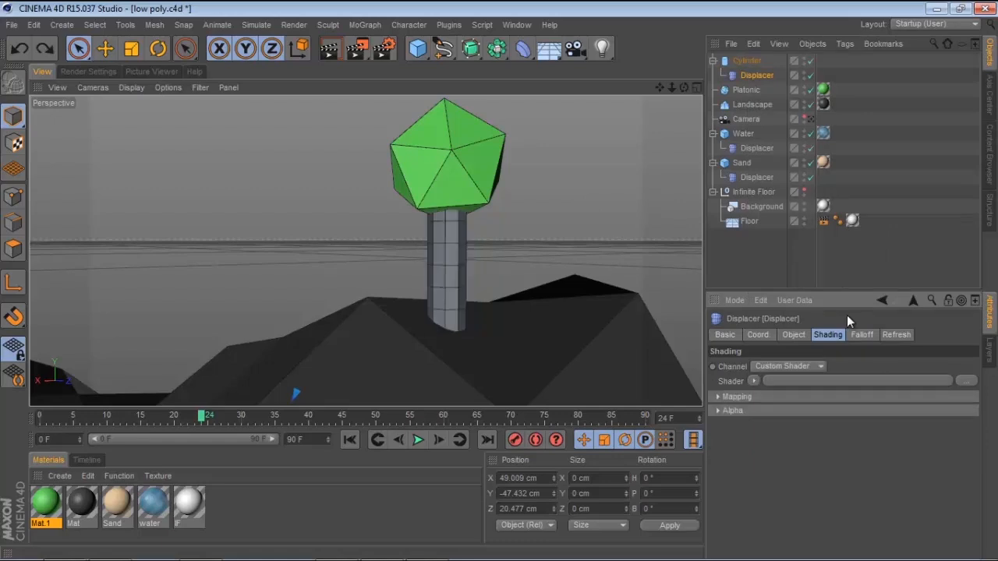
Load the Cloud surface shader into the trunk displacer's shader channel
click(753, 380)
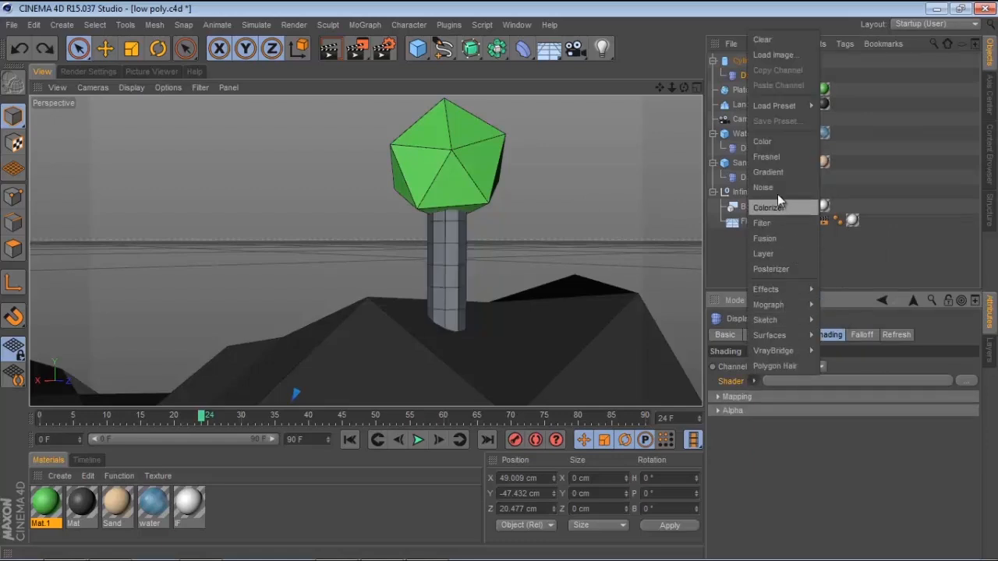
mouse_move(778, 335)
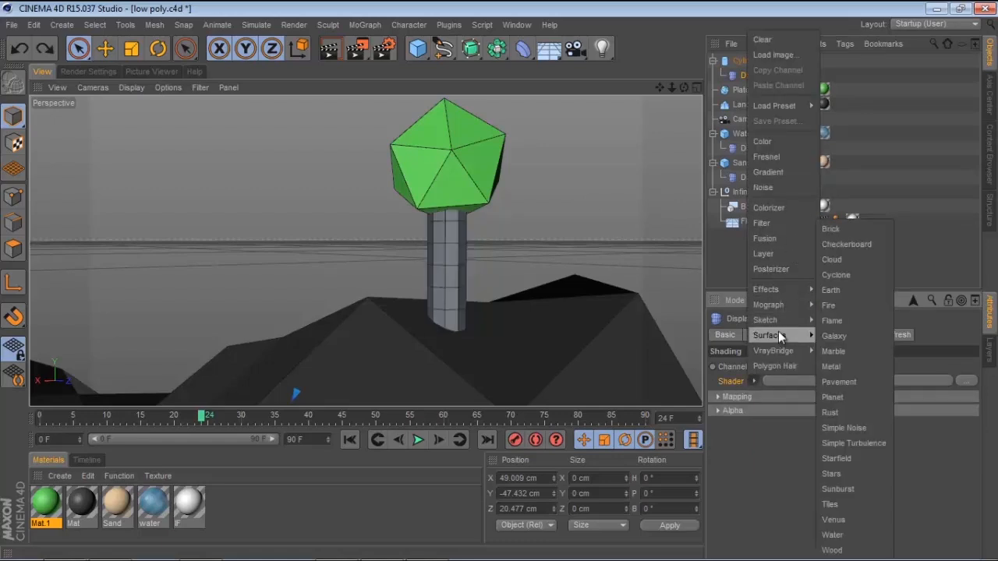
click(839, 262)
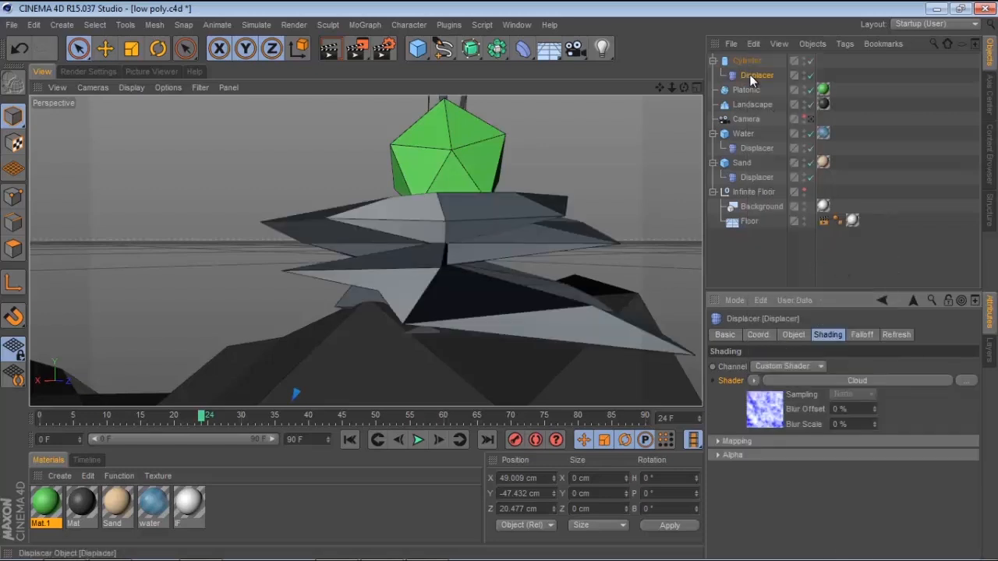
Set the trunk displacer's strength to 6% and its height to 3 cm
click(793, 335)
drag(934, 383, 895, 382)
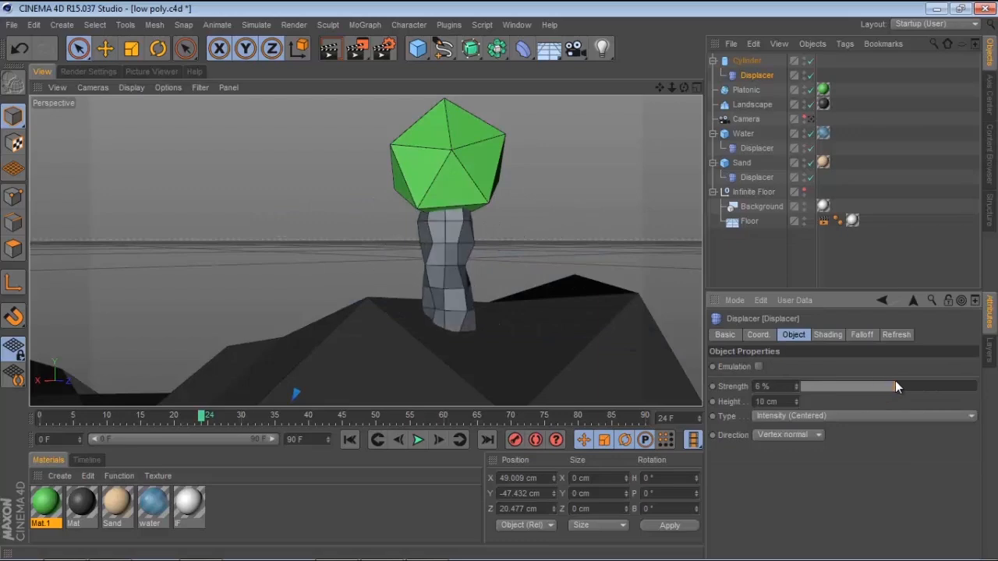
drag(797, 406, 798, 401)
Create a new material coloured R 151, G 123, B 88 with specular turned off
alt+drag(430, 219, 318, 223)
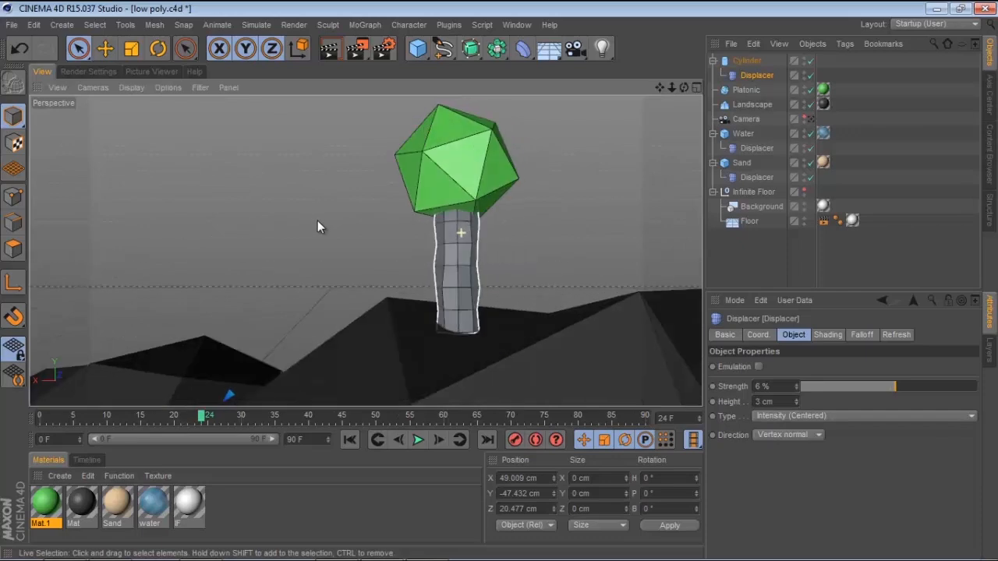
double_click(236, 534)
double_click(45, 503)
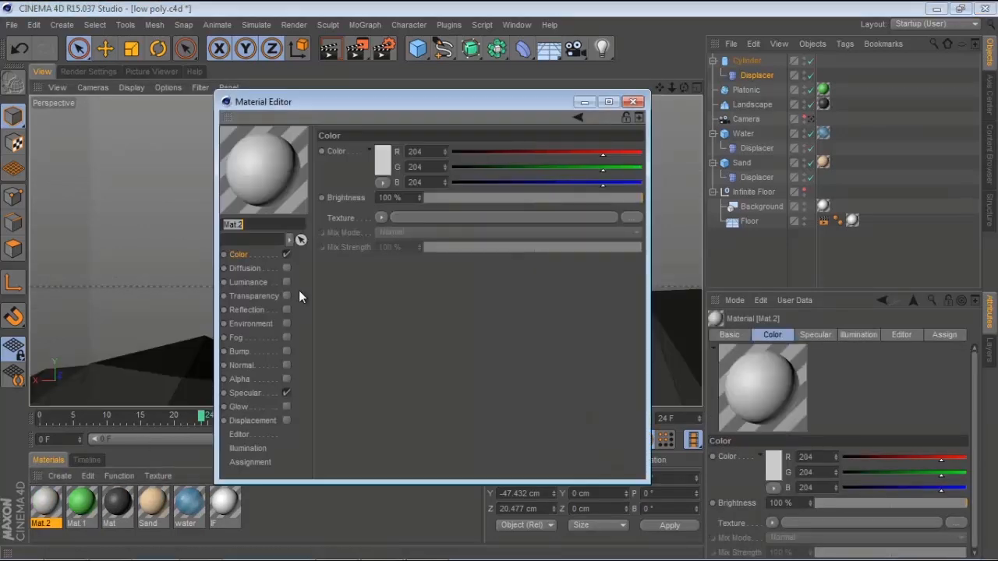
click(381, 155)
click(356, 94)
drag(341, 114, 334, 133)
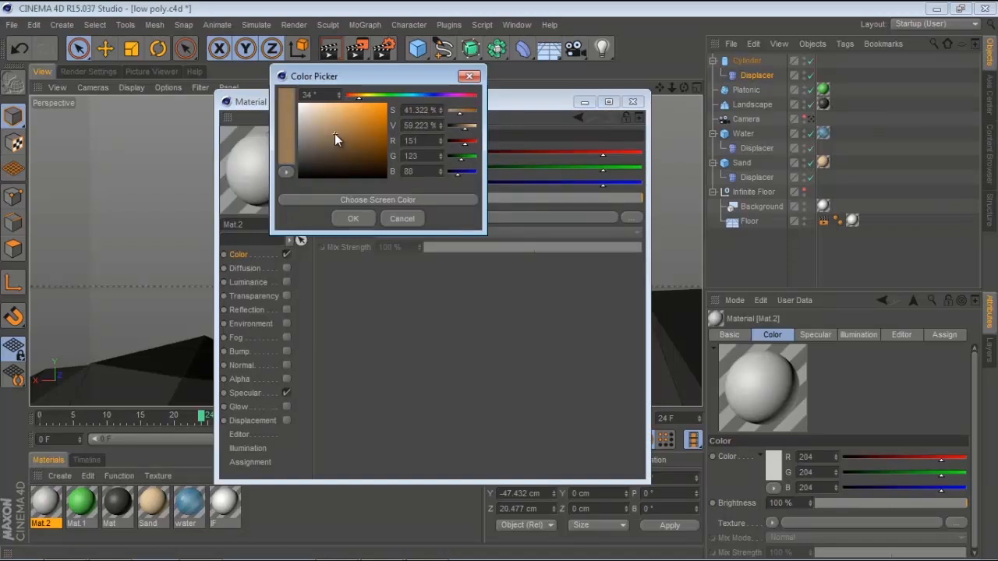
click(352, 219)
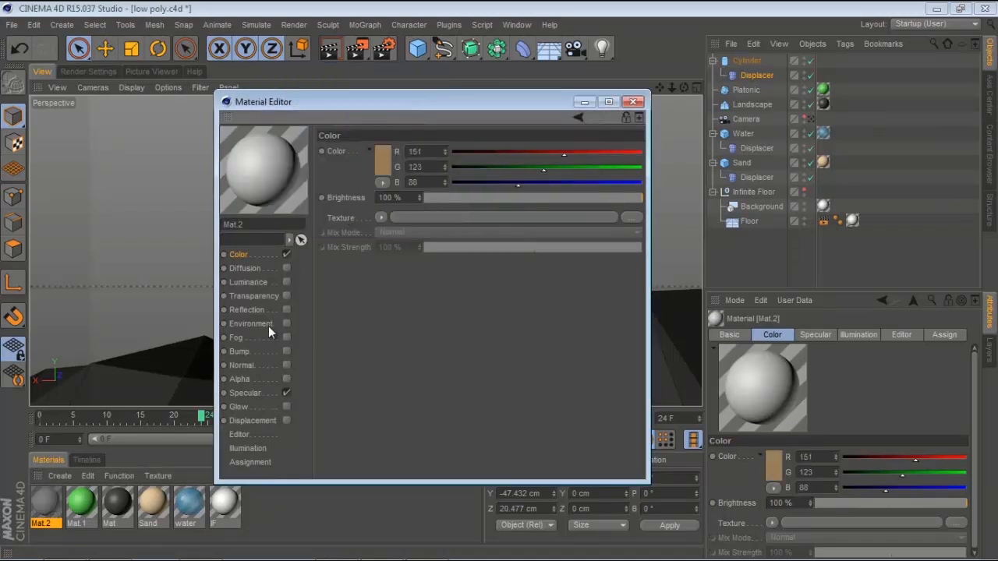
click(286, 392)
click(633, 102)
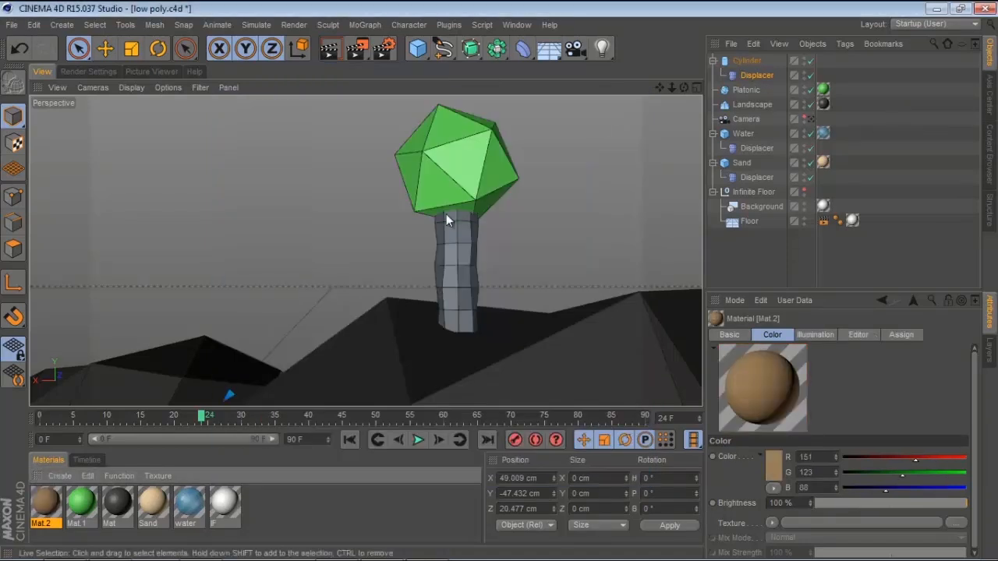
Apply the brown material to the cylinder trunk
drag(50, 508, 450, 277)
alt+drag(557, 190, 512, 217)
click(811, 119)
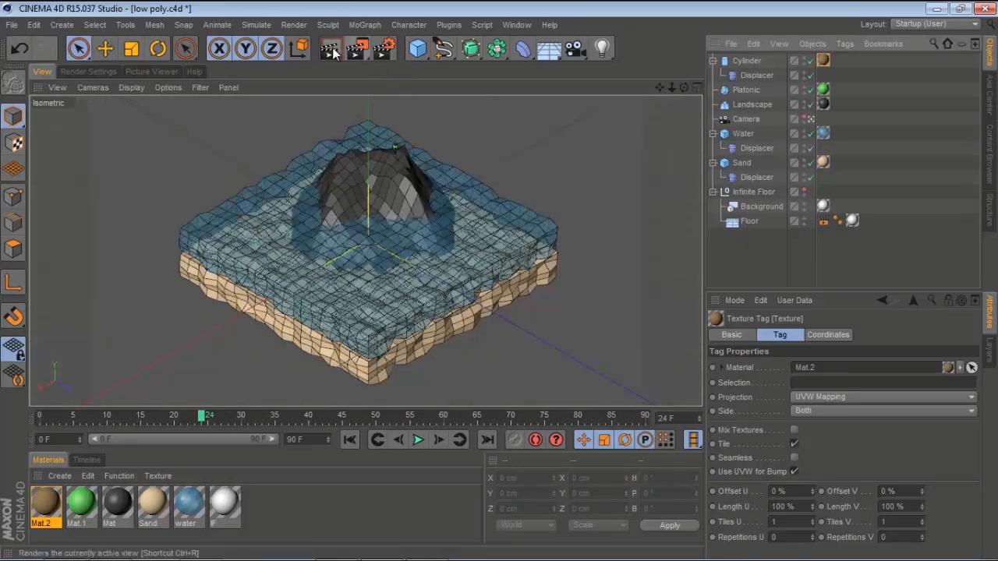
Render the active view and zoom into the result in the Picture Viewer
click(359, 50)
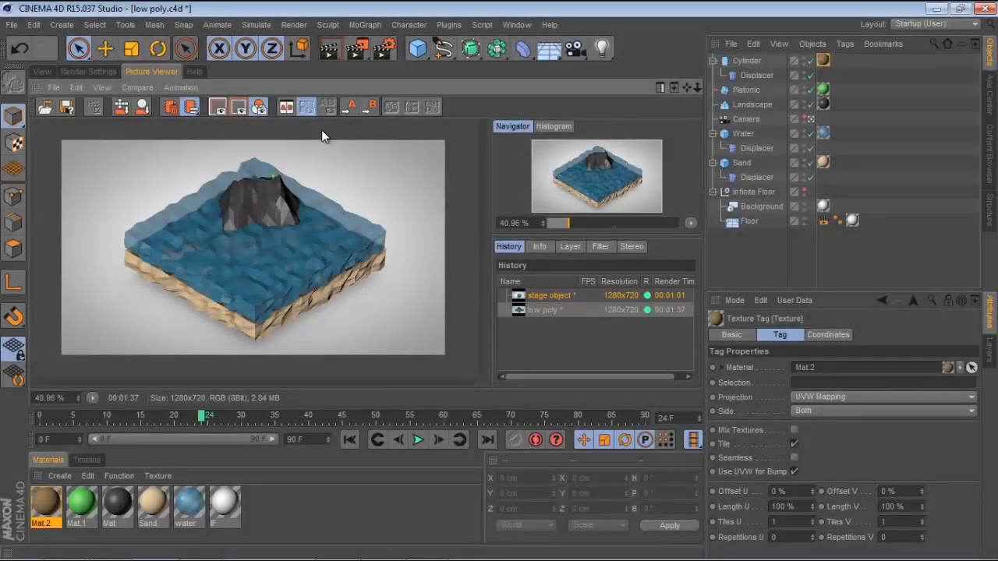
scroll(302, 208, up, 5)
drag(301, 206, 291, 179)
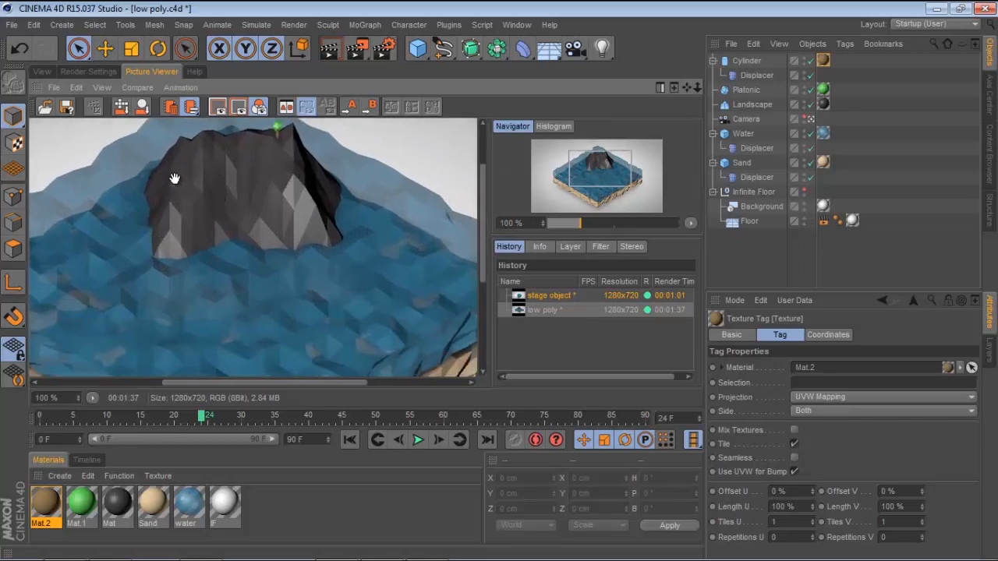
drag(272, 130, 398, 328)
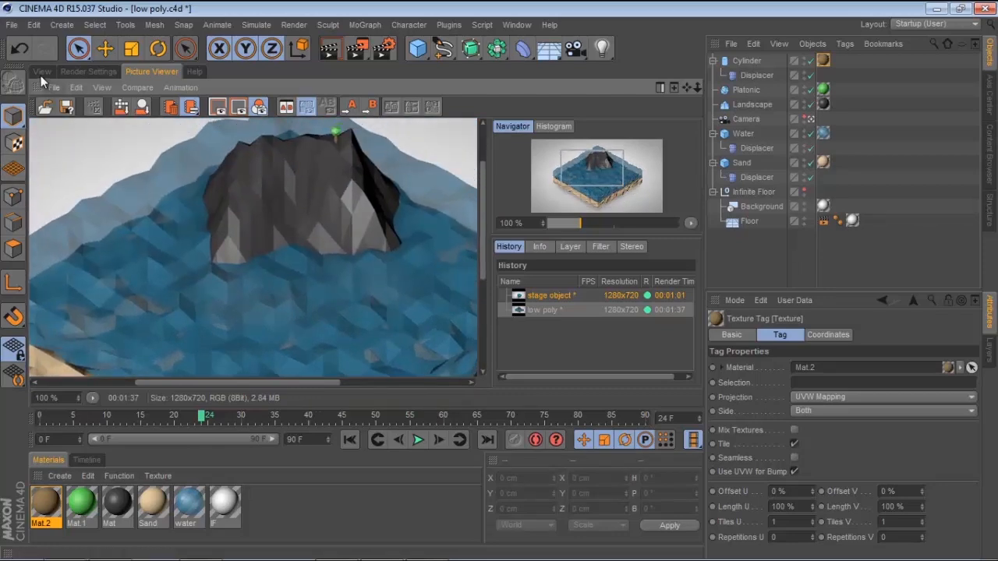
click(40, 72)
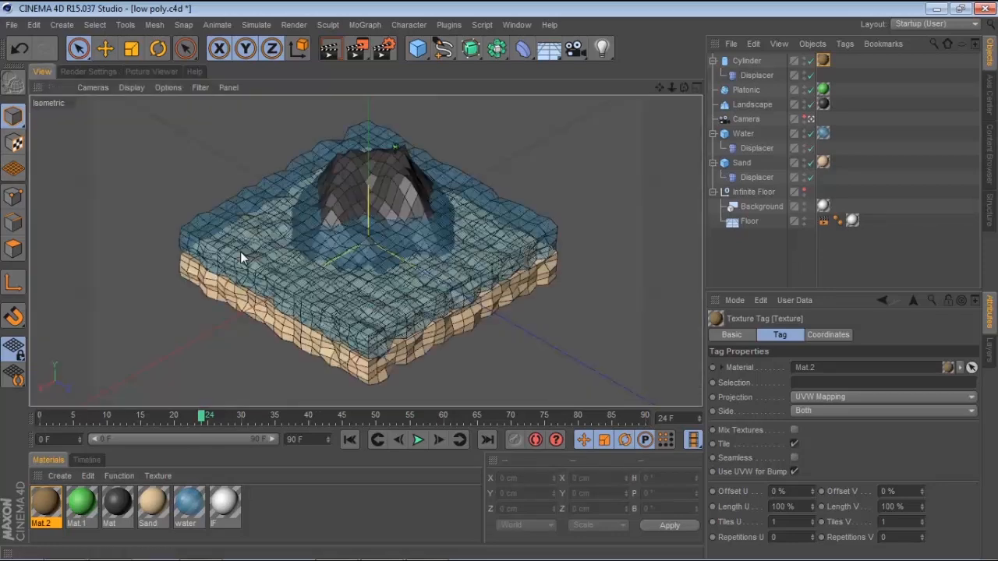
Set the water displacer's Noise shader speed to 80% and play the animation
click(486, 260)
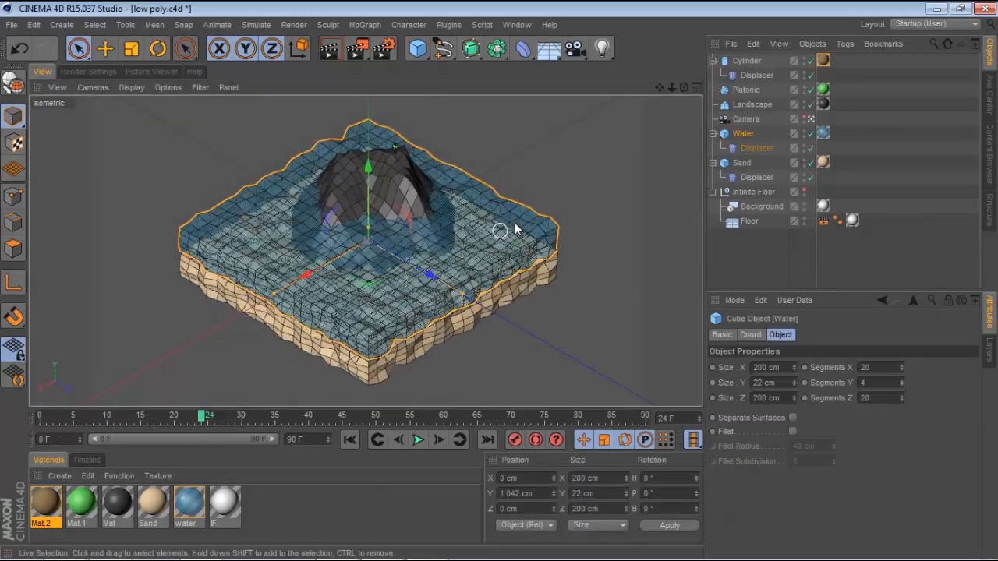
click(755, 149)
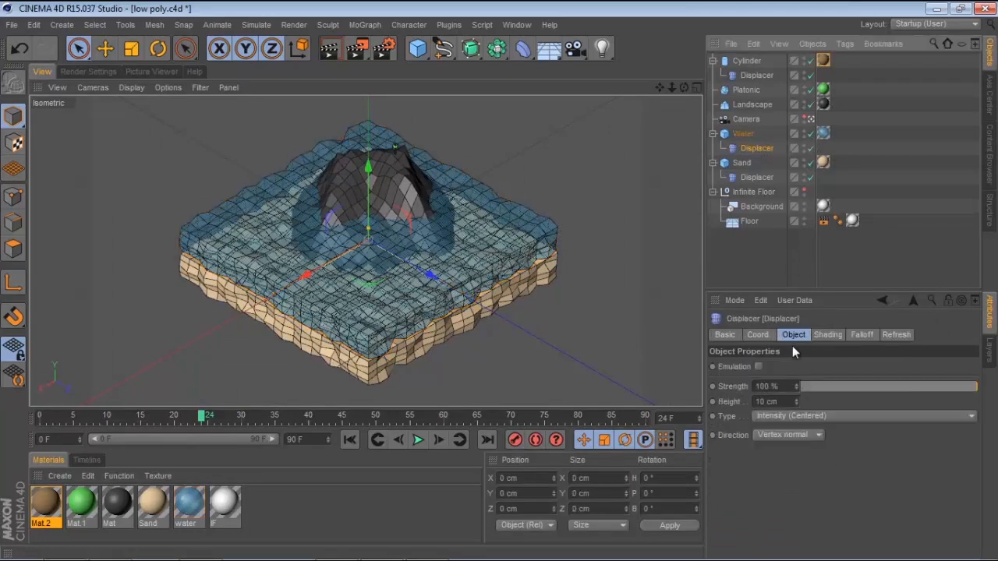
click(828, 335)
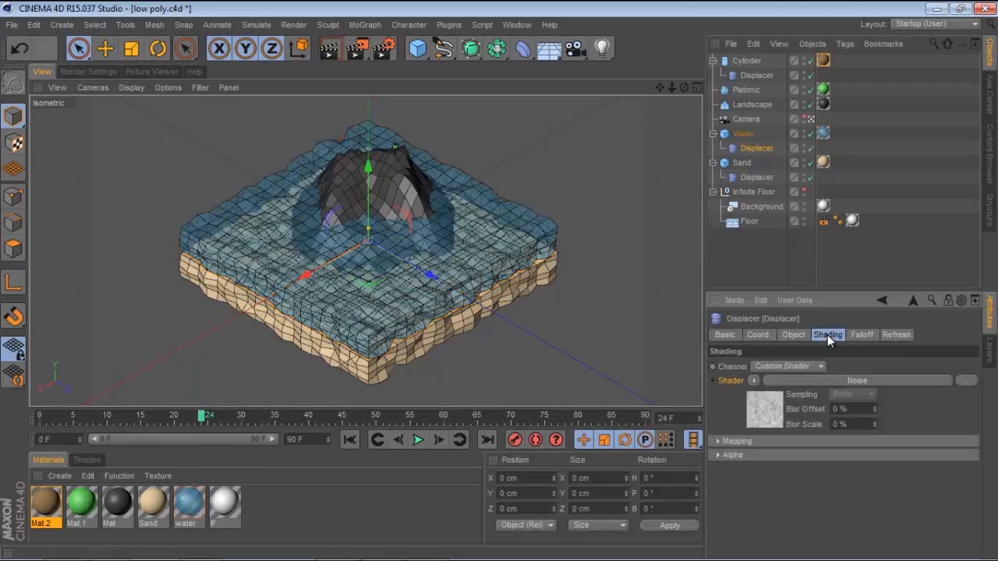
click(765, 413)
drag(977, 390, 980, 476)
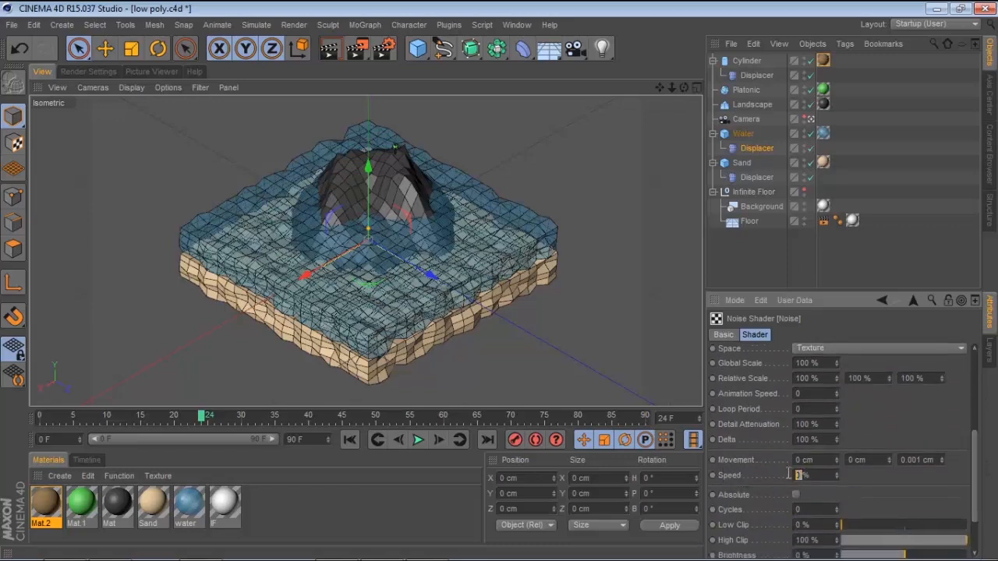
key(Return)
click(345, 441)
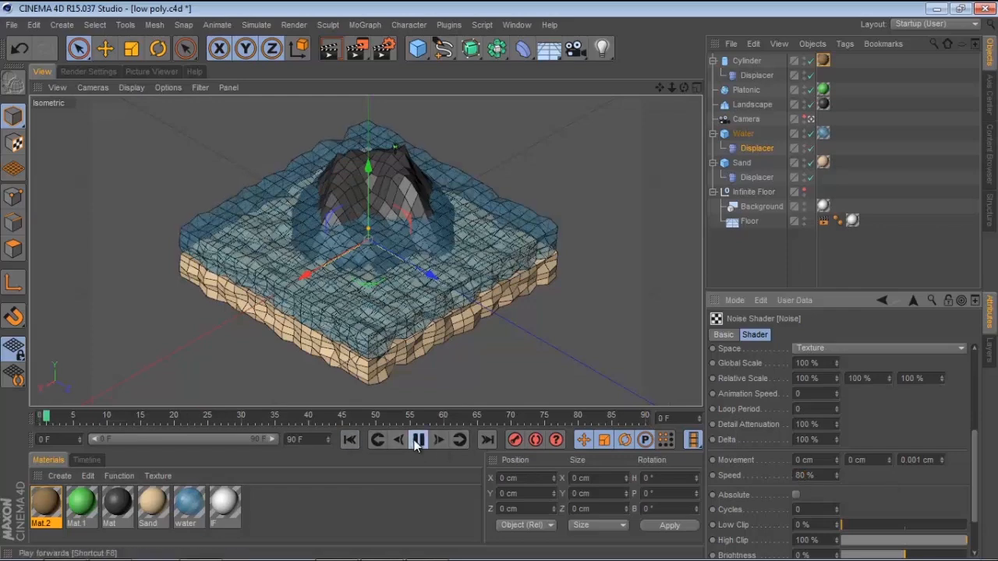